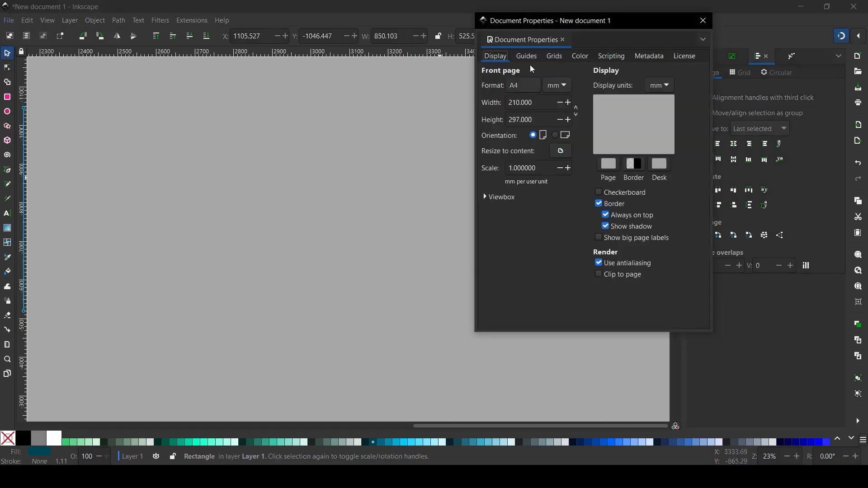
Create a new axonometric grid for the document.
{"action": "left_click", "coordinate": [555, 55]}
{"action": "left_click", "coordinate": [520, 90]}
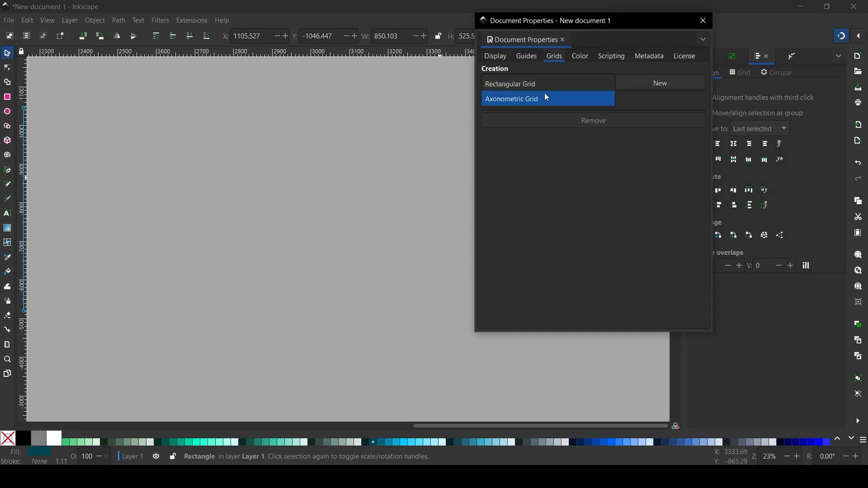
{"action": "left_click", "coordinate": [546, 100]}
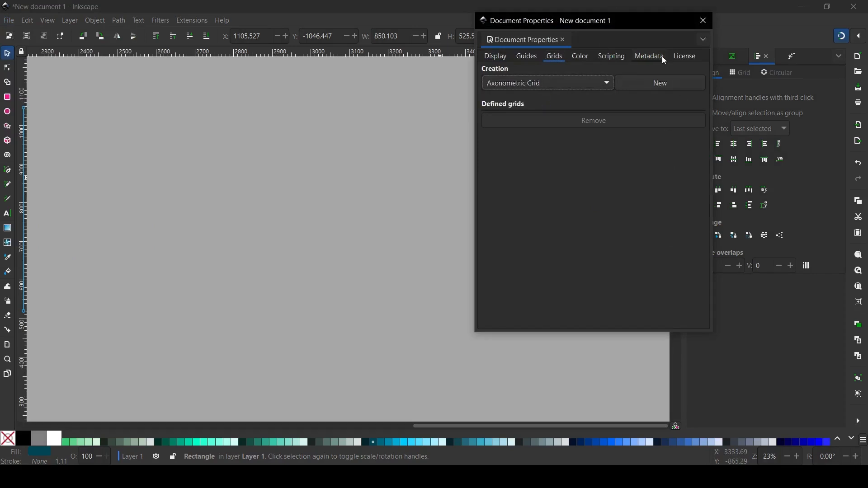
{"action": "left_click", "coordinate": [676, 85]}
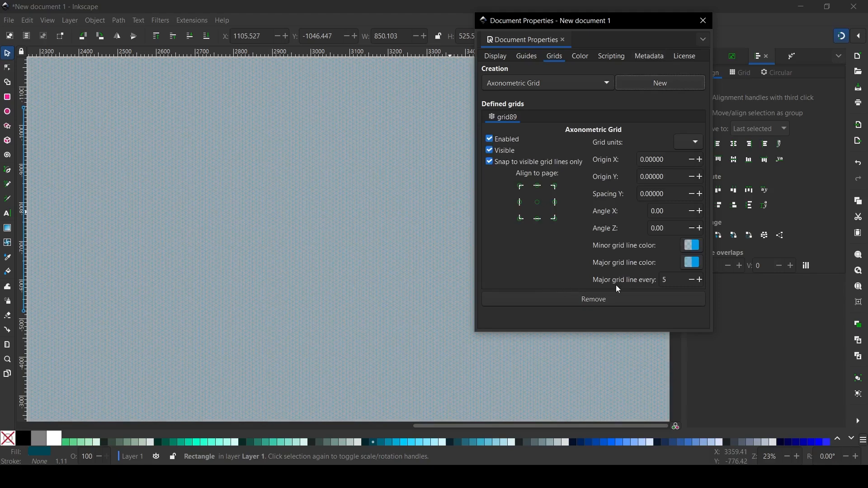
Set the axonometric grid's Y spacing to 600 and its major grid line interval to 0, finishing the document properties.
{"action": "double_click", "coordinate": [675, 190]}
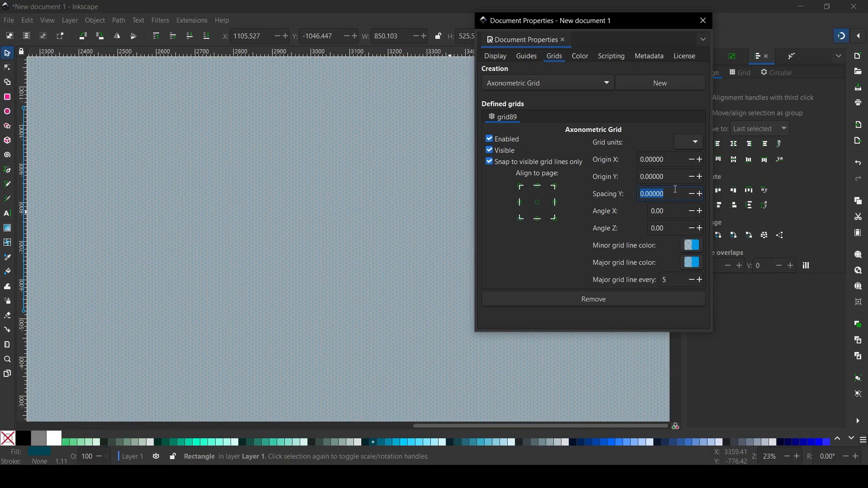
{"action": "type", "text": "400"}
{"action": "key", "text": "Return"}
{"action": "double_click", "coordinate": [679, 195]}
{"action": "type", "text": "600"}
{"action": "key", "text": "Return"}
{"action": "double_click", "coordinate": [672, 192]}
{"action": "double_click", "coordinate": [660, 194]}
{"action": "left_click", "coordinate": [679, 193]}
{"action": "left_click", "coordinate": [692, 278]}
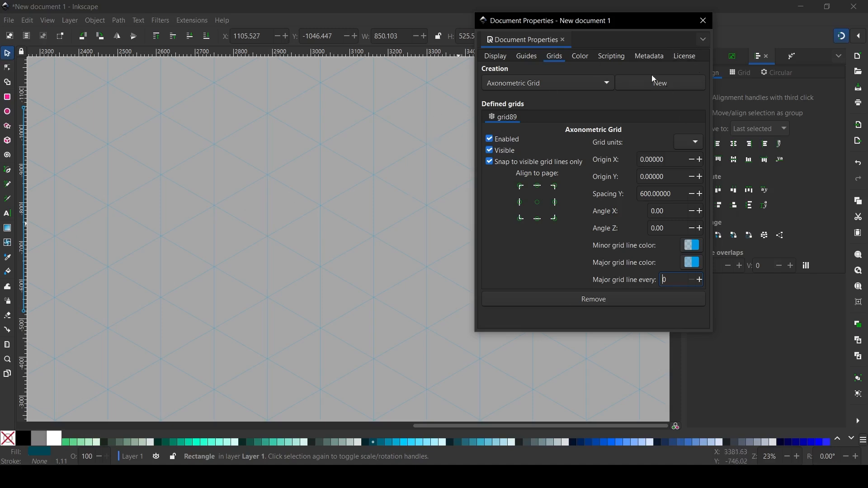
{"action": "left_click", "coordinate": [705, 21]}
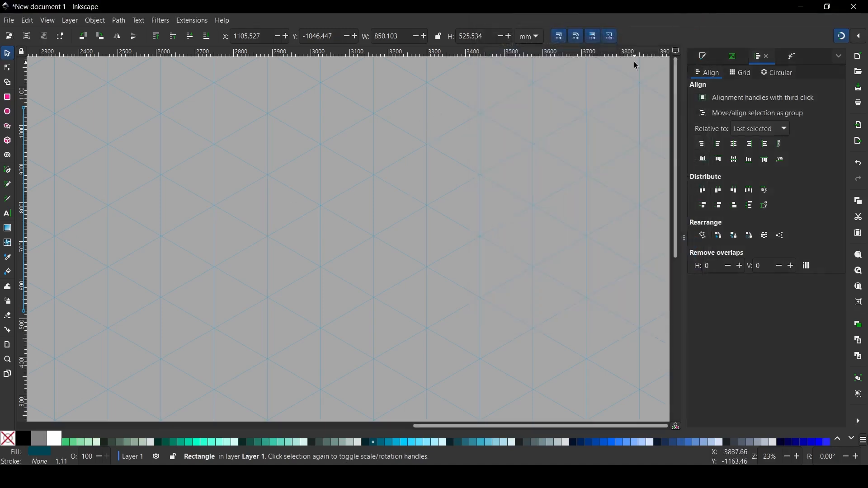
Draw a light blue square about 202 mm wide over the grid.
{"action": "scroll", "coordinate": [361, 168], "scroll_direction": "down", "scroll_amount": 1}
{"action": "scroll", "coordinate": [362, 168], "scroll_direction": "down", "scroll_amount": 3}
{"action": "scroll", "coordinate": [411, 188], "scroll_direction": "up", "scroll_amount": 5}
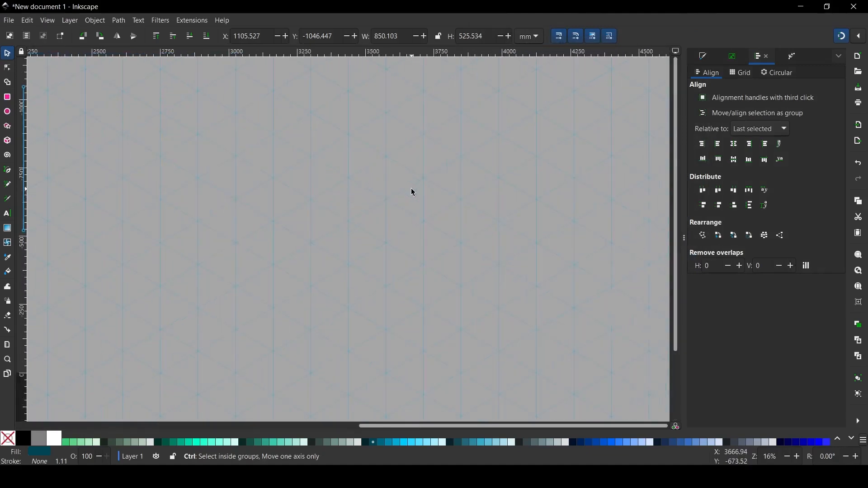
{"action": "scroll", "coordinate": [389, 213], "scroll_direction": "up", "scroll_amount": 1}
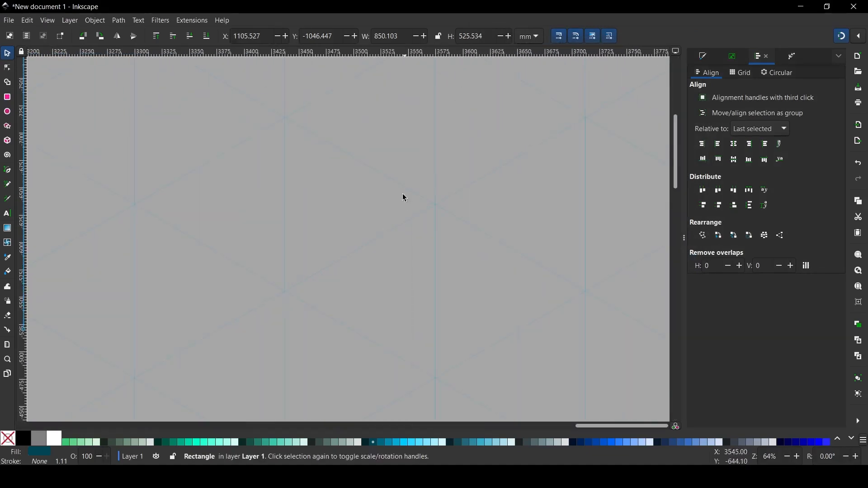
{"action": "left_click", "coordinate": [6, 97]}
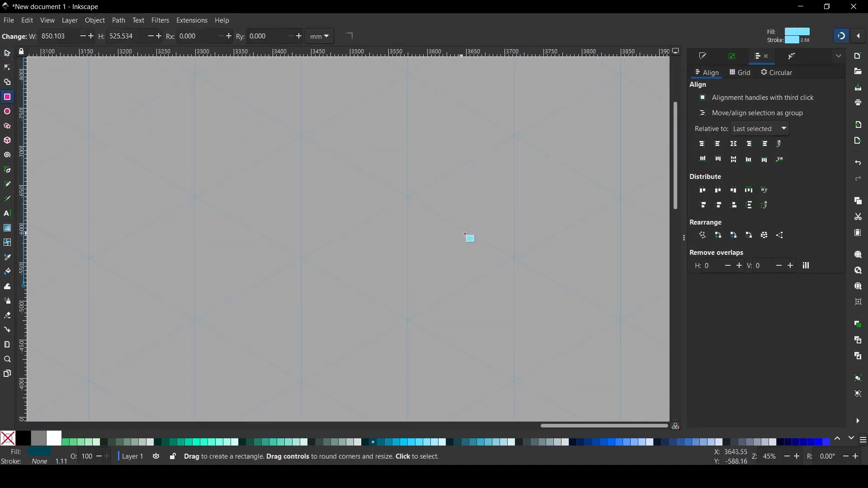
{"action": "left_click_drag", "start_coordinate": [327, 134], "coordinate": [479, 283]}
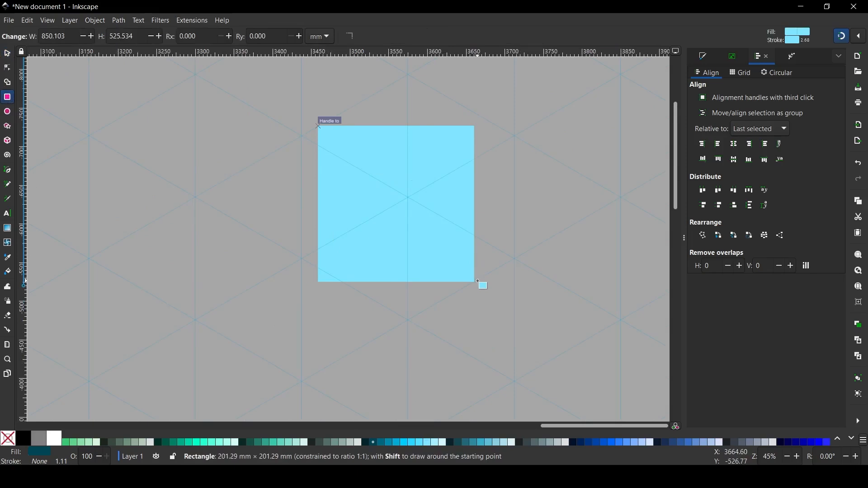
Convert the light blue square to a path.
{"action": "left_click", "coordinate": [7, 54]}
{"action": "left_click", "coordinate": [405, 151]}
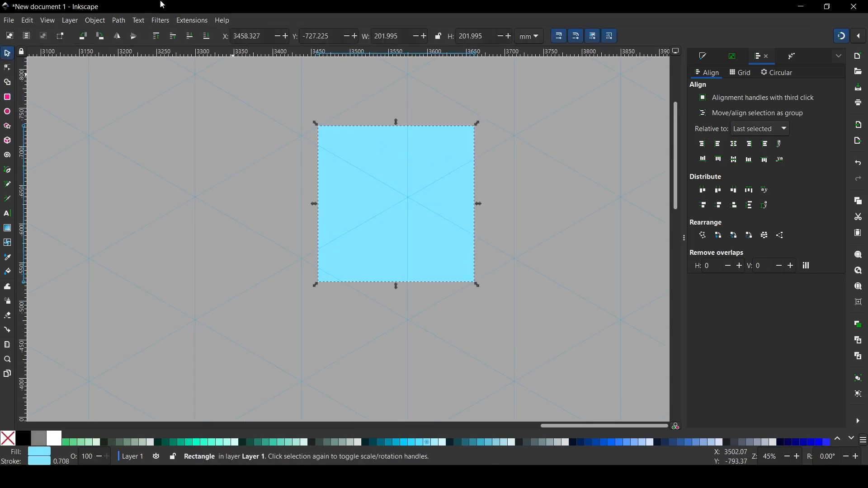
{"action": "left_click", "coordinate": [119, 23]}
{"action": "left_click", "coordinate": [136, 32]}
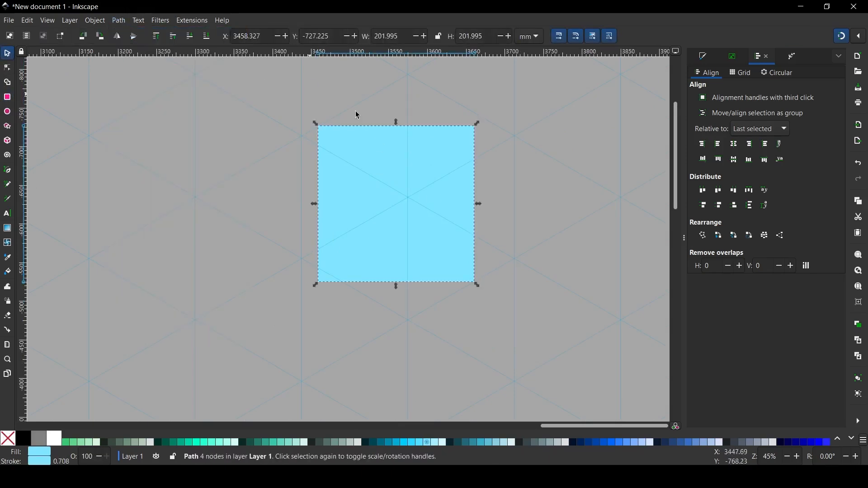
Reshape the square into an isometric parallelogram about 138 × 239 mm with vertical sides, snapping its four corner nodes to grid intersections.
{"action": "double_click", "coordinate": [428, 155]}
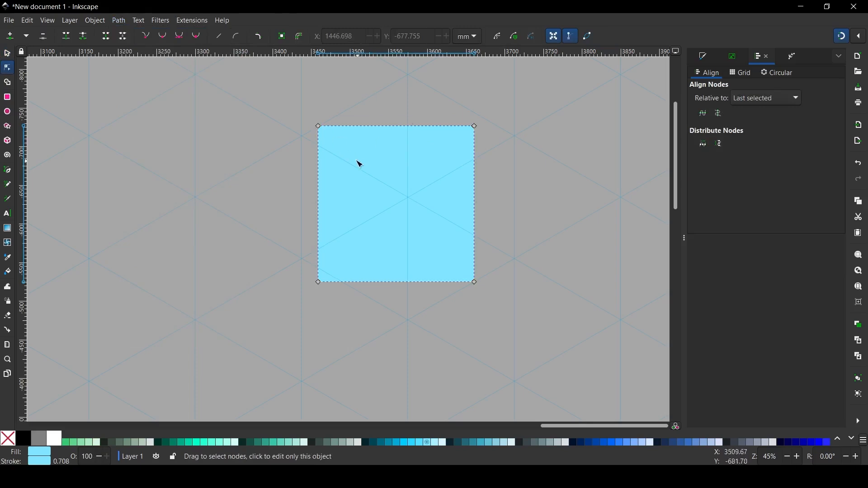
{"action": "scroll", "coordinate": [352, 157], "scroll_direction": "down", "scroll_amount": 2}
{"action": "scroll", "coordinate": [362, 111], "scroll_direction": "up", "scroll_amount": 2}
{"action": "left_click_drag", "start_coordinate": [318, 127], "coordinate": [197, 199]}
{"action": "left_click_drag", "start_coordinate": [474, 126], "coordinate": [306, 142]}
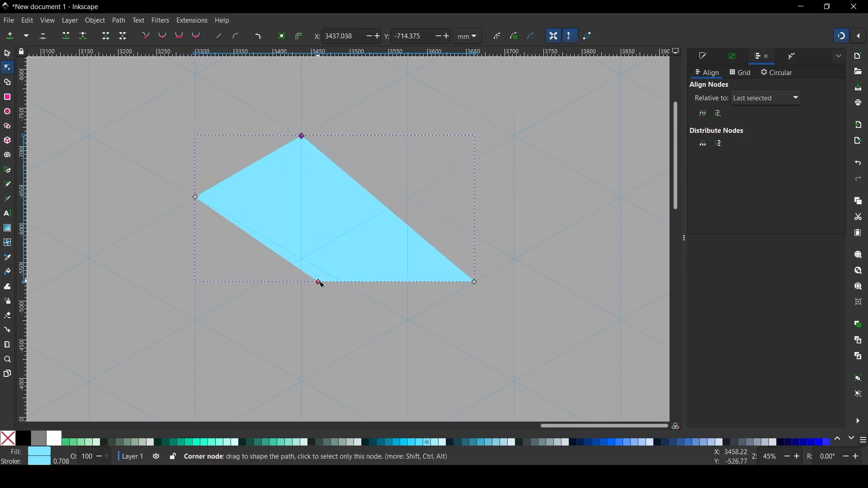
{"action": "left_click_drag", "start_coordinate": [319, 283], "coordinate": [195, 320]}
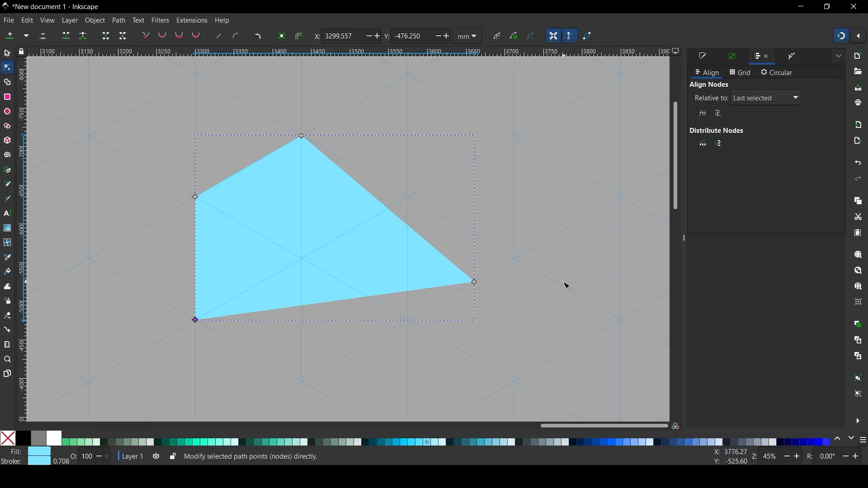
{"action": "left_click", "coordinate": [474, 283]}
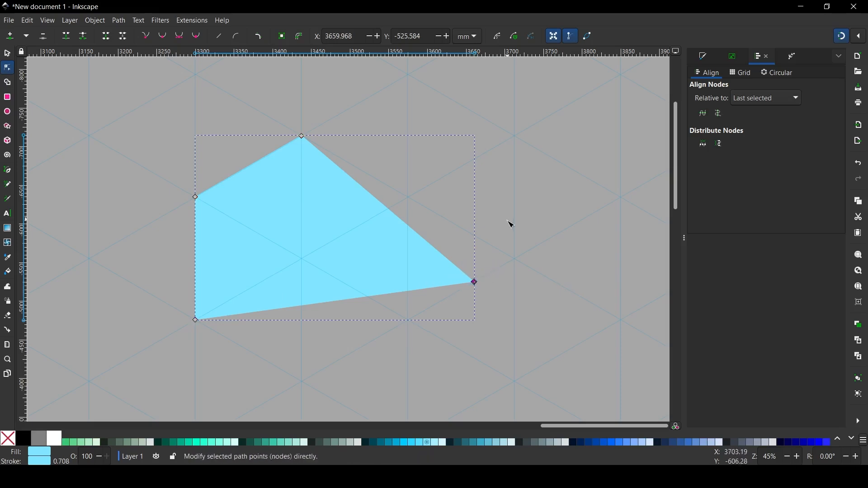
{"action": "left_click_drag", "start_coordinate": [474, 283], "coordinate": [302, 259]}
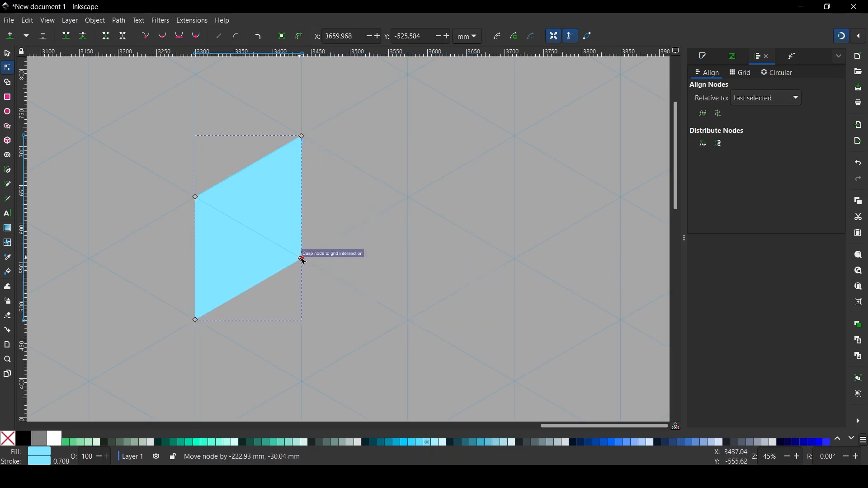
{"action": "left_click", "coordinate": [7, 54]}
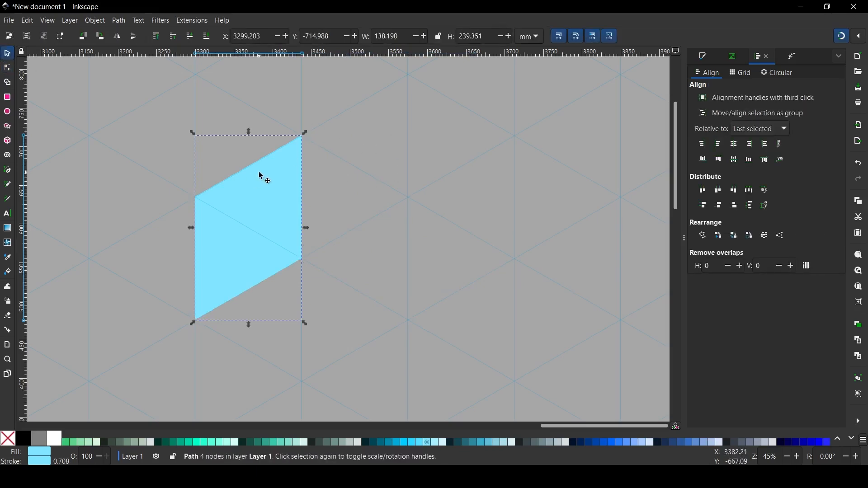
Duplicate the parallelogram and place the copy so its lower-right corner meets the original's upper-left corner.
{"action": "left_click_drag", "start_coordinate": [500, 183], "coordinate": [579, 224]}
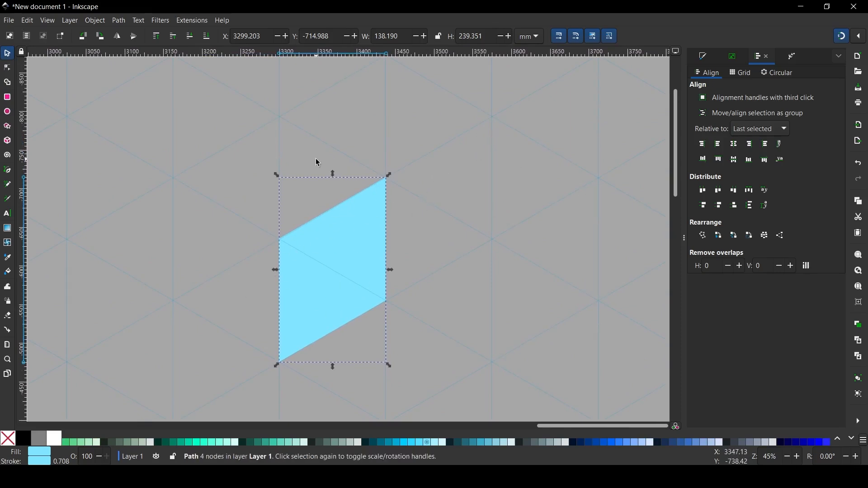
{"action": "key", "text": "ctrl+d"}
{"action": "left_click_drag", "start_coordinate": [338, 255], "coordinate": [218, 188]}
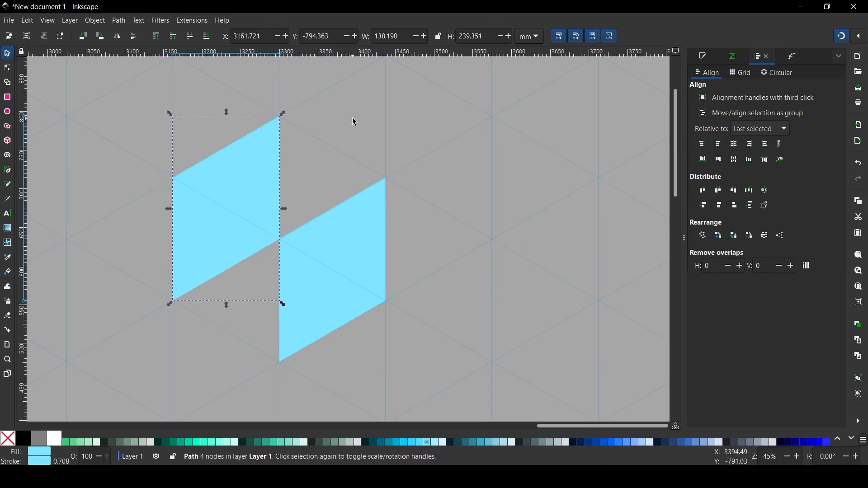
{"action": "left_click", "coordinate": [250, 296]}
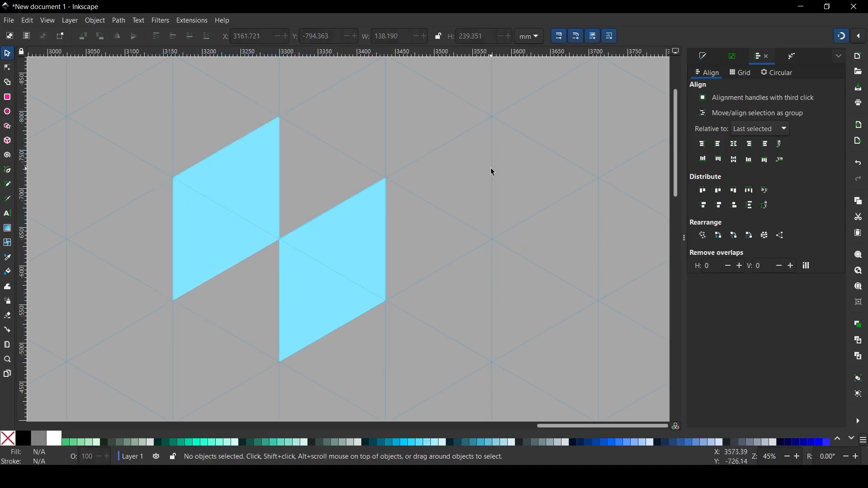
Add the text "5" in Poppins Thin beside the parallelograms and enlarge it to about 105 × 160 mm.
{"action": "key", "text": "space"}
{"action": "left_click_drag", "start_coordinate": [491, 168], "coordinate": [433, 192]}
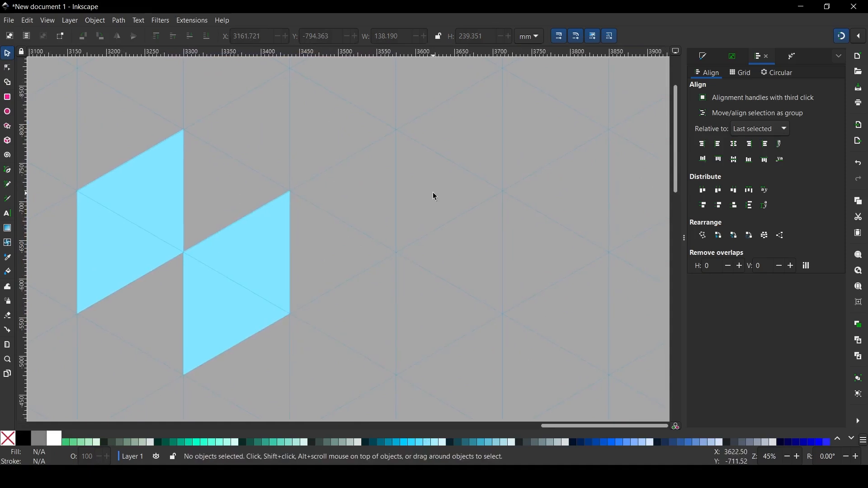
{"action": "key", "text": "t"}
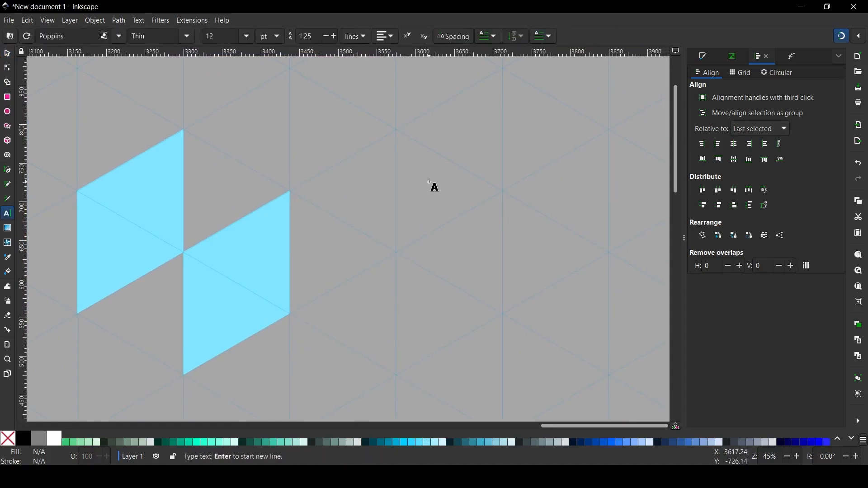
{"action": "type", "text": "t"}
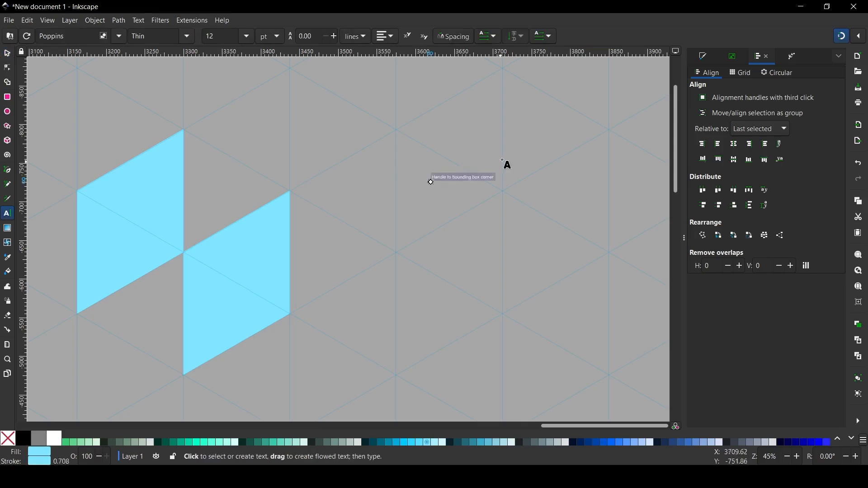
{"action": "left_click", "coordinate": [7, 52]}
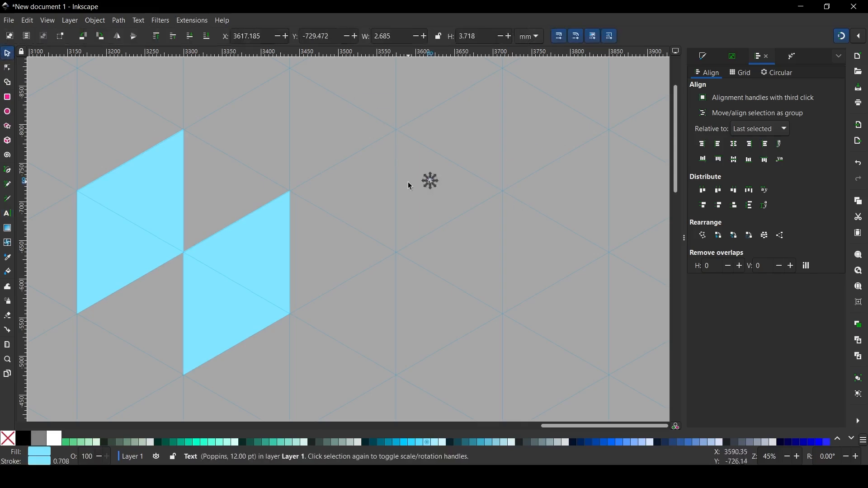
{"action": "left_click_drag", "start_coordinate": [430, 188], "coordinate": [429, 229]}
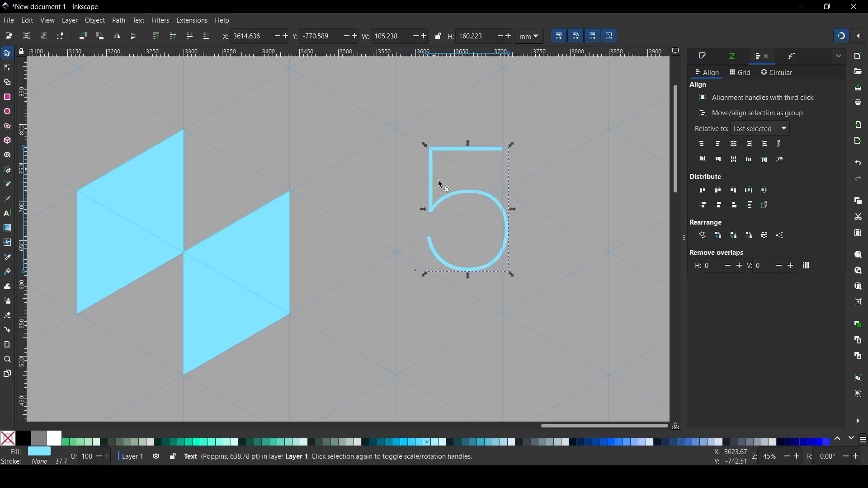
Examine the outline of the large 5 up close and beside the parallelograms.
{"action": "scroll", "coordinate": [461, 174], "scroll_direction": "up", "scroll_amount": 1}
{"action": "scroll", "coordinate": [447, 154], "scroll_direction": "down", "scroll_amount": 1}
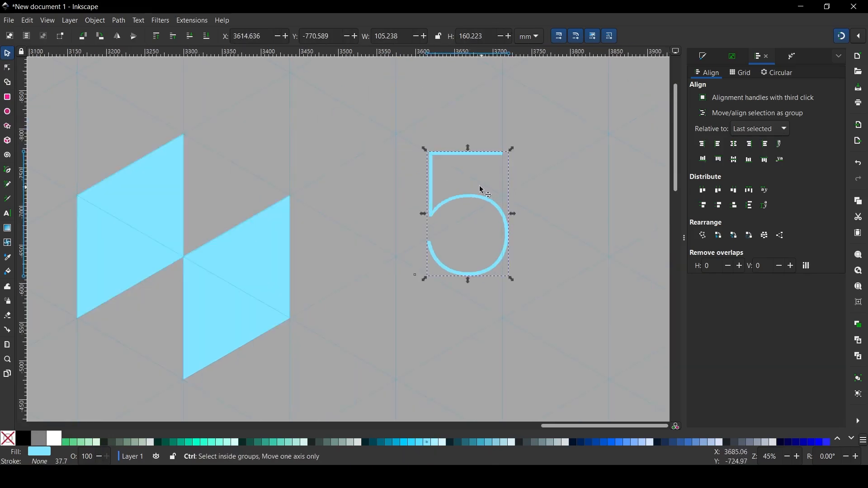
{"action": "scroll", "coordinate": [470, 171], "scroll_direction": "up", "scroll_amount": 1}
{"action": "scroll", "coordinate": [503, 273], "scroll_direction": "up", "scroll_amount": 1}
{"action": "scroll", "coordinate": [453, 188], "scroll_direction": "down", "scroll_amount": 1}
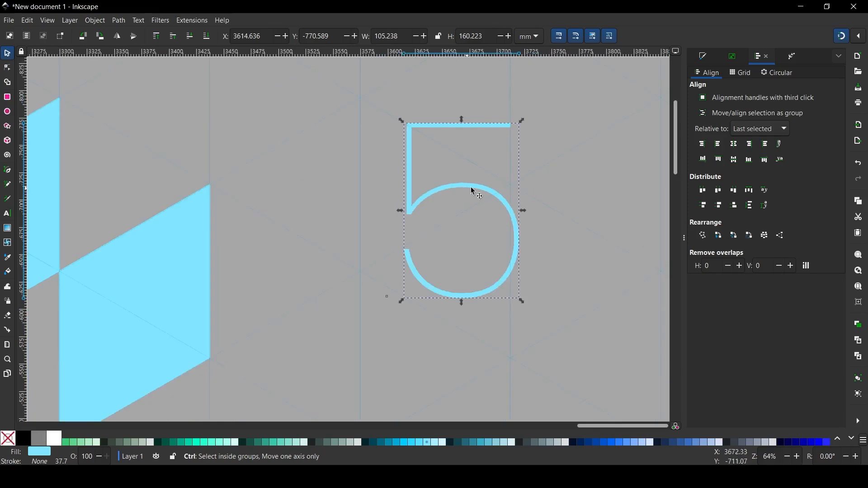
{"action": "scroll", "coordinate": [472, 188], "scroll_direction": "up", "scroll_amount": 2}
{"action": "scroll", "coordinate": [385, 187], "scroll_direction": "down", "scroll_amount": 4}
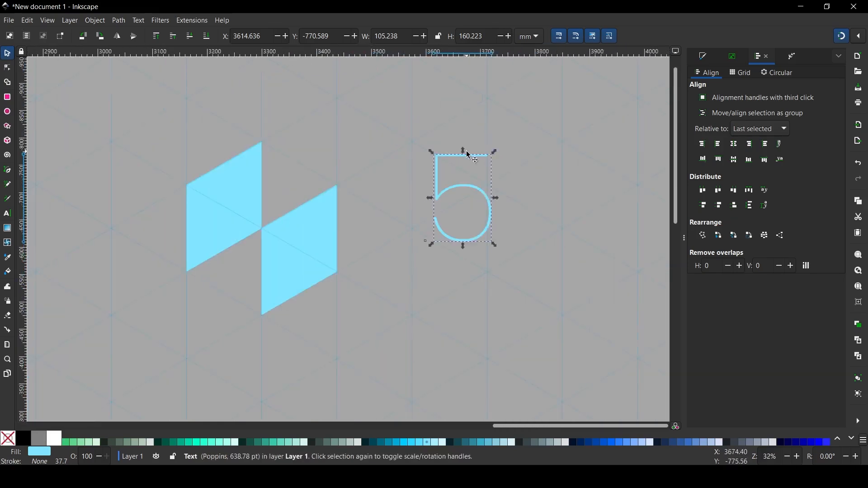
{"action": "scroll", "coordinate": [479, 162], "scroll_direction": "up", "scroll_amount": 3}
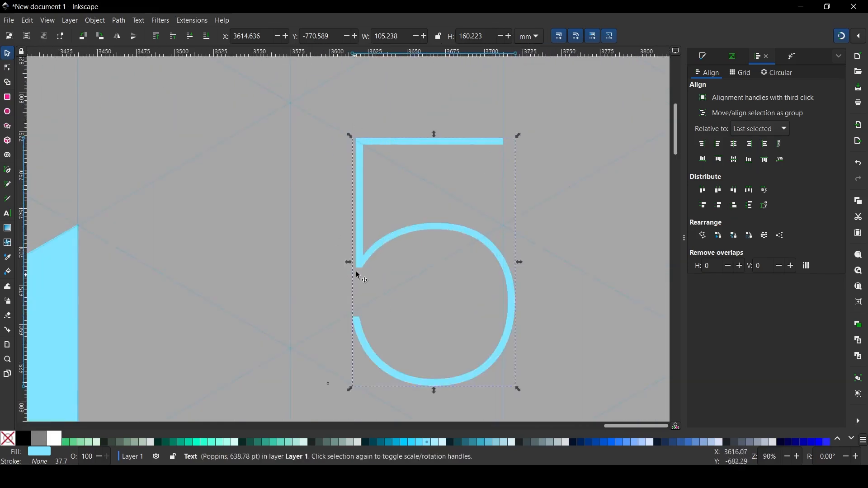
{"action": "scroll", "coordinate": [384, 119], "scroll_direction": "down", "scroll_amount": 1}
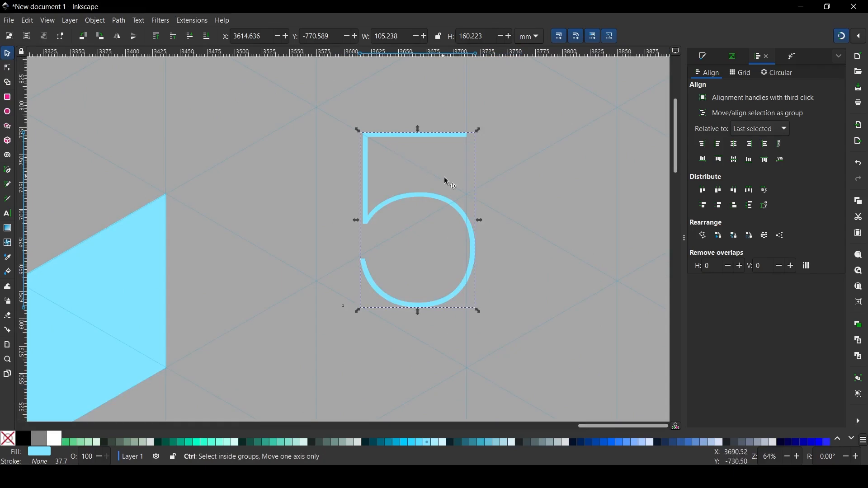
Turn off snapping and trace the top bar and vertical stem of the large 5 with straight Pen tool segments.
{"action": "key", "text": "b"}
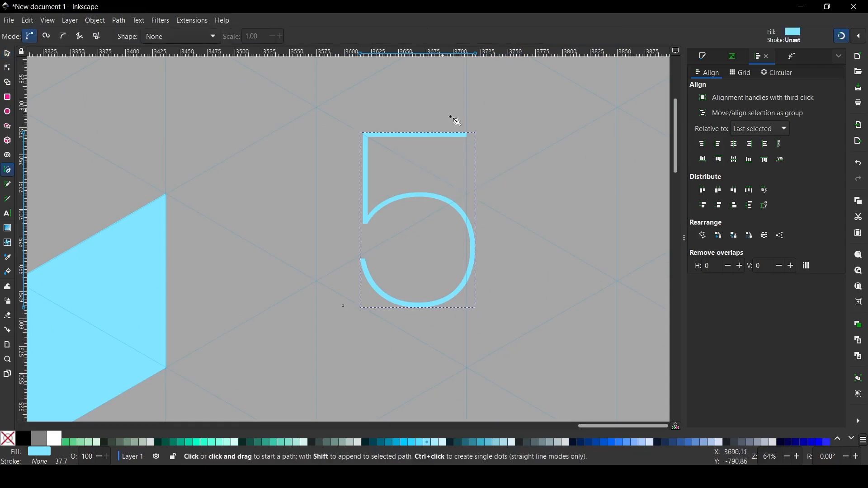
{"action": "scroll", "coordinate": [469, 138], "scroll_direction": "up", "scroll_amount": 4}
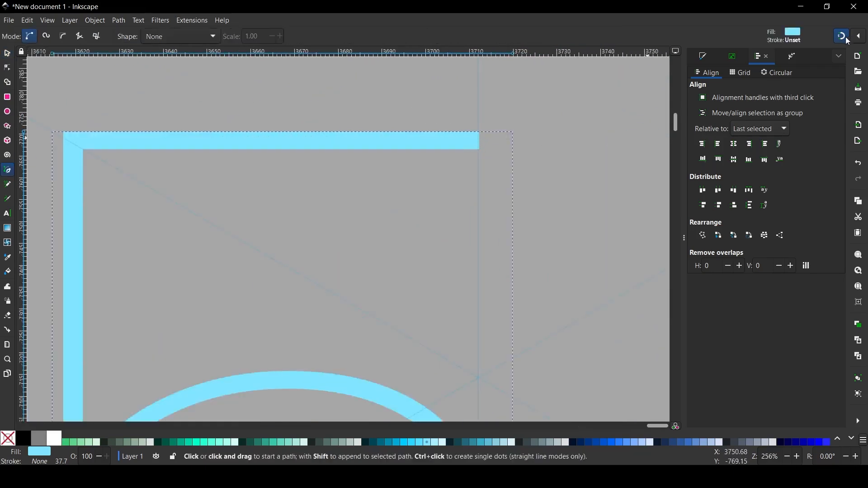
{"action": "scroll", "coordinate": [595, 111], "scroll_direction": "down", "scroll_amount": 1}
{"action": "scroll", "coordinate": [346, 103], "scroll_direction": "up", "scroll_amount": 1}
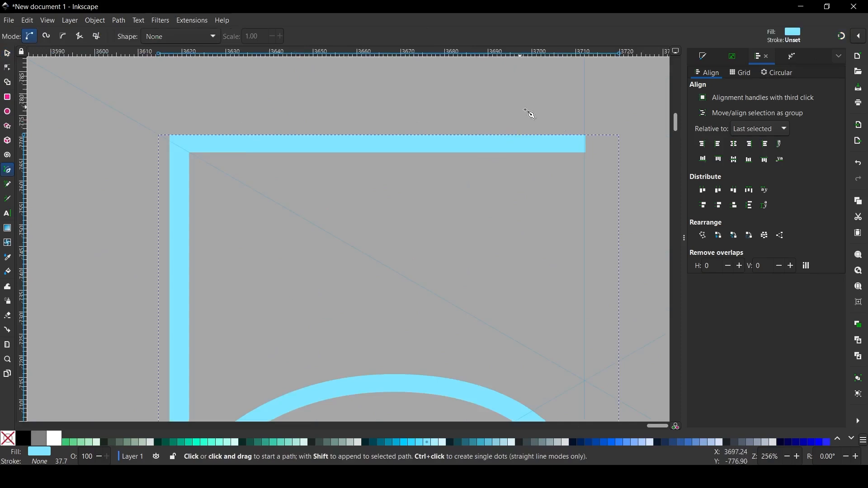
{"action": "left_click", "coordinate": [587, 143]}
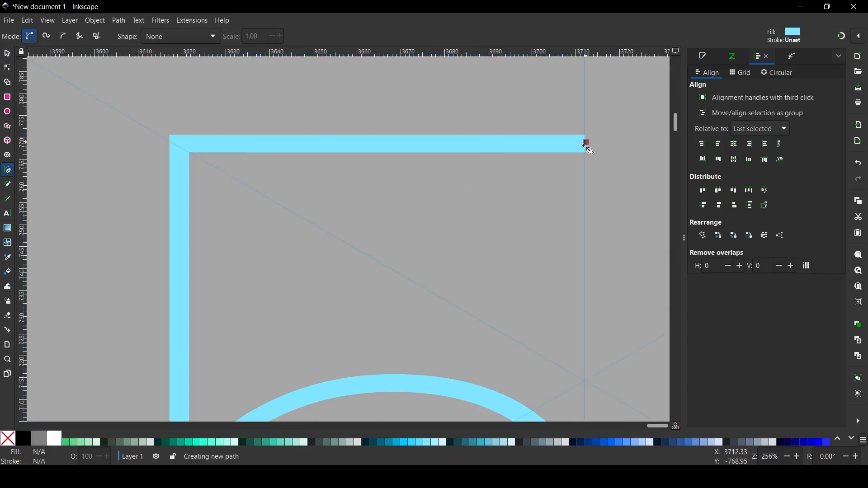
{"action": "left_click", "coordinate": [179, 145]}
{"action": "scroll", "coordinate": [196, 141], "scroll_direction": "down", "scroll_amount": 5}
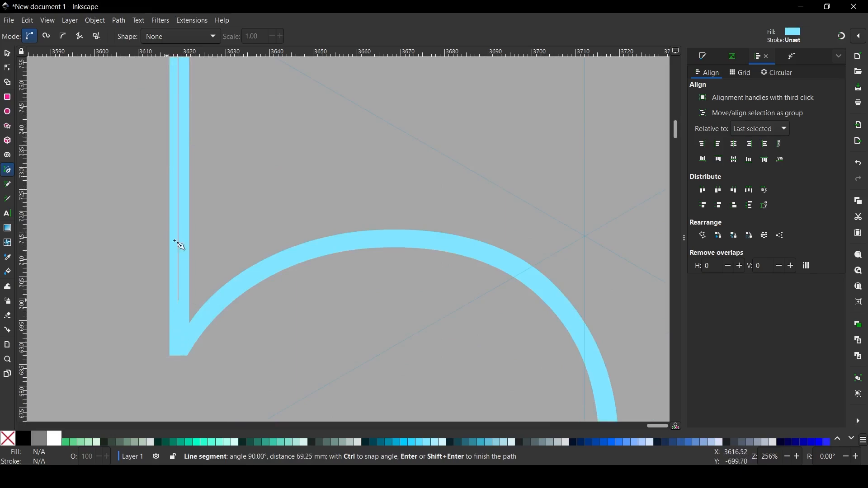
{"action": "scroll", "coordinate": [204, 161], "scroll_direction": "up", "scroll_amount": 2}
{"action": "scroll", "coordinate": [180, 221], "scroll_direction": "down", "scroll_amount": 2, "text": "ctrl"}
{"action": "scroll", "coordinate": [193, 276], "scroll_direction": "down", "scroll_amount": 3}
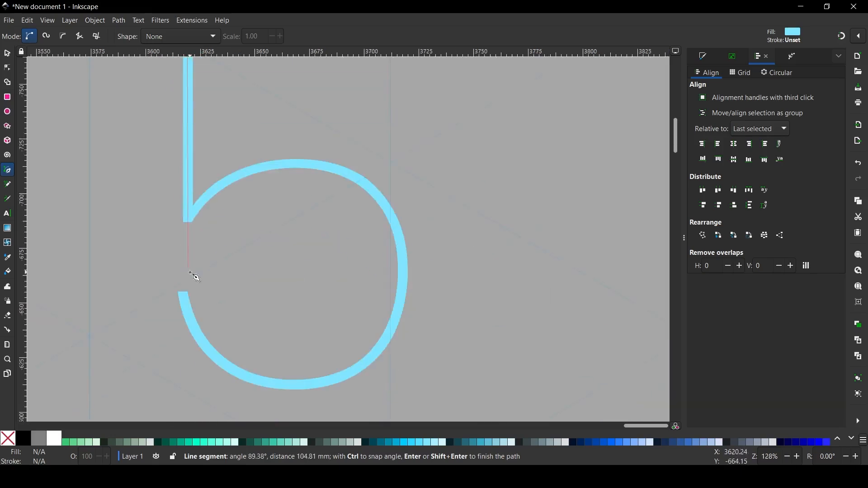
{"action": "scroll", "coordinate": [194, 276], "scroll_direction": "up", "scroll_amount": 3, "text": "ctrl"}
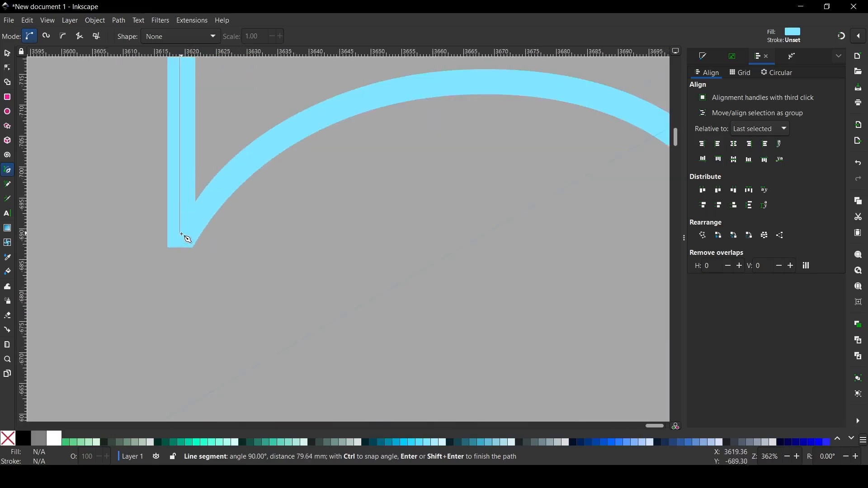
{"action": "scroll", "coordinate": [189, 208], "scroll_direction": "down", "scroll_amount": 2, "text": "ctrl"}
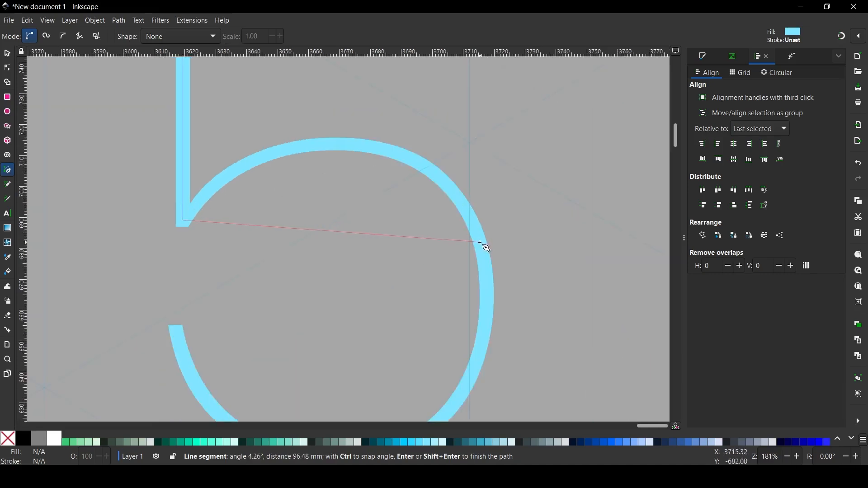
Trace the 5's bowl with curved segments to its open lower end, and give the finished path no fill and a black stroke.
{"action": "left_click_drag", "start_coordinate": [480, 242], "coordinate": [549, 436]}
{"action": "scroll", "coordinate": [393, 355], "scroll_direction": "down", "scroll_amount": 5}
{"action": "left_click_drag", "start_coordinate": [327, 348], "coordinate": [320, 351]}
{"action": "mouse_move", "coordinate": [174, 219]}
{"action": "left_mouse_down"}
{"action": "mouse_move", "coordinate": [171, 113]}
{"action": "mouse_move", "coordinate": [146, 94]}
{"action": "left_mouse_up"}
{"action": "key", "text": "Return"}
{"action": "left_click", "coordinate": [8, 438]}
{"action": "left_click", "coordinate": [23, 438], "text": "shift"}
Adjust the handles of the bottom, end and bowl-side nodes so the traced lower curve follows the 5's bowl.
{"action": "key", "text": "n"}
{"action": "left_click", "coordinate": [327, 348]}
{"action": "left_click_drag", "start_coordinate": [288, 342], "coordinate": [293, 346]}
{"action": "left_click_drag", "start_coordinate": [202, 344], "coordinate": [197, 333]}
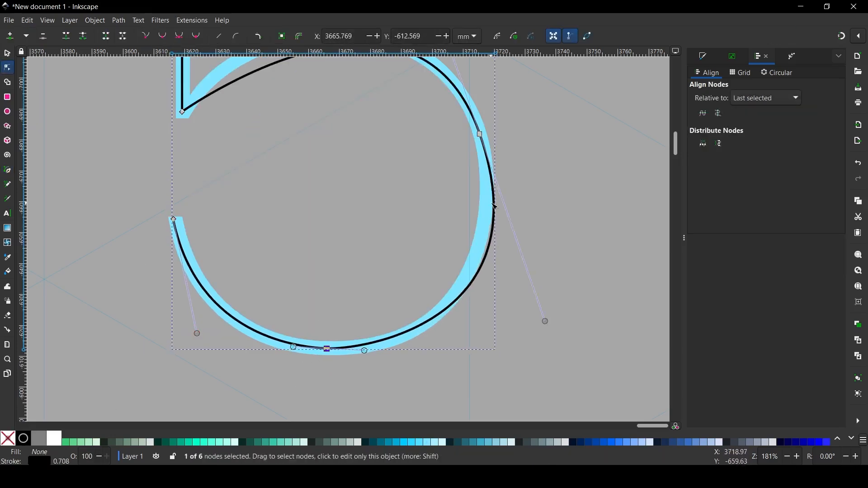
{"action": "left_click_drag", "start_coordinate": [545, 321], "coordinate": [508, 341]}
{"action": "scroll", "coordinate": [376, 330], "scroll_direction": "down", "scroll_amount": 1}
{"action": "left_click_drag", "start_coordinate": [377, 330], "coordinate": [292, 362]}
{"action": "scroll", "coordinate": [194, 139], "scroll_direction": "up", "scroll_amount": 3}
Pull a curve handle from the stem's lower corner and bend the traced upper arc toward the 5's outline.
{"action": "left_click", "coordinate": [84, 244]}
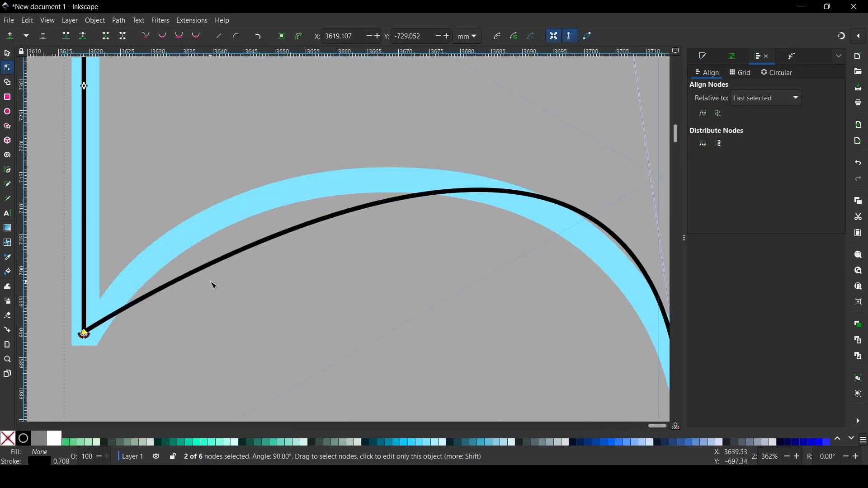
{"action": "left_click_drag", "start_coordinate": [84, 333], "coordinate": [143, 233]}
{"action": "scroll", "coordinate": [284, 310], "scroll_direction": "down", "scroll_amount": 2}
{"action": "left_click_drag", "start_coordinate": [458, 151], "coordinate": [400, 162]}
{"action": "left_click", "coordinate": [481, 344]}
{"action": "left_click_drag", "start_coordinate": [481, 343], "coordinate": [407, 245]}
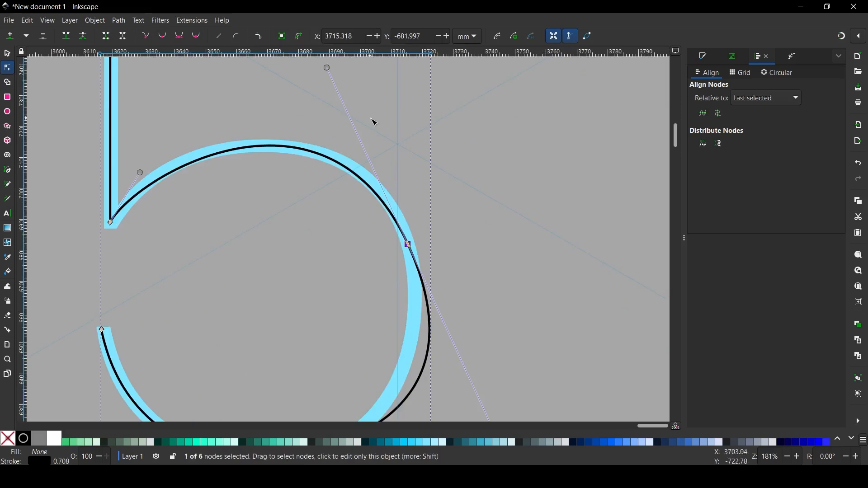
Make the bowl's right-side node smooth and adjust its handle and the stem corner's handle to fit the upper arc.
{"action": "left_click", "coordinate": [162, 37]}
{"action": "scroll", "coordinate": [289, 118], "scroll_direction": "up", "scroll_amount": 4}
{"action": "left_click_drag", "start_coordinate": [327, 134], "coordinate": [366, 156]}
{"action": "left_click_drag", "start_coordinate": [140, 244], "coordinate": [124, 231]}
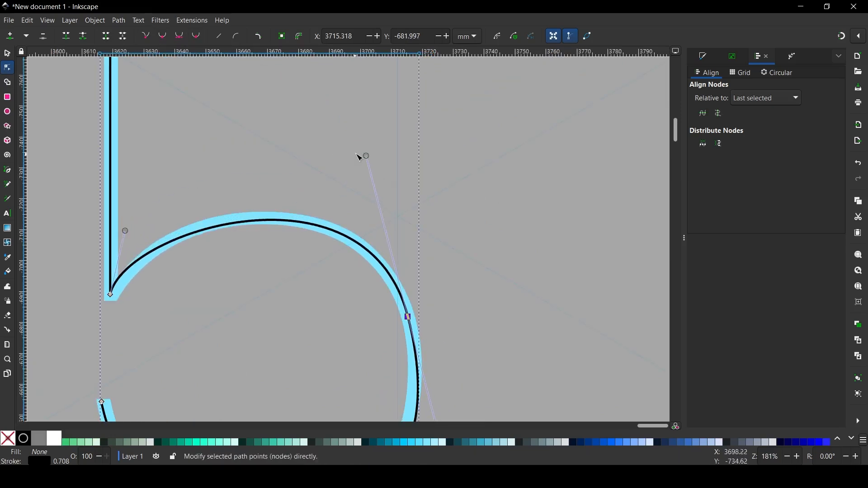
{"action": "left_click_drag", "start_coordinate": [366, 156], "coordinate": [371, 182]}
{"action": "left_click_drag", "start_coordinate": [125, 231], "coordinate": [175, 197]}
Fine-tune the upper arc, lengthen the bottom node's handle and shorten the right-side node's lower handle to match the bowl.
{"action": "scroll", "coordinate": [224, 195], "scroll_direction": "up", "scroll_amount": 2}
{"action": "left_click_drag", "start_coordinate": [272, 154], "coordinate": [274, 153]}
{"action": "scroll", "coordinate": [314, 140], "scroll_direction": "down", "scroll_amount": 3}
{"action": "scroll", "coordinate": [416, 227], "scroll_direction": "down", "scroll_amount": 4}
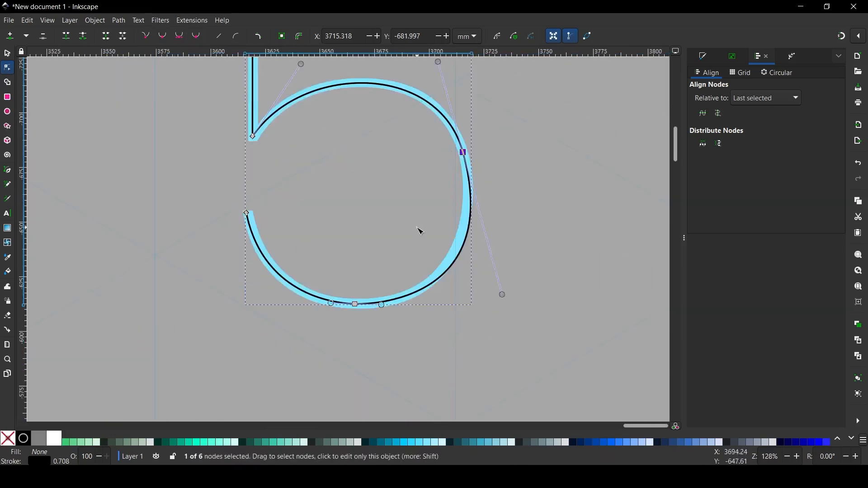
{"action": "scroll", "coordinate": [421, 232], "scroll_direction": "up", "scroll_amount": 2}
{"action": "left_click_drag", "start_coordinate": [366, 336], "coordinate": [440, 339]}
{"action": "left_click_drag", "start_coordinate": [516, 252], "coordinate": [514, 246]}
Move the traced path off the text 5 and place it just to its right.
{"action": "scroll", "coordinate": [332, 298], "scroll_direction": "down", "scroll_amount": 3}
{"action": "key", "text": "s"}
{"action": "left_click", "coordinate": [470, 156]}
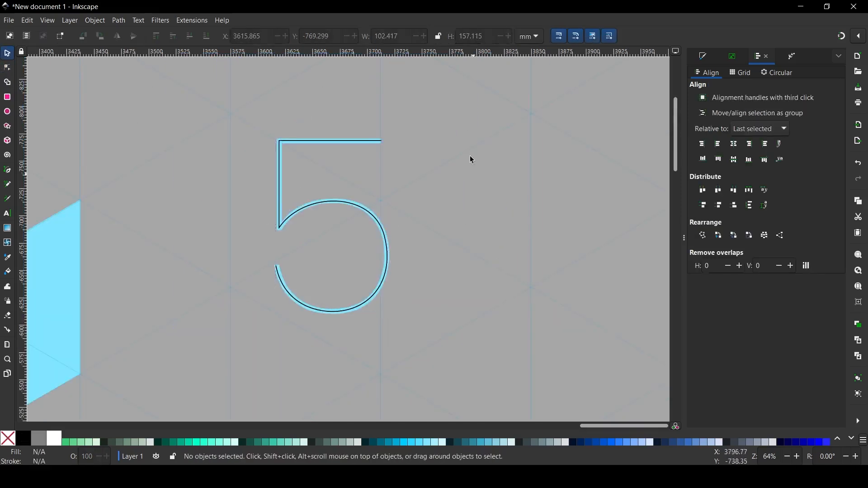
{"action": "left_click_drag", "start_coordinate": [360, 208], "coordinate": [500, 213]}
{"action": "left_click", "coordinate": [547, 218]}
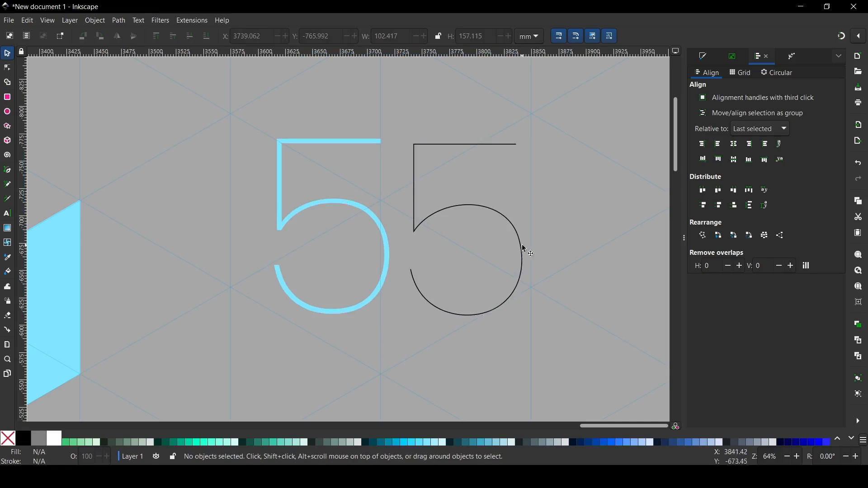
Slightly shorten both handles of the node on the right side of the traced 5's bowl.
{"action": "scroll", "coordinate": [533, 236], "scroll_direction": "up", "scroll_amount": 3}
{"action": "left_click", "coordinate": [493, 256]}
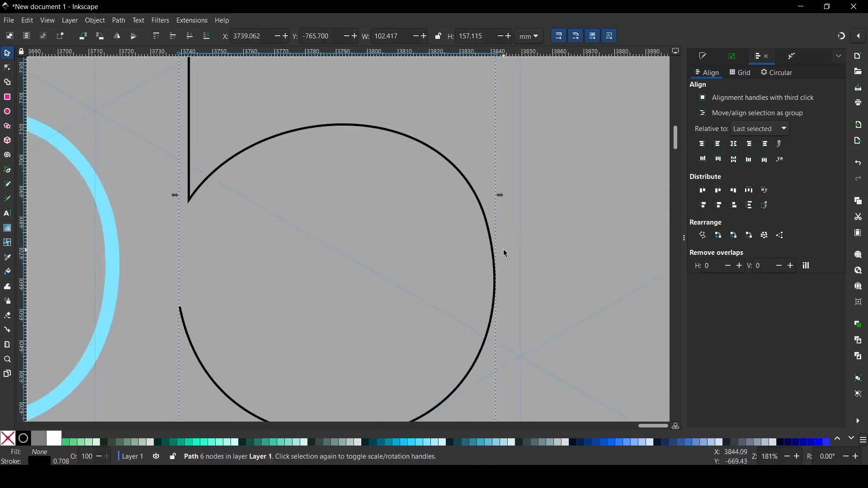
{"action": "key", "text": "n"}
{"action": "left_click_drag", "start_coordinate": [499, 196], "coordinate": [476, 249]}
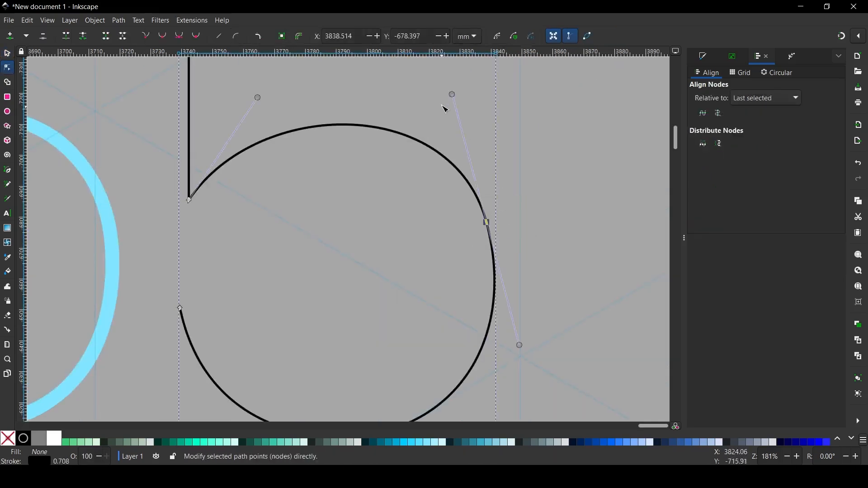
{"action": "left_click_drag", "start_coordinate": [453, 95], "coordinate": [454, 102]}
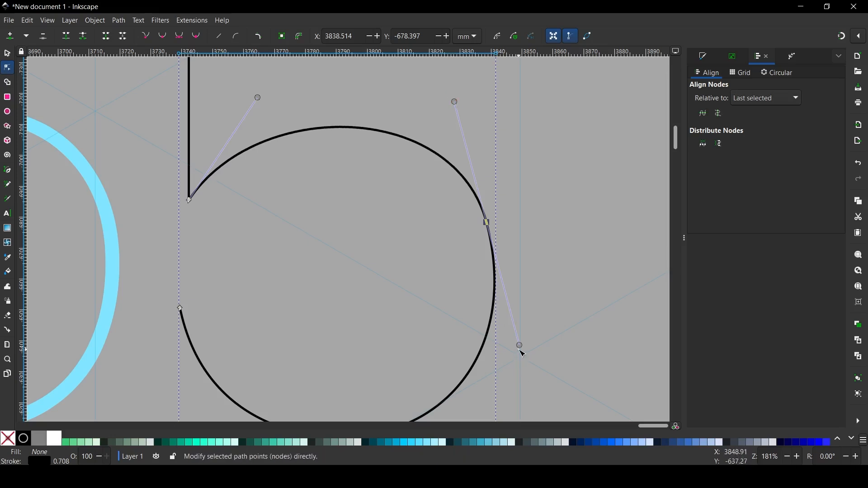
{"action": "left_click_drag", "start_coordinate": [520, 347], "coordinate": [518, 339]}
{"action": "left_click", "coordinate": [545, 215]}
{"action": "scroll", "coordinate": [505, 208], "scroll_direction": "down", "scroll_amount": 2}
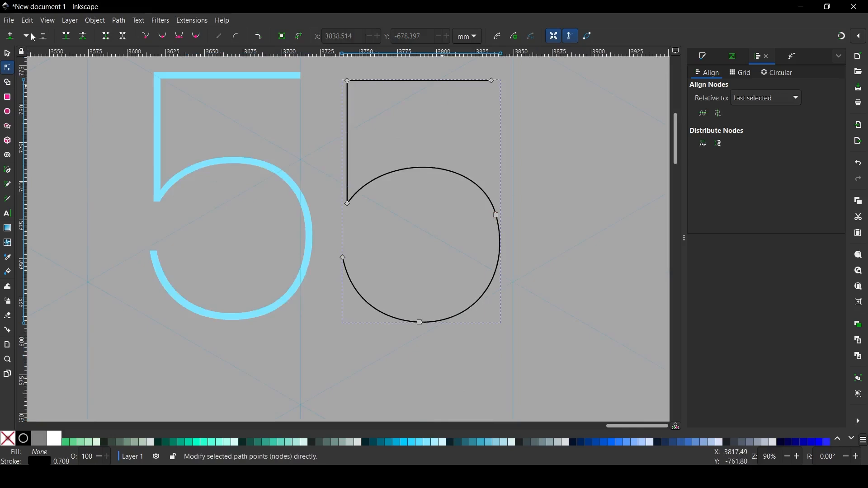
Delete the light blue text 5 and move the traced 5 left into its place.
{"action": "left_click", "coordinate": [8, 53]}
{"action": "scroll", "coordinate": [404, 222], "scroll_direction": "down", "scroll_amount": 2}
{"action": "left_click", "coordinate": [568, 152]}
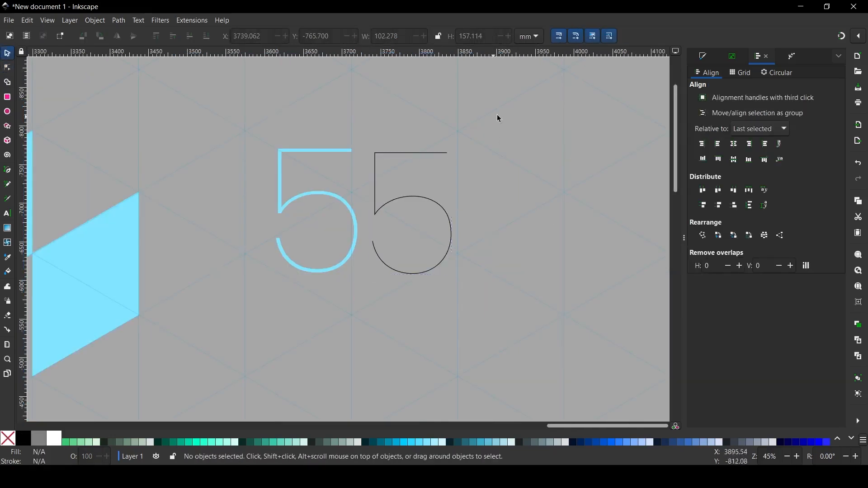
{"action": "scroll", "coordinate": [514, 116], "scroll_direction": "down", "scroll_amount": 2}
{"action": "scroll", "coordinate": [390, 128], "scroll_direction": "up", "scroll_amount": 2}
{"action": "left_click", "coordinate": [433, 146]}
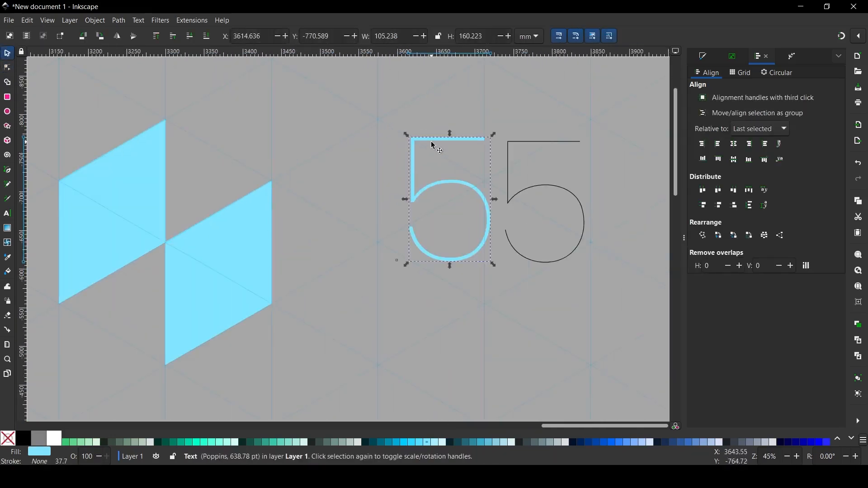
{"action": "key", "text": "Delete"}
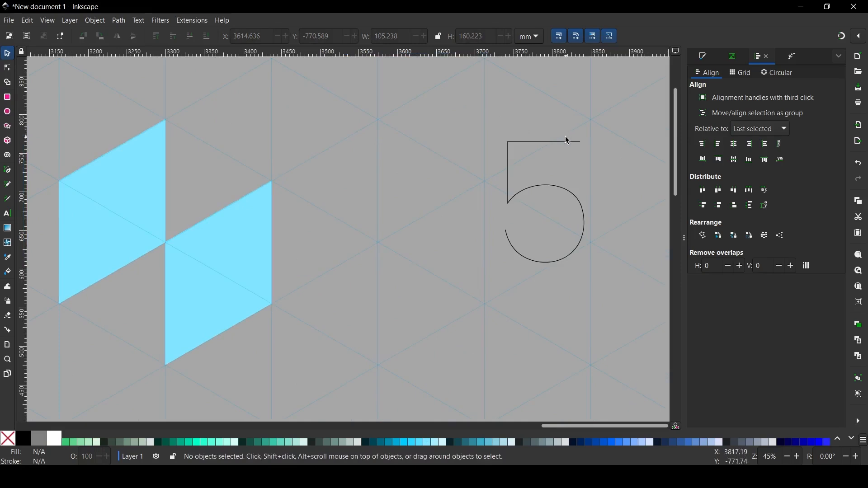
{"action": "left_click_drag", "start_coordinate": [569, 141], "coordinate": [486, 141]}
Draw a square about 170 × 170 mm overlapping the traced 5 and give it a white fill and no stroke.
{"action": "left_click", "coordinate": [8, 97]}
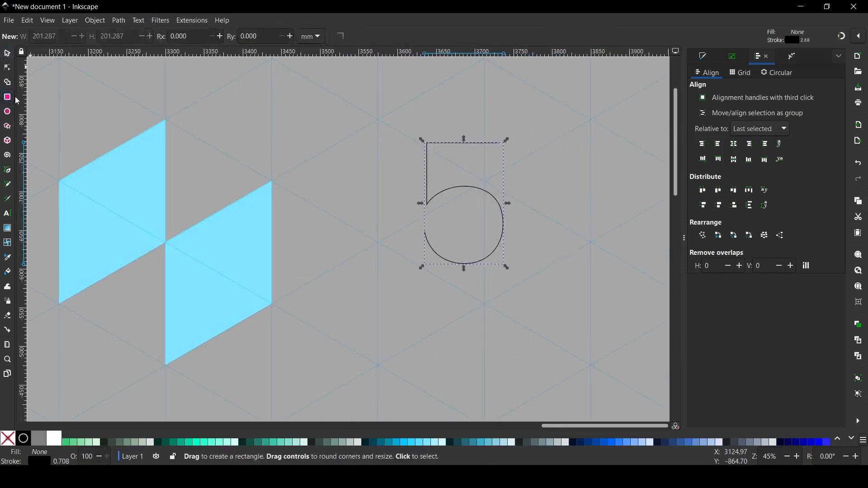
{"action": "left_click_drag", "start_coordinate": [398, 160], "coordinate": [466, 228]}
{"action": "left_click", "coordinate": [7, 54]}
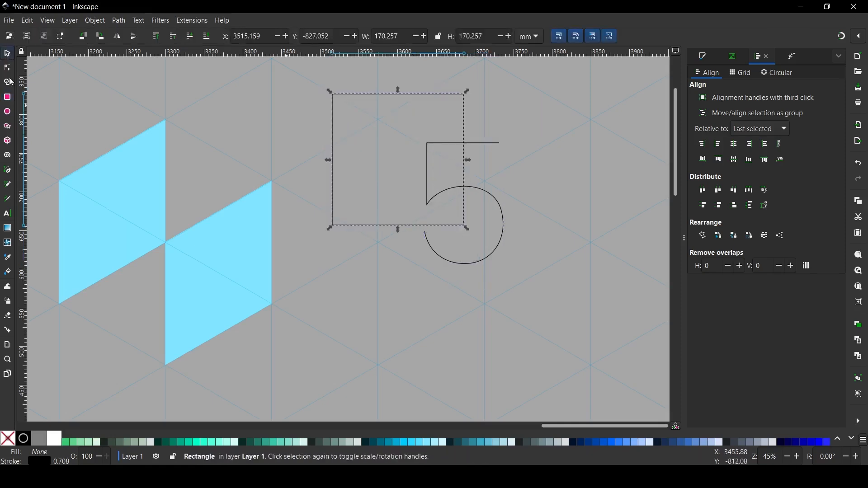
{"action": "left_click", "coordinate": [54, 438]}
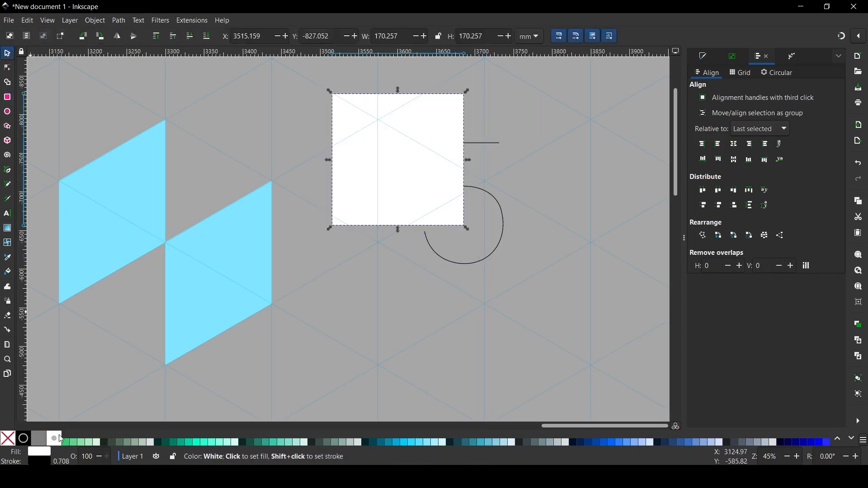
{"action": "left_click", "coordinate": [7, 438], "text": "shift"}
Move the white square over the traced 5 and lower it to the bottom of the stack.
{"action": "left_click_drag", "start_coordinate": [383, 134], "coordinate": [456, 169]}
{"action": "left_click", "coordinate": [207, 36]}
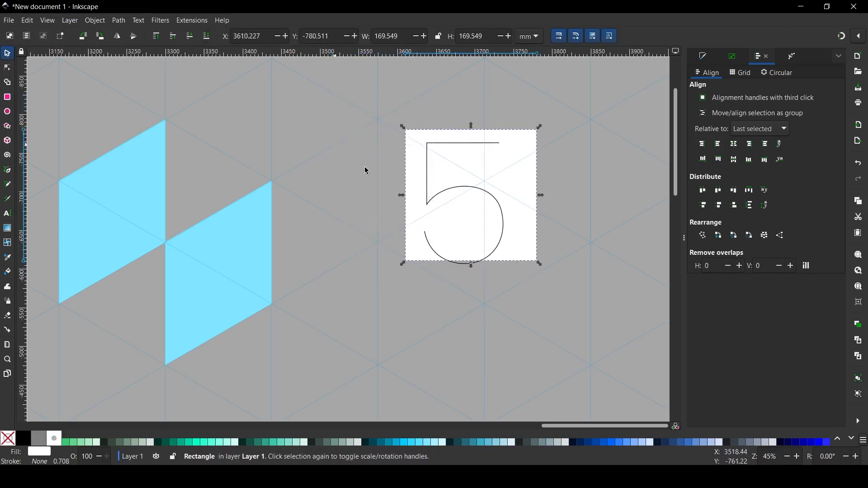
{"action": "left_click_drag", "start_coordinate": [529, 162], "coordinate": [522, 174]}
{"action": "key", "text": "Escape"}
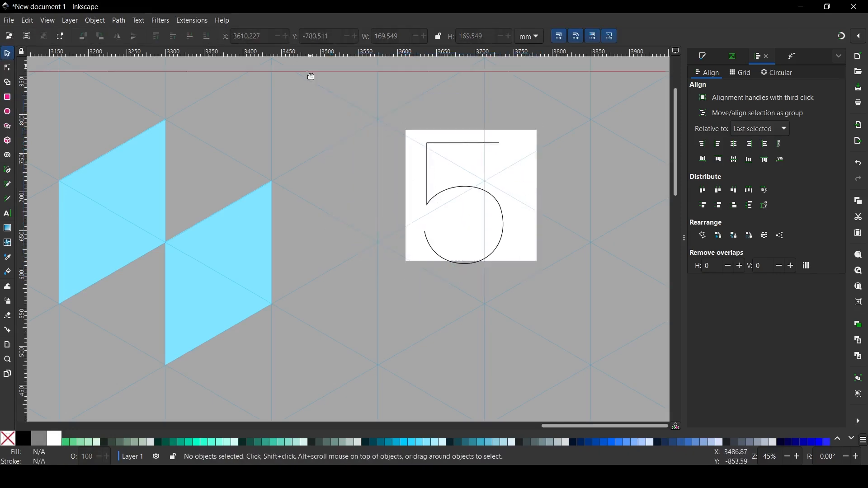
Select the square and the traced 5 and align their centres horizontally and vertically.
{"action": "left_click_drag", "start_coordinate": [356, 96], "coordinate": [599, 335]}
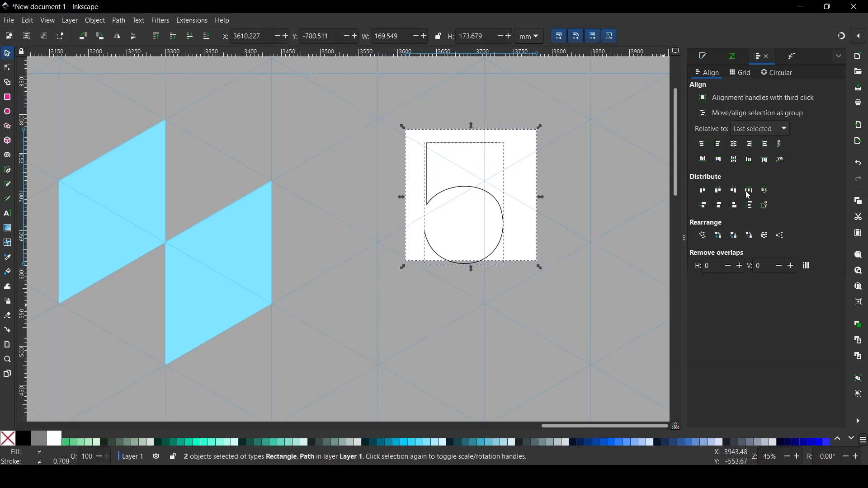
{"action": "left_click", "coordinate": [735, 143]}
{"action": "left_click", "coordinate": [733, 159]}
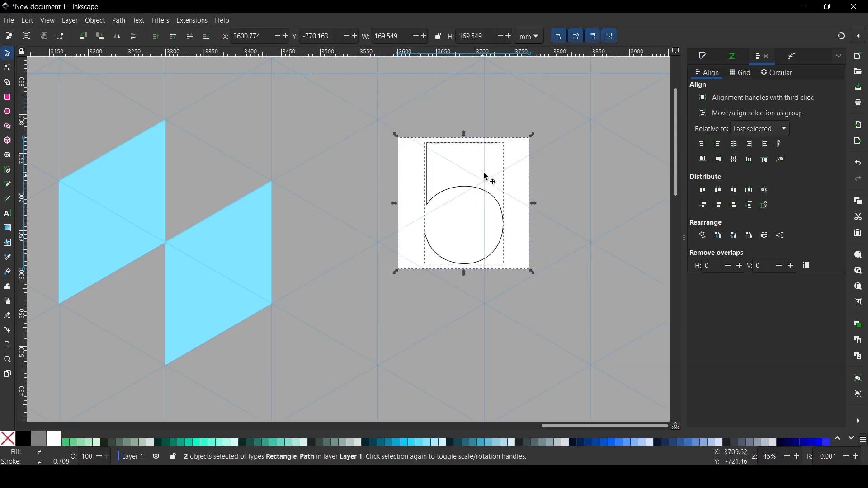
Turn on snapping and scale the traced 5 proportionally about its centre to about 110 × 169.5 mm, filling the square's height.
{"action": "scroll", "coordinate": [478, 142], "scroll_direction": "up", "scroll_amount": 5}
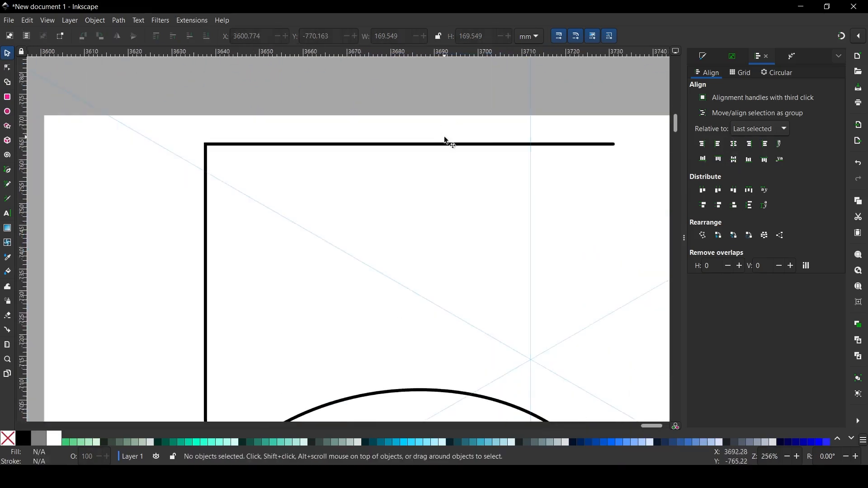
{"action": "left_click", "coordinate": [463, 137]}
{"action": "left_click_drag", "start_coordinate": [415, 140], "coordinate": [415, 119]}
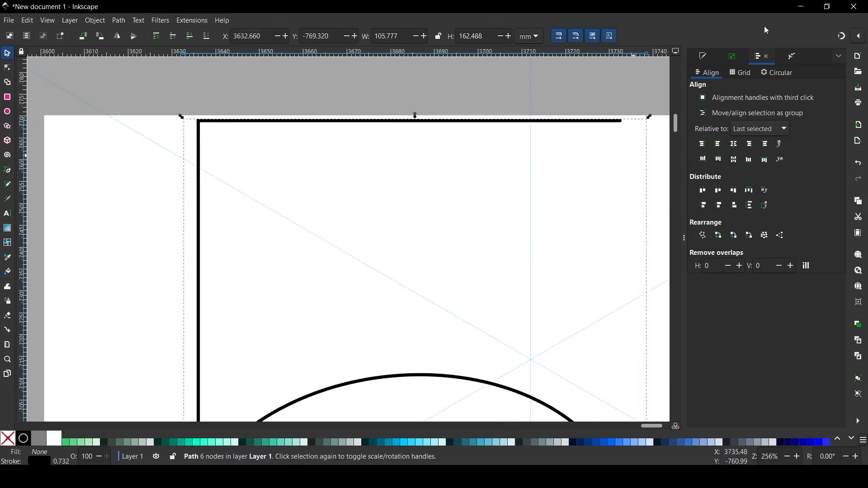
{"action": "left_click", "coordinate": [841, 35]}
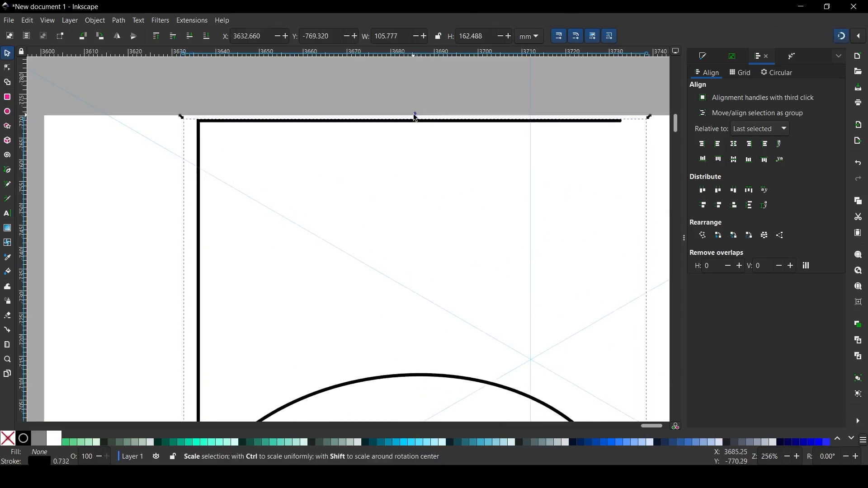
{"action": "left_click_drag", "start_coordinate": [415, 116], "coordinate": [416, 116]}
{"action": "scroll", "coordinate": [425, 105], "scroll_direction": "down", "scroll_amount": 5}
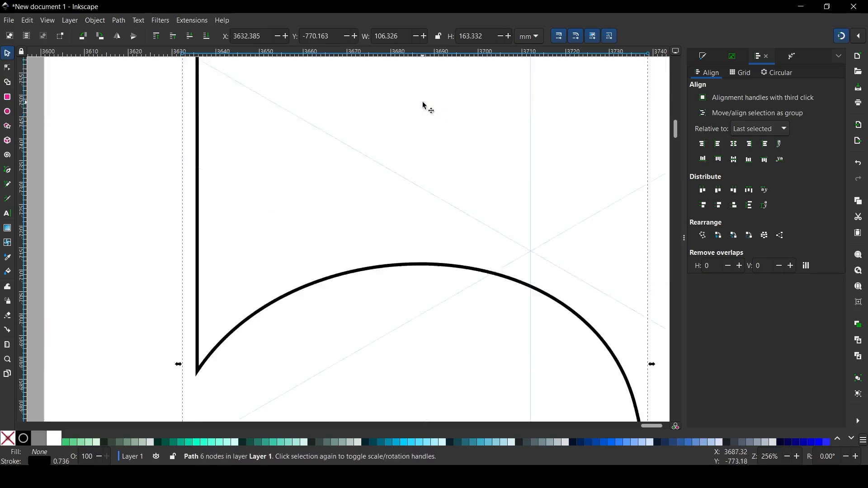
{"action": "scroll", "coordinate": [425, 105], "scroll_direction": "down", "scroll_amount": 15}
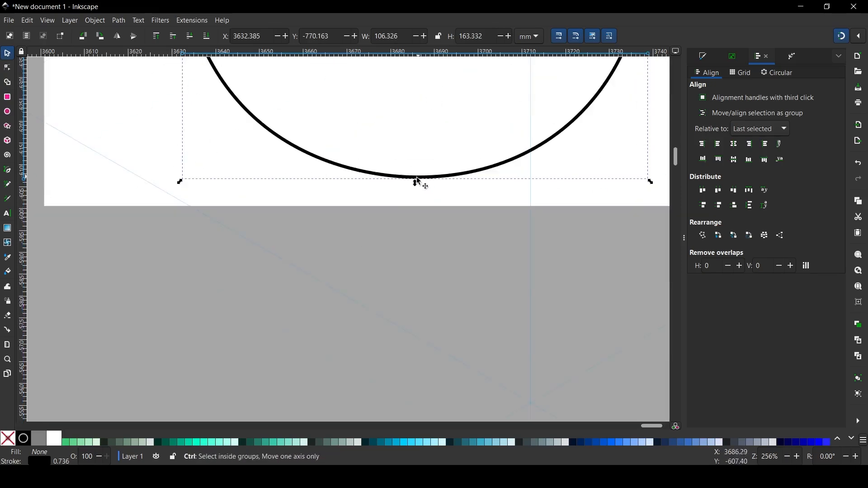
{"action": "left_click_drag", "start_coordinate": [414, 182], "coordinate": [419, 214]}
{"action": "scroll", "coordinate": [457, 259], "scroll_direction": "down", "scroll_amount": 5}
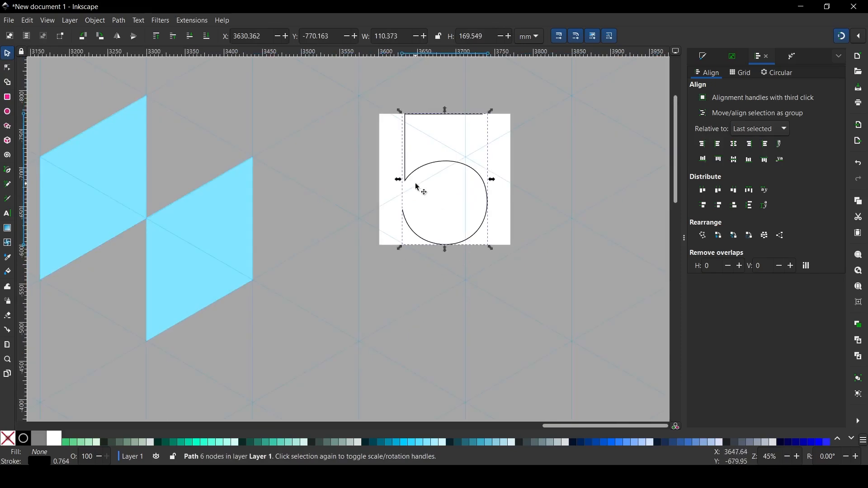
Select the white square with the traced 5, convert both to paths and group them.
{"action": "left_click_drag", "start_coordinate": [571, 95], "coordinate": [335, 274]}
{"action": "left_click", "coordinate": [118, 21]}
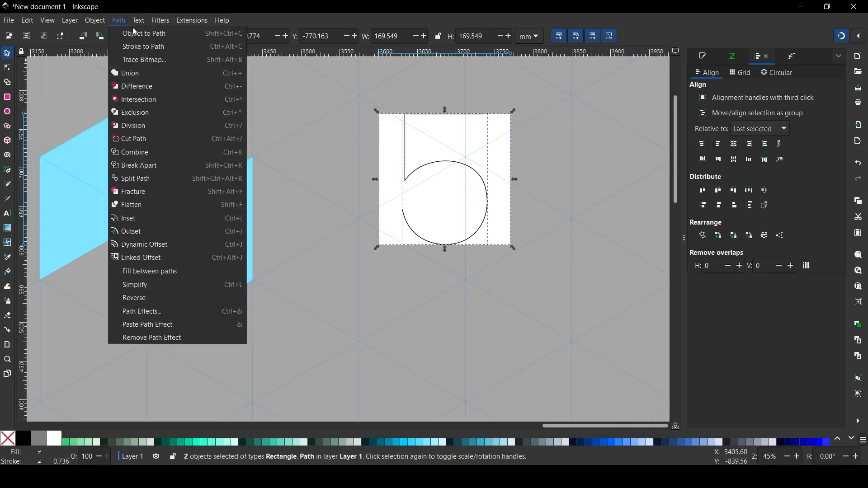
{"action": "left_click", "coordinate": [135, 33]}
{"action": "key", "text": "ctrl+g"}
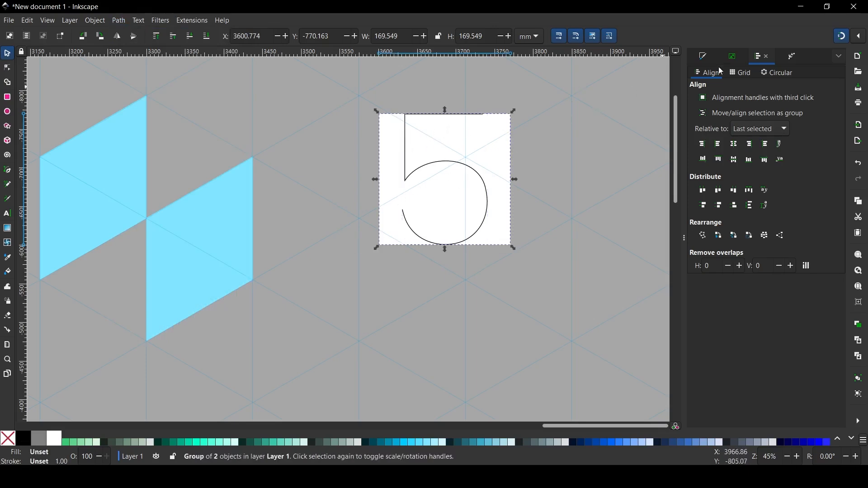
Add the Perspective/Envelope path effect to the group of the square and the 5.
{"action": "left_click", "coordinate": [797, 56]}
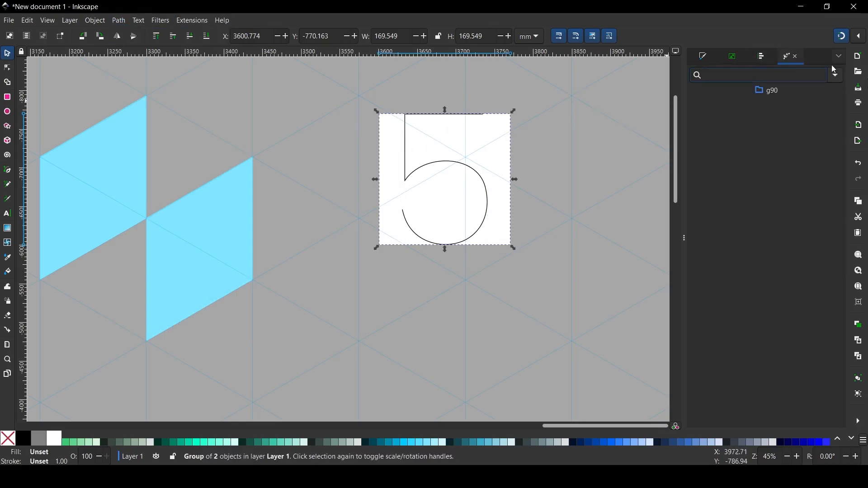
{"action": "left_click", "coordinate": [837, 76]}
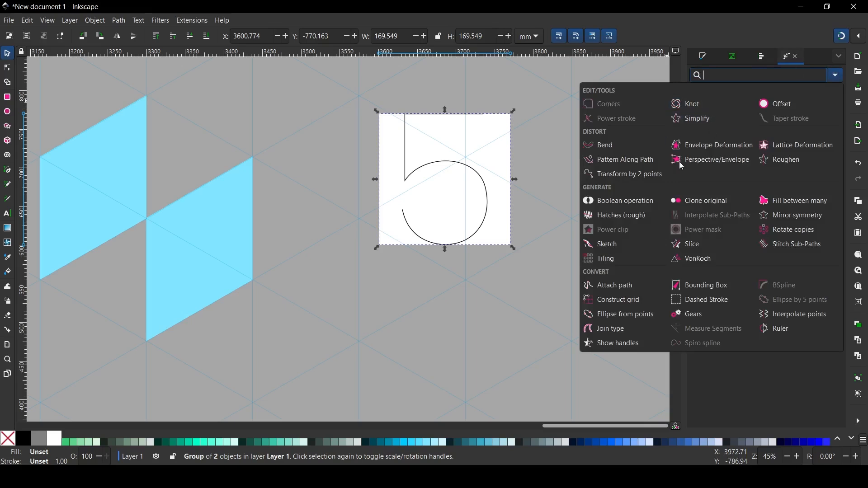
{"action": "left_click", "coordinate": [724, 160]}
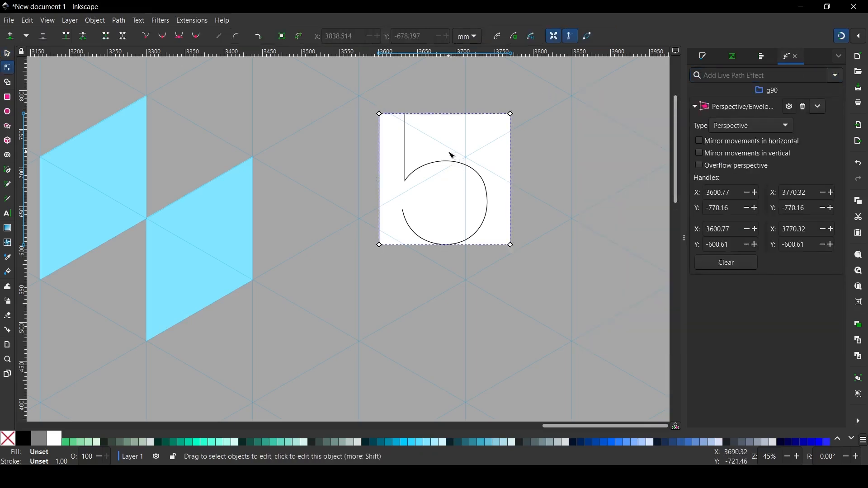
Snap the perspective effect's four corner handles to the matching corners of the lower-right blue parallelogram.
{"action": "key", "text": "n"}
{"action": "left_click_drag", "start_coordinate": [379, 111], "coordinate": [155, 223]}
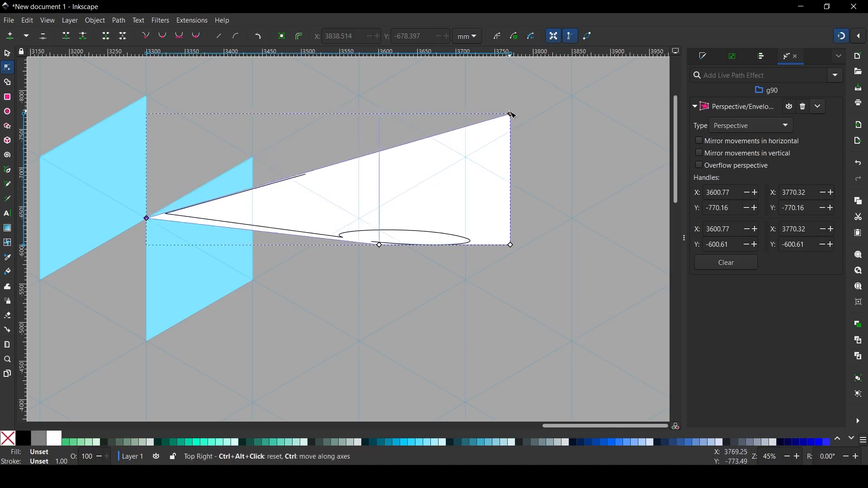
{"action": "left_click_drag", "start_coordinate": [509, 113], "coordinate": [253, 157]}
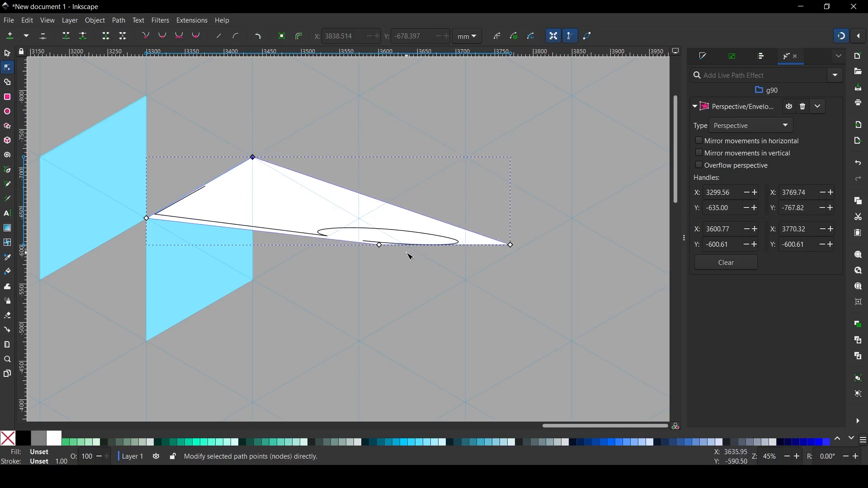
{"action": "left_click_drag", "start_coordinate": [381, 247], "coordinate": [147, 341]}
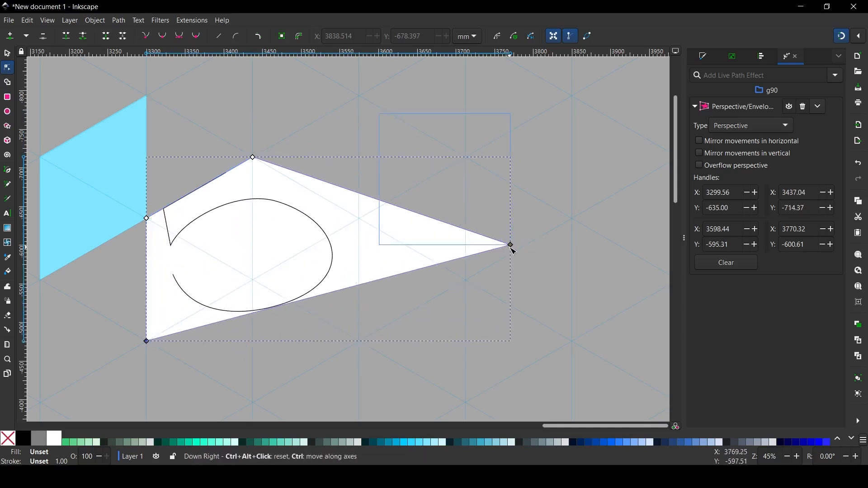
{"action": "left_click_drag", "start_coordinate": [511, 247], "coordinate": [253, 280]}
{"action": "left_click", "coordinate": [8, 54]}
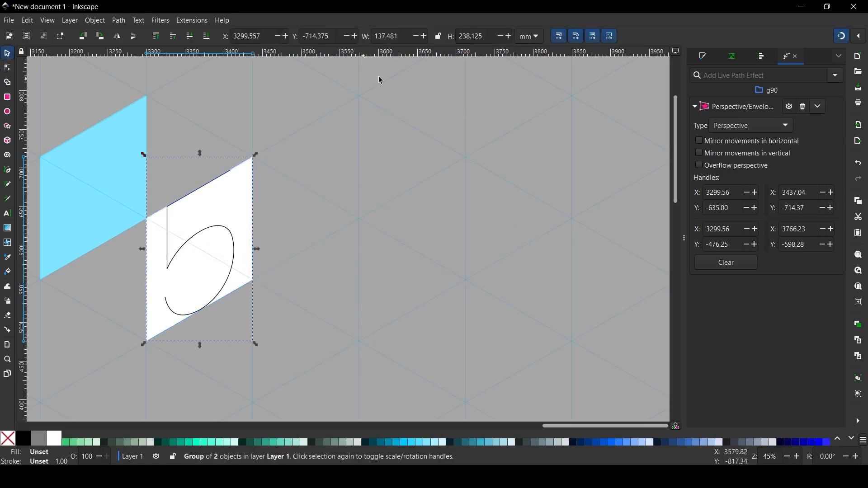
Convert the warped group to paths so the perspective effect is baked in.
{"action": "left_click_drag", "start_coordinate": [423, 163], "coordinate": [556, 169]}
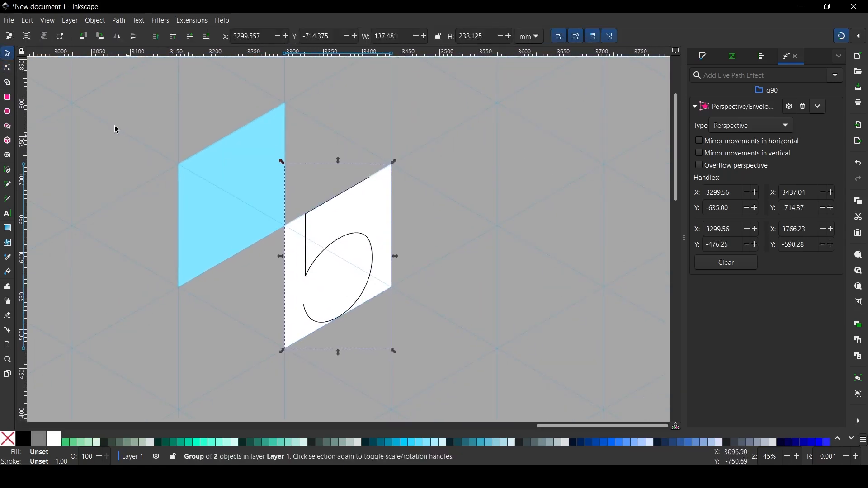
{"action": "left_click", "coordinate": [121, 20]}
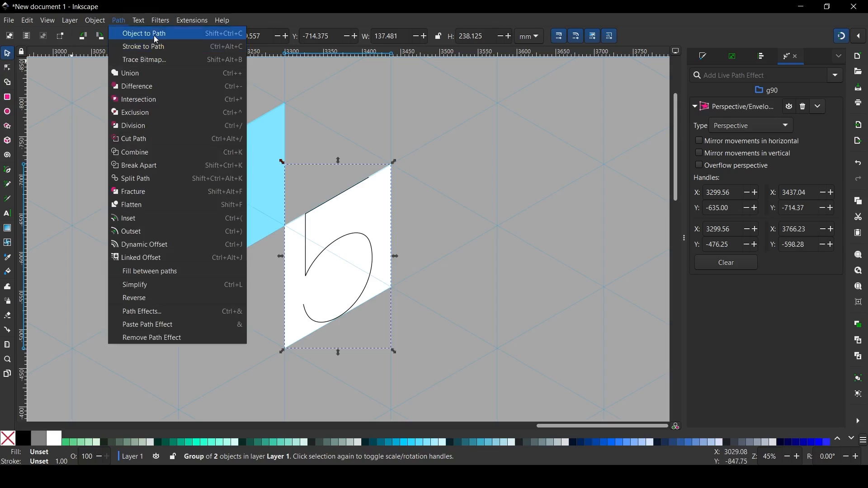
{"action": "left_click", "coordinate": [146, 33]}
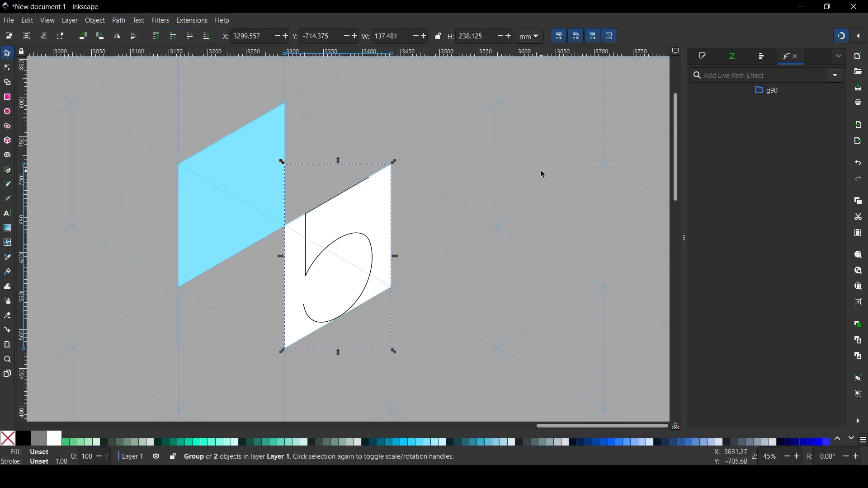
Ungroup the warped 5 and its background, and delete the white parallelogram.
{"action": "left_click", "coordinate": [294, 218]}
{"action": "left_click", "coordinate": [345, 225]}
{"action": "key", "text": "ctrl+shift+g"}
{"action": "left_click", "coordinate": [476, 217]}
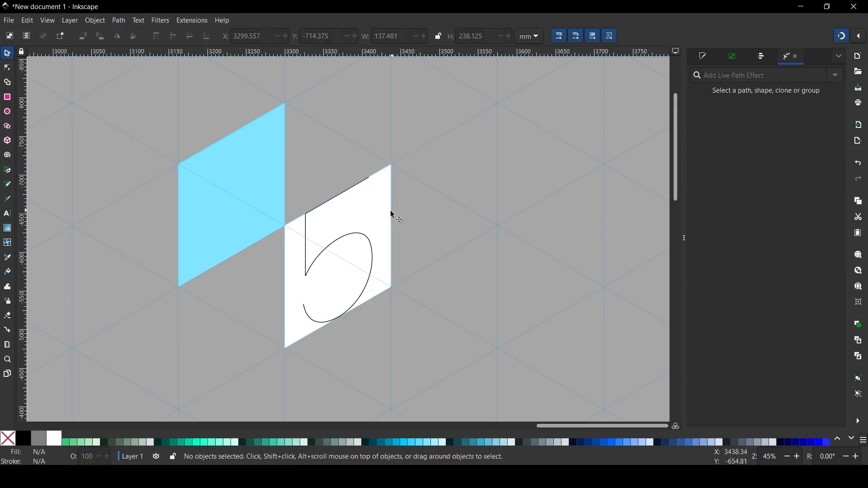
{"action": "left_click", "coordinate": [390, 213]}
{"action": "key", "text": "Delete"}
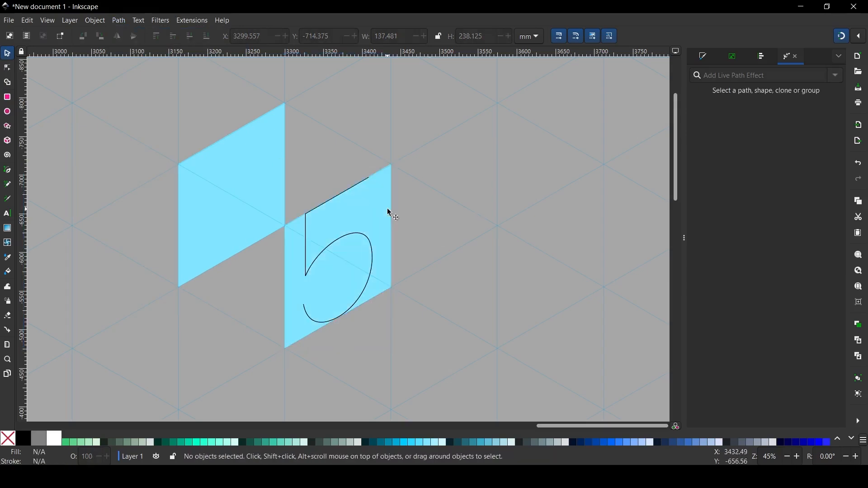
Select both blue parallelograms and move them about 566 mm right and 168 mm up, clear of the slanted 5.
{"action": "left_click", "coordinate": [254, 183]}
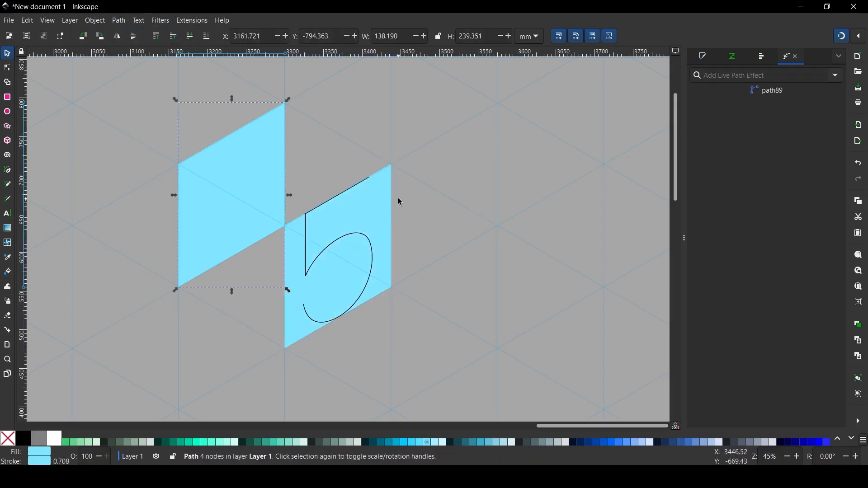
{"action": "left_click", "coordinate": [381, 208], "text": "shift"}
{"action": "scroll", "coordinate": [171, 260], "scroll_direction": "down", "scroll_amount": 1}
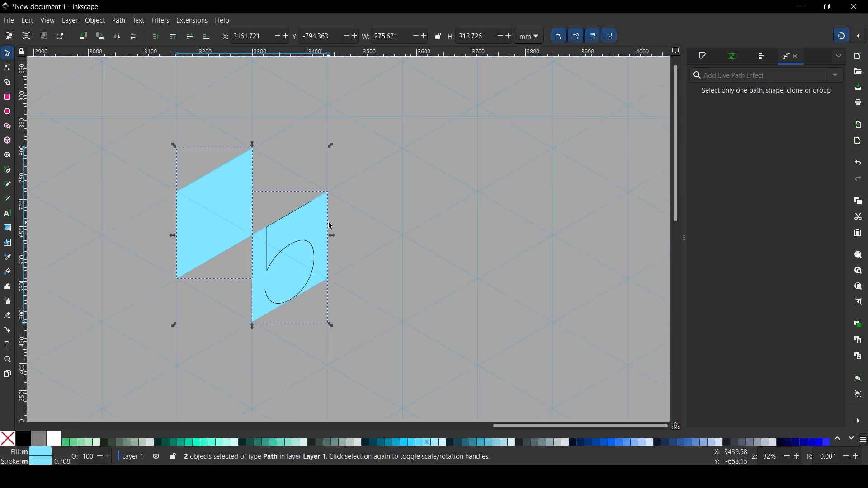
{"action": "left_click_drag", "start_coordinate": [312, 223], "coordinate": [580, 99]}
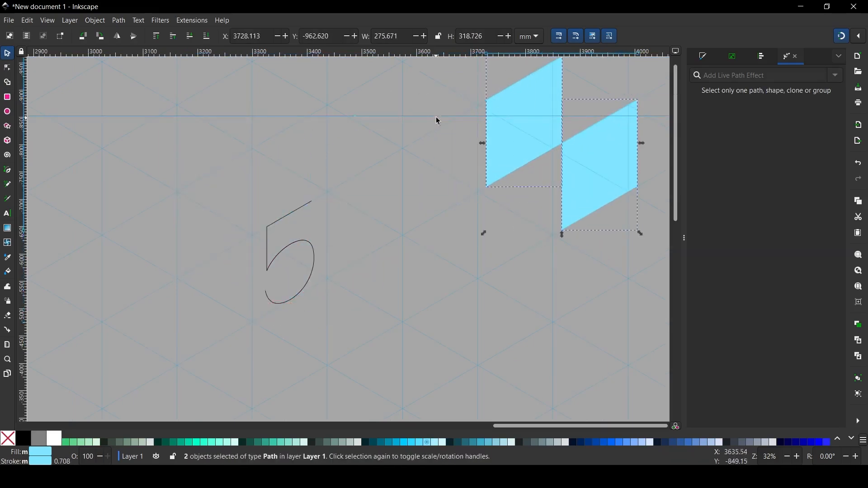
Duplicate the slanted 5 and move the copy about 138 mm left and 79 mm up along the isometric grid.
{"action": "scroll", "coordinate": [262, 273], "scroll_direction": "up", "scroll_amount": 4}
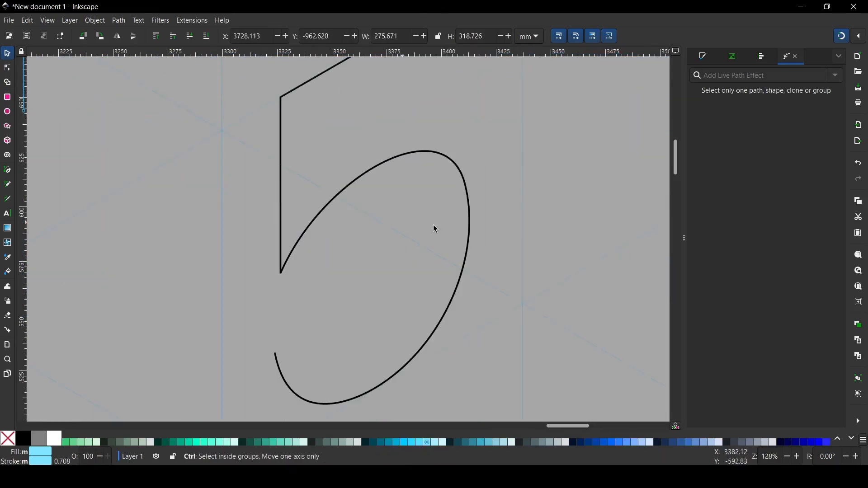
{"action": "scroll", "coordinate": [328, 229], "scroll_direction": "down", "scroll_amount": 6}
{"action": "scroll", "coordinate": [339, 226], "scroll_direction": "up", "scroll_amount": 4}
{"action": "scroll", "coordinate": [460, 148], "scroll_direction": "down", "scroll_amount": 2}
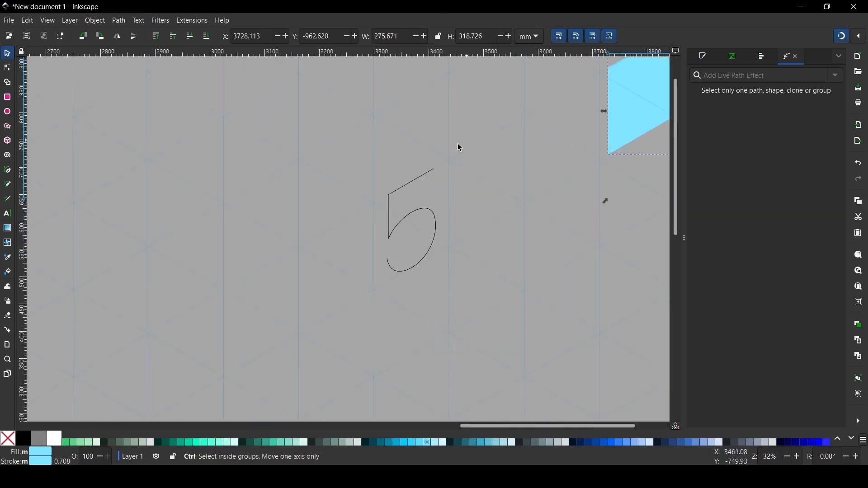
{"action": "scroll", "coordinate": [407, 185], "scroll_direction": "up", "scroll_amount": 2}
{"action": "left_click", "coordinate": [404, 187]}
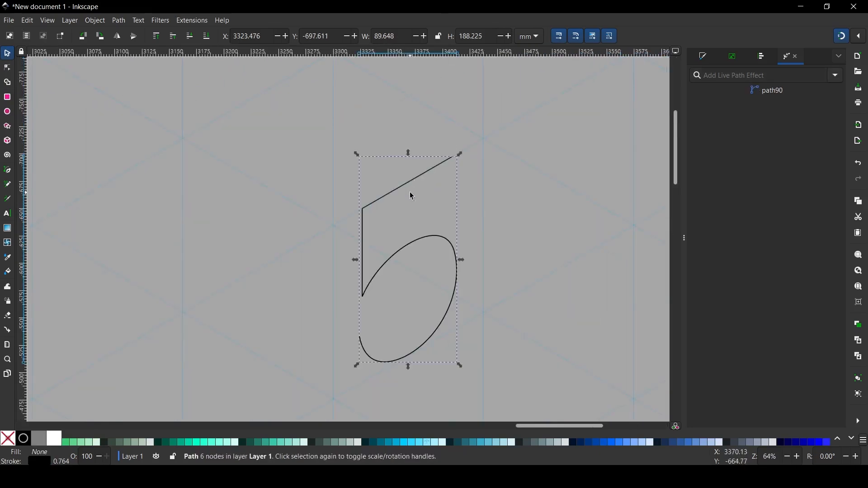
{"action": "key", "text": "ctrl+d"}
{"action": "left_click_drag", "start_coordinate": [408, 186], "coordinate": [251, 98]}
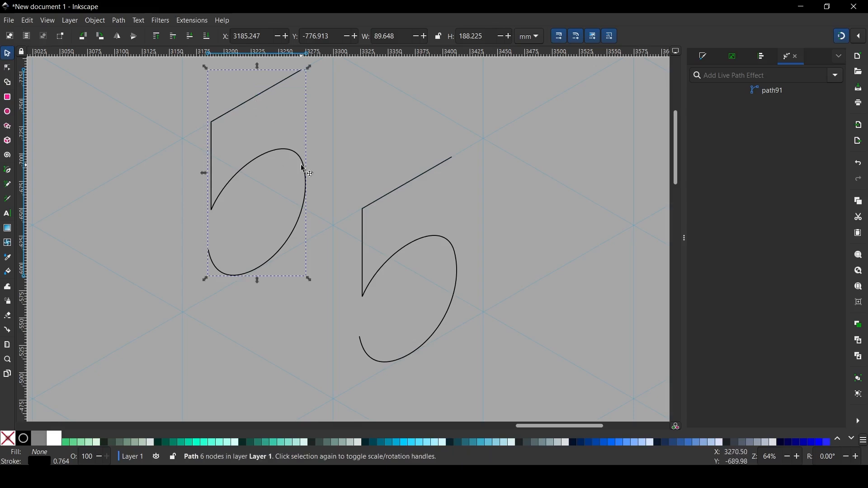
{"action": "scroll", "coordinate": [398, 182], "scroll_direction": "up", "scroll_amount": 2}
{"action": "scroll", "coordinate": [405, 135], "scroll_direction": "down", "scroll_amount": 1}
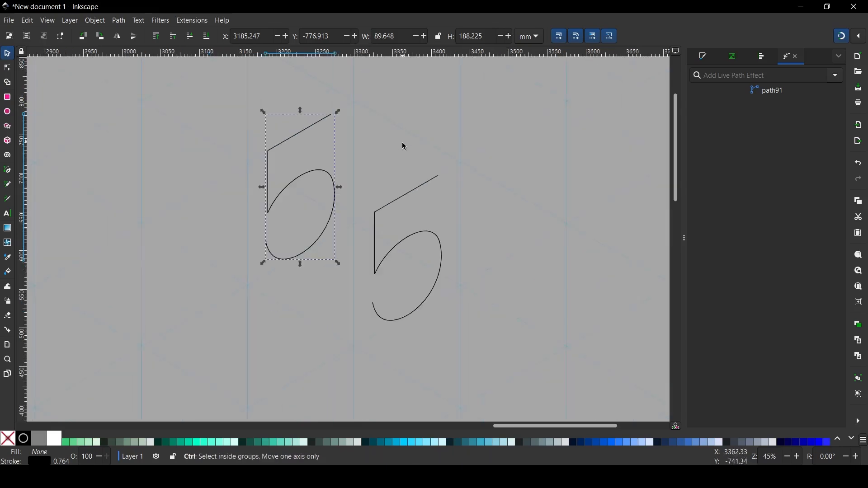
{"action": "scroll", "coordinate": [405, 136], "scroll_direction": "up", "scroll_amount": 1}
{"action": "left_click", "coordinate": [336, 122]}
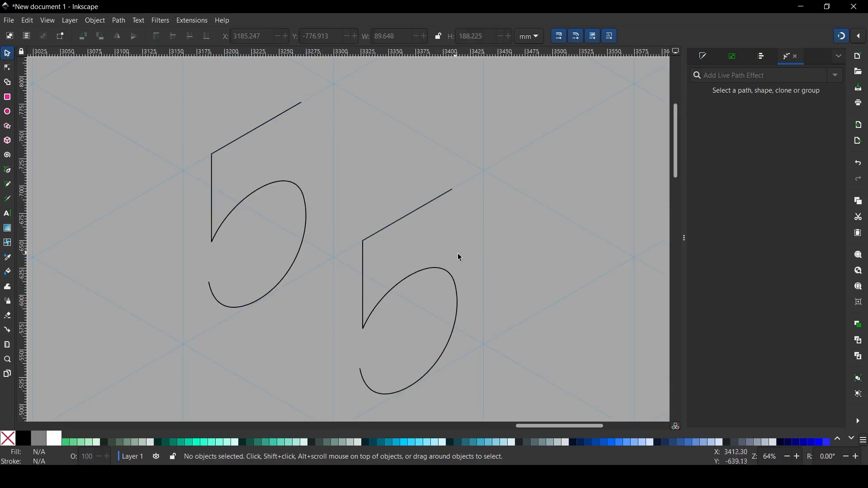
Duplicate the lower-right slanted 5 in place and give the copy a teal stroke.
{"action": "scroll", "coordinate": [363, 159], "scroll_direction": "down", "scroll_amount": 2}
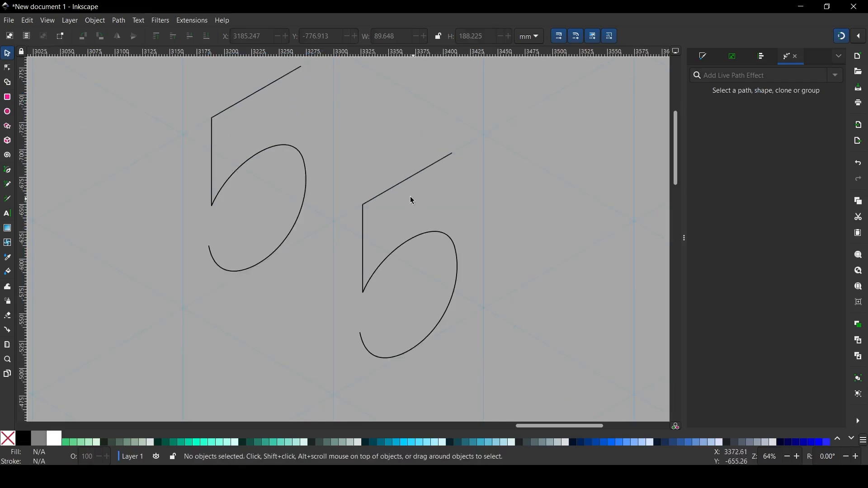
{"action": "left_click", "coordinate": [434, 164]}
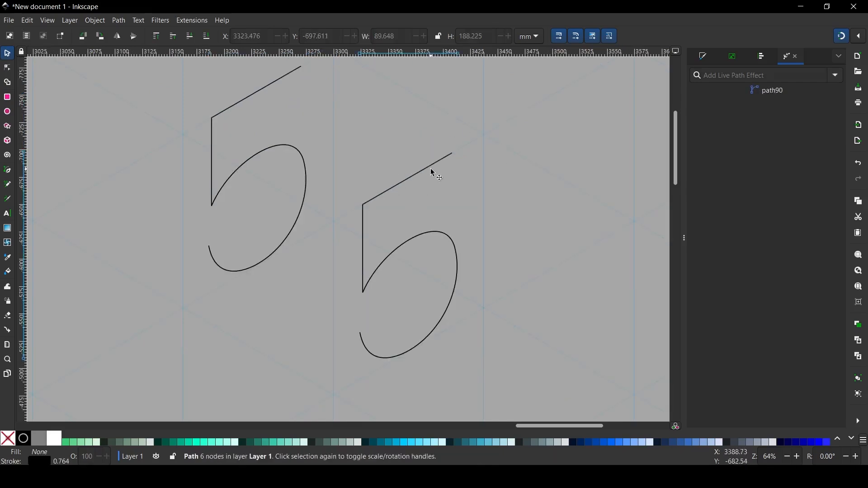
{"action": "key", "text": "ctrl+d"}
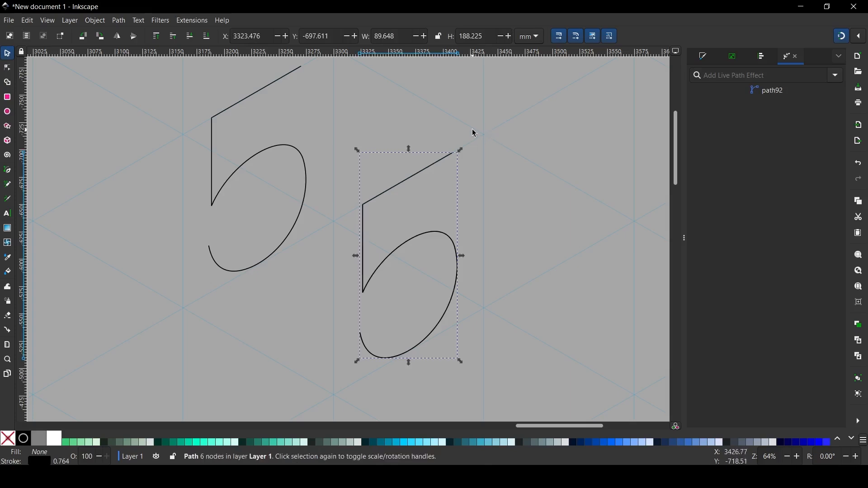
{"action": "left_click", "coordinate": [281, 442], "text": "shift"}
Delete the teal copy's lower nodes so only the slanted top bar of the 5 remains.
{"action": "key", "text": "n"}
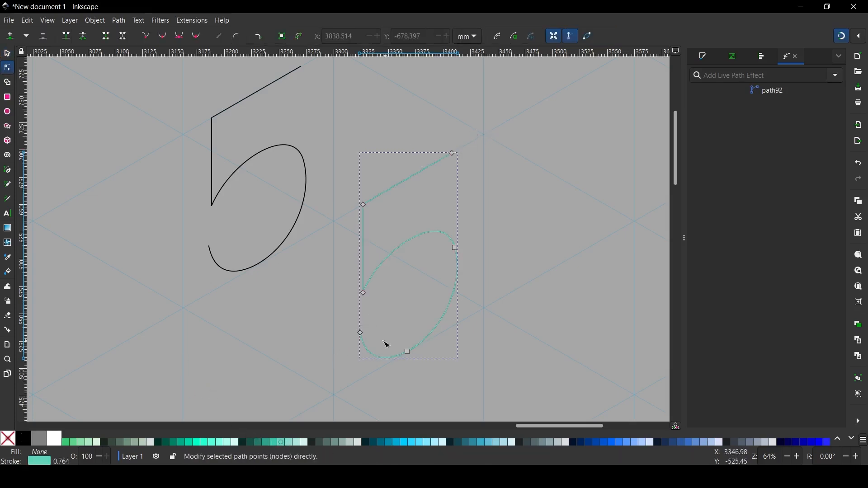
{"action": "scroll", "coordinate": [336, 257], "scroll_direction": "down", "scroll_amount": 2}
{"action": "left_click_drag", "start_coordinate": [333, 199], "coordinate": [535, 367]}
{"action": "key", "text": "Delete"}
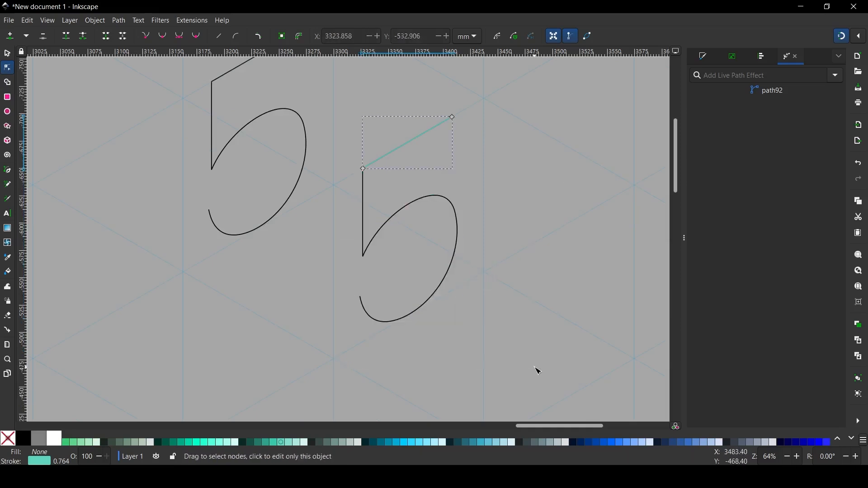
Duplicate the lower-right black 5 in place again and give this copy a blue stroke.
{"action": "left_click", "coordinate": [8, 55]}
{"action": "left_click", "coordinate": [395, 220]}
{"action": "left_click", "coordinate": [392, 216]}
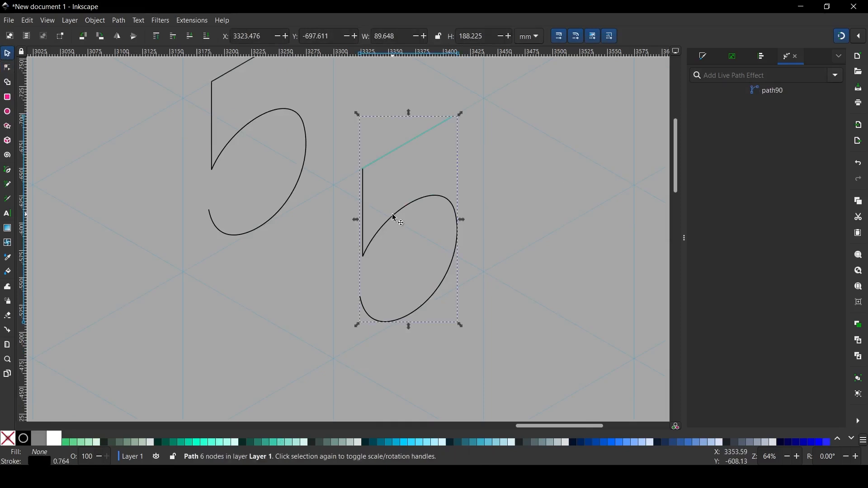
{"action": "key", "text": "ctrl+d"}
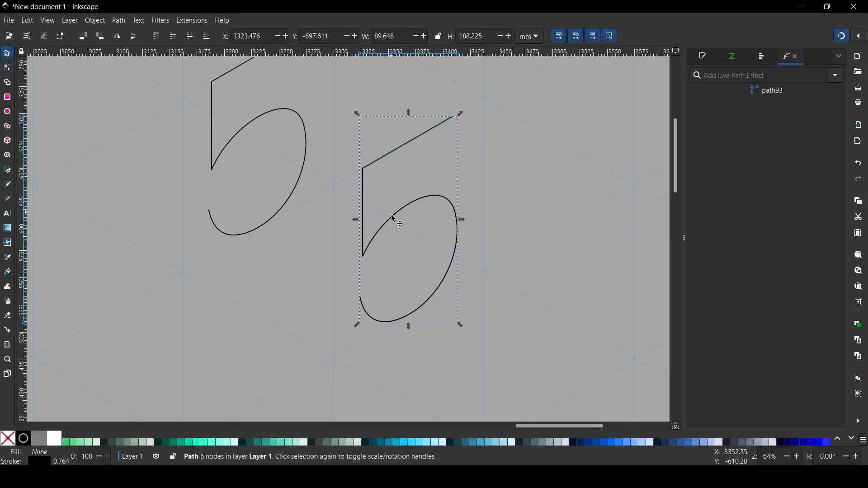
{"action": "left_click", "coordinate": [277, 409]}
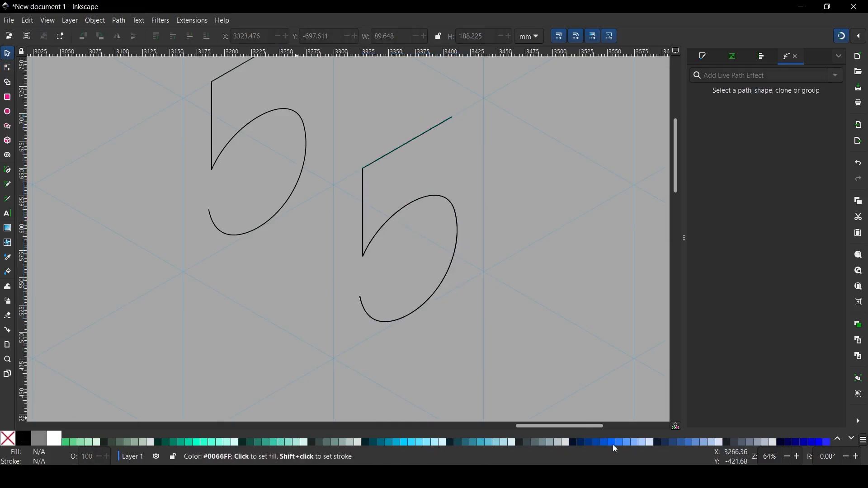
{"action": "key", "text": "shift"}
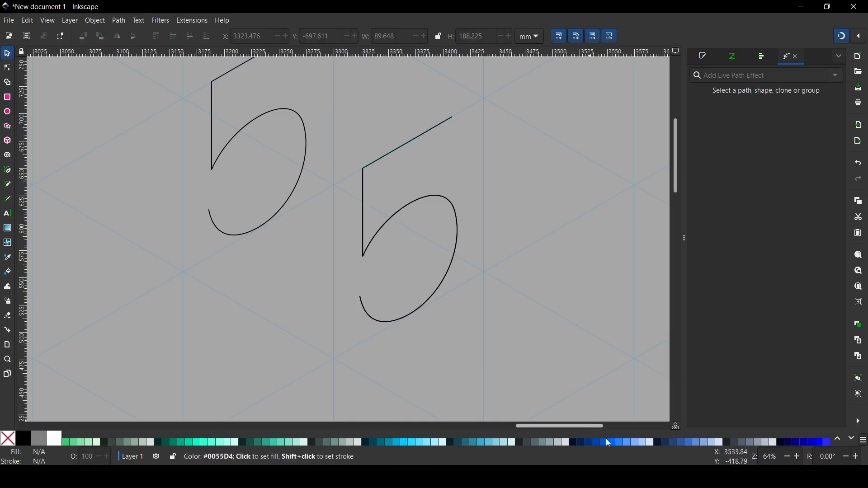
{"action": "left_click", "coordinate": [427, 193]}
{"action": "left_click", "coordinate": [619, 442], "text": "shift"}
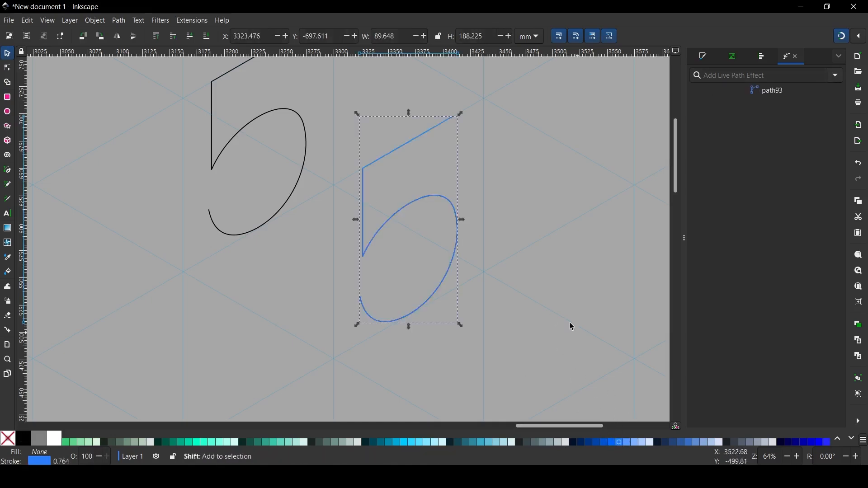
Delete the blue copy's top-bar and bowl nodes so only the vertical segment of the 5 remains.
{"action": "key", "text": "n"}
{"action": "left_click_drag", "start_coordinate": [481, 100], "coordinate": [351, 181]}
{"action": "left_click", "coordinate": [494, 87]}
{"action": "mouse_move", "coordinate": [493, 87]}
{"action": "left_mouse_down"}
{"action": "mouse_move", "coordinate": [462, 144]}
{"action": "mouse_move", "coordinate": [434, 140]}
{"action": "left_mouse_up"}
{"action": "key", "text": "Delete"}
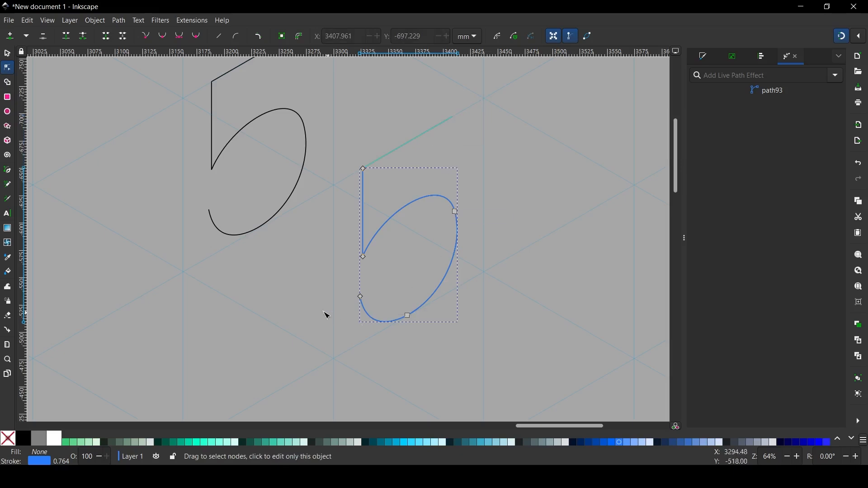
{"action": "left_click_drag", "start_coordinate": [324, 312], "coordinate": [463, 361]}
{"action": "key", "text": "Delete"}
{"action": "left_click_drag", "start_coordinate": [477, 176], "coordinate": [447, 251]}
{"action": "key", "text": "Delete"}
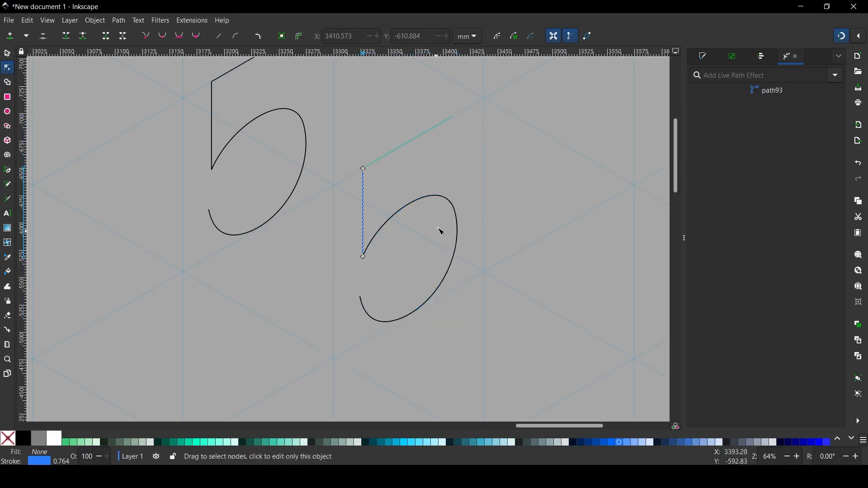
Duplicate the lower-right black 5 in place and give the copy an orange-brown stroke.
{"action": "left_click", "coordinate": [7, 54]}
{"action": "left_click", "coordinate": [449, 197], "text": "shift"}
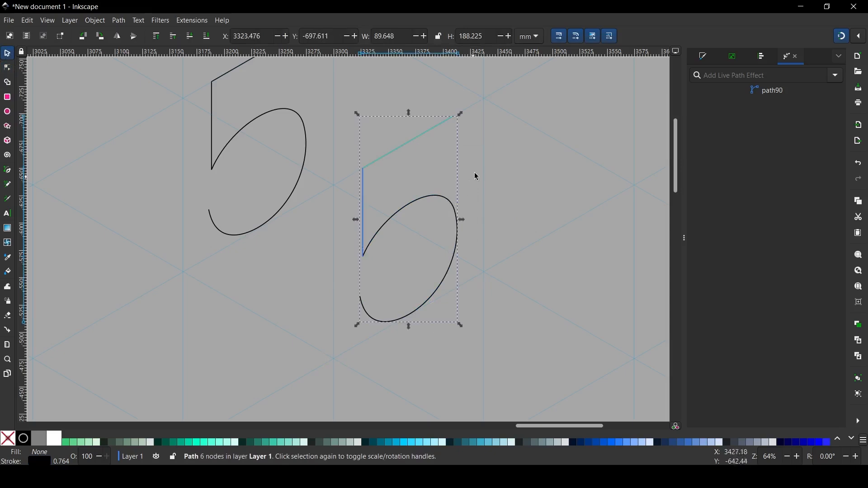
{"action": "key", "text": "ctrl+k"}
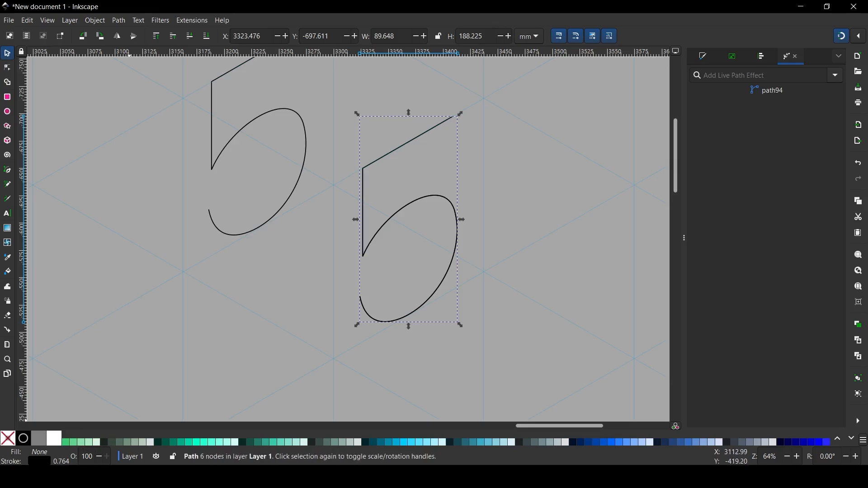
{"action": "left_click", "coordinate": [842, 439]}
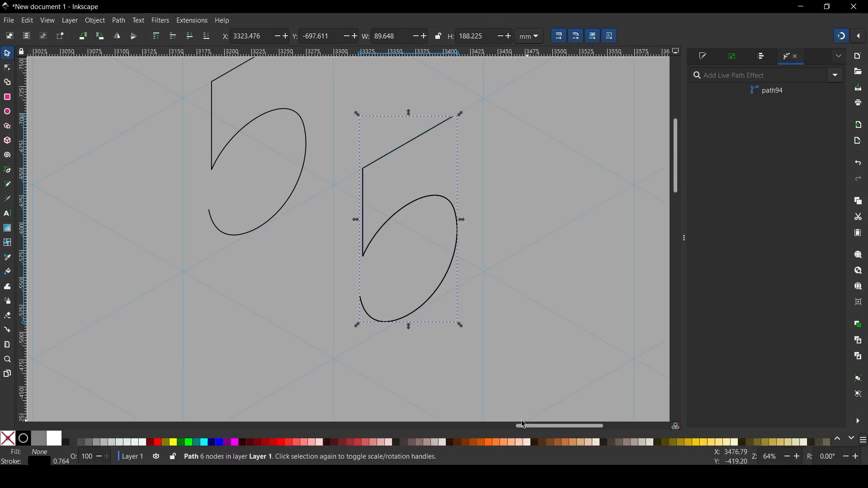
{"action": "left_click", "coordinate": [565, 441], "text": "shift"}
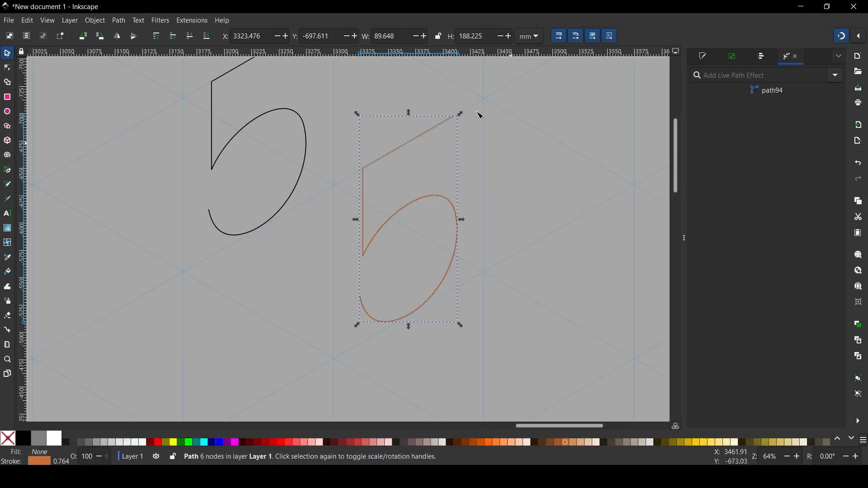
Delete the orange-brown copy's top-bar, vertical and lower-bowl nodes so only the upper curve of the bowl remains.
{"action": "key", "text": "n"}
{"action": "left_click_drag", "start_coordinate": [479, 100], "coordinate": [437, 139]}
{"action": "key", "text": "Delete"}
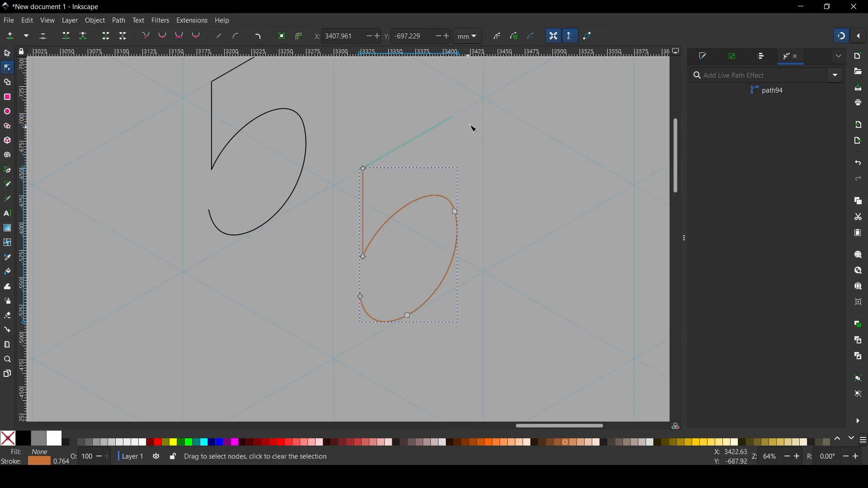
{"action": "left_click_drag", "start_coordinate": [346, 150], "coordinate": [381, 183]}
{"action": "key", "text": "Delete"}
{"action": "left_click_drag", "start_coordinate": [329, 290], "coordinate": [480, 361]}
{"action": "key", "text": "Delete"}
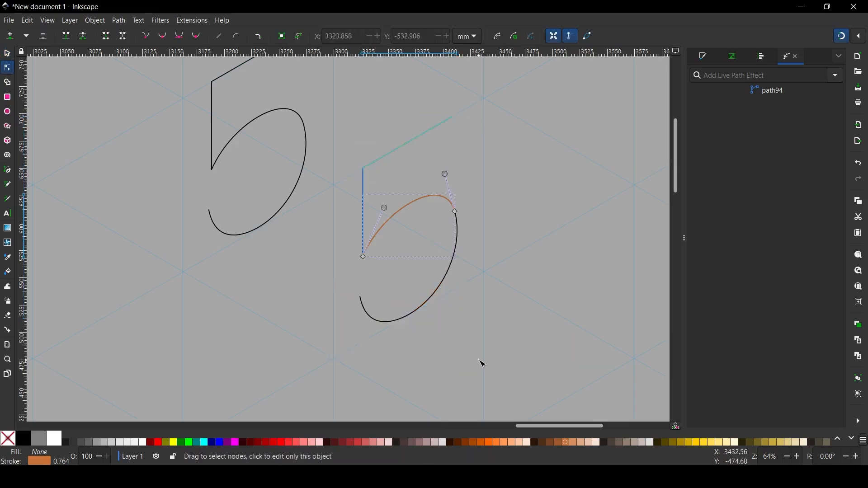
Duplicate the lower-right black 5 in place once more and give this copy a red stroke.
{"action": "left_click", "coordinate": [7, 54]}
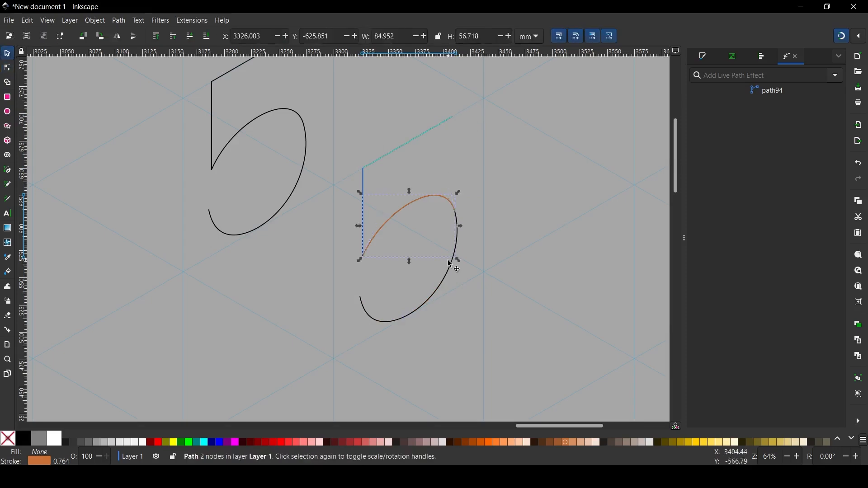
{"action": "left_click", "coordinate": [447, 271]}
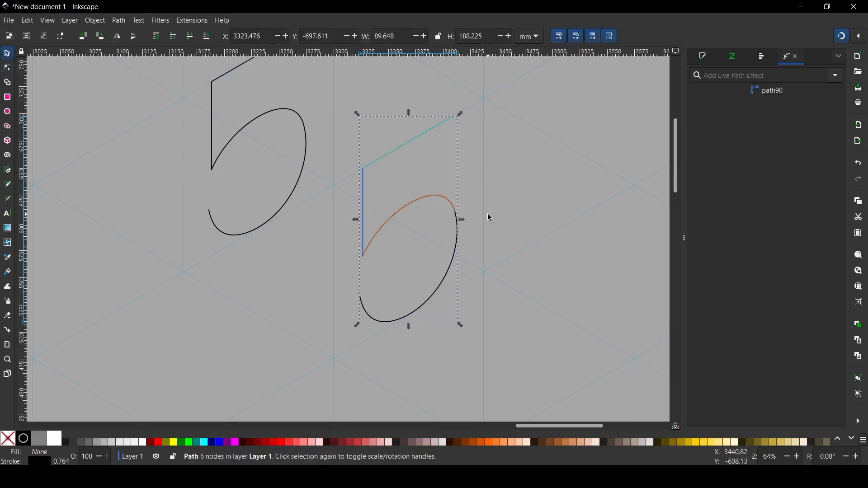
{"action": "key", "text": "ctrl+d"}
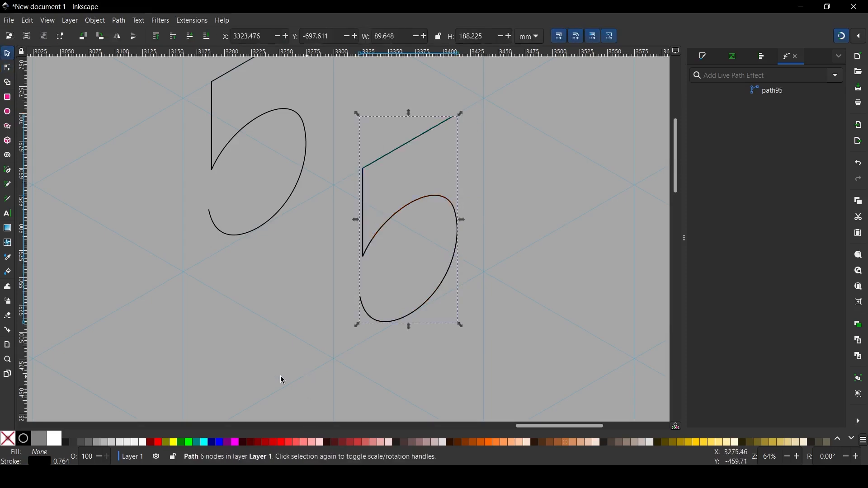
{"action": "left_click", "coordinate": [289, 442], "text": "shift"}
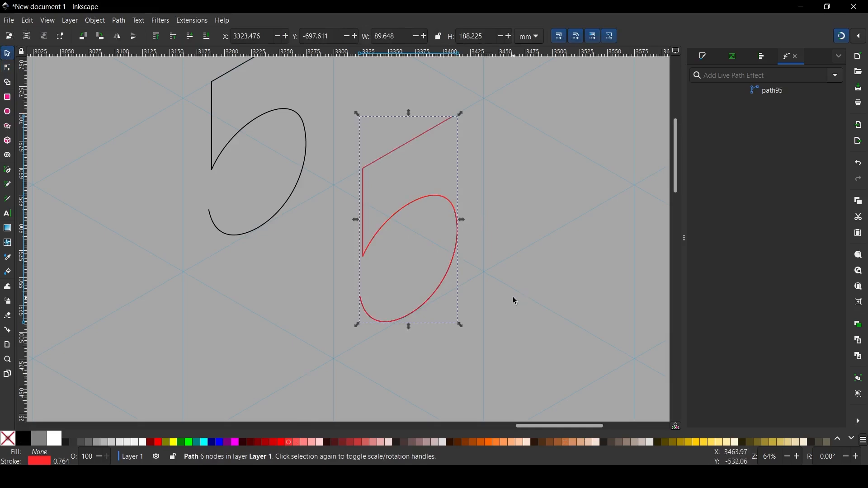
Delete the red copy's top-bar, vertical and upper-curve nodes so only the lower part of the bowl remains.
{"action": "key", "text": "n"}
{"action": "left_click_drag", "start_coordinate": [478, 107], "coordinate": [338, 181]}
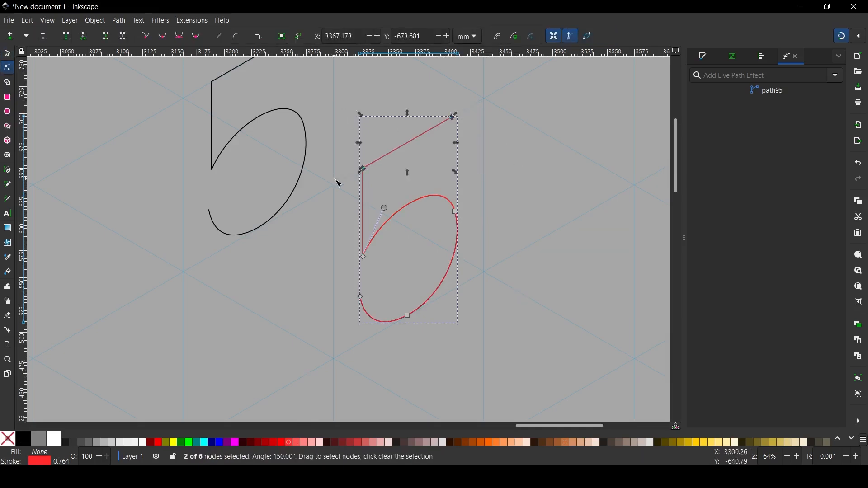
{"action": "key", "text": "Delete"}
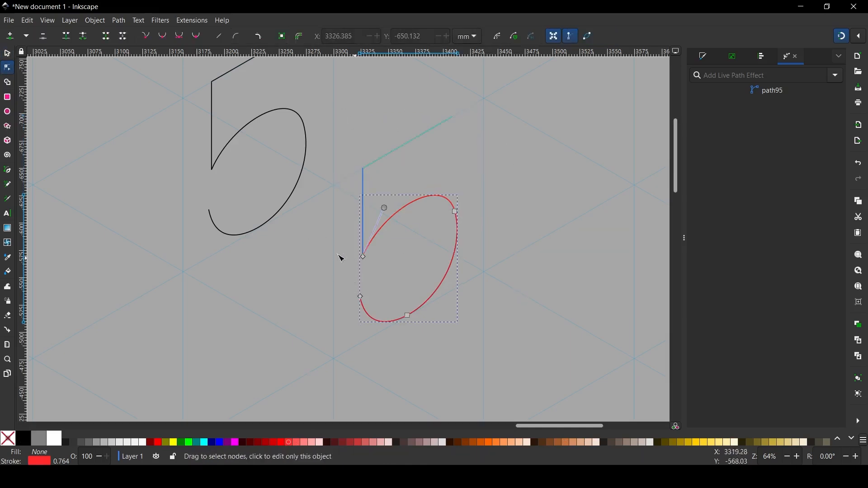
{"action": "key", "text": "Delete"}
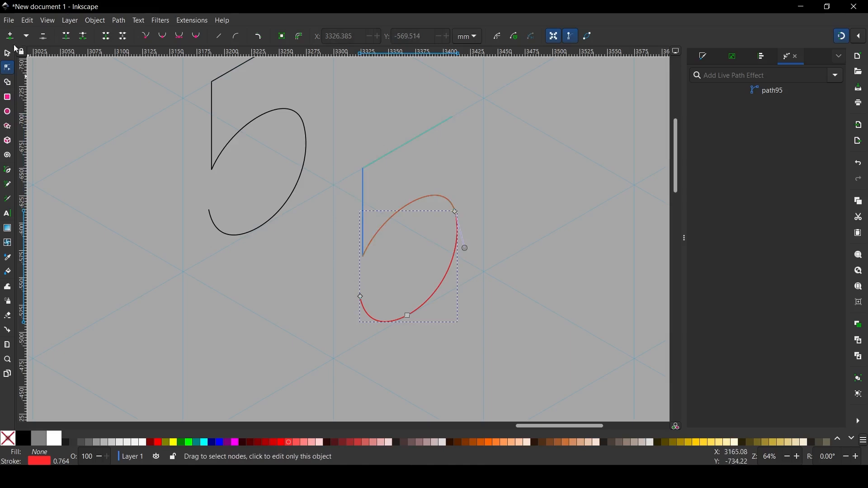
{"action": "left_click", "coordinate": [8, 53]}
{"action": "left_click", "coordinate": [514, 179]}
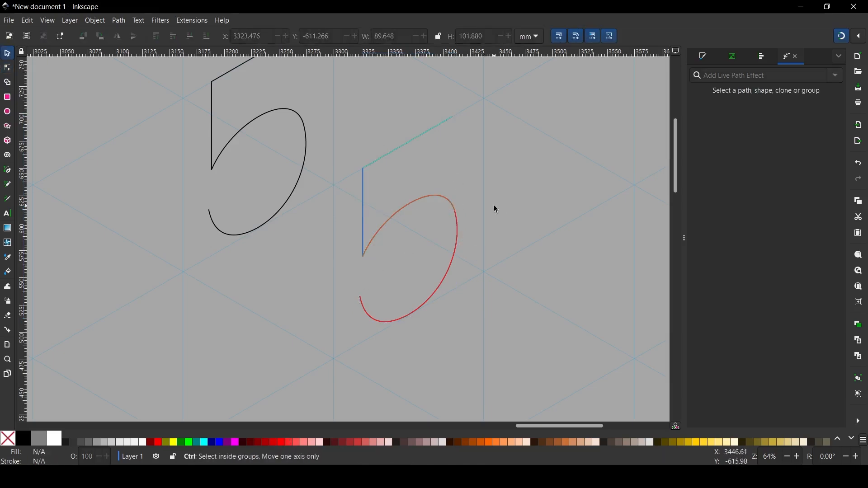
Copy the four coloured segments of the lower-right 5 and place the copies exactly over the upper-left black 5.
{"action": "scroll", "coordinate": [496, 209], "scroll_direction": "down", "scroll_amount": 1}
{"action": "scroll", "coordinate": [425, 99], "scroll_direction": "up", "scroll_amount": 1}
{"action": "scroll", "coordinate": [377, 104], "scroll_direction": "down", "scroll_amount": 1}
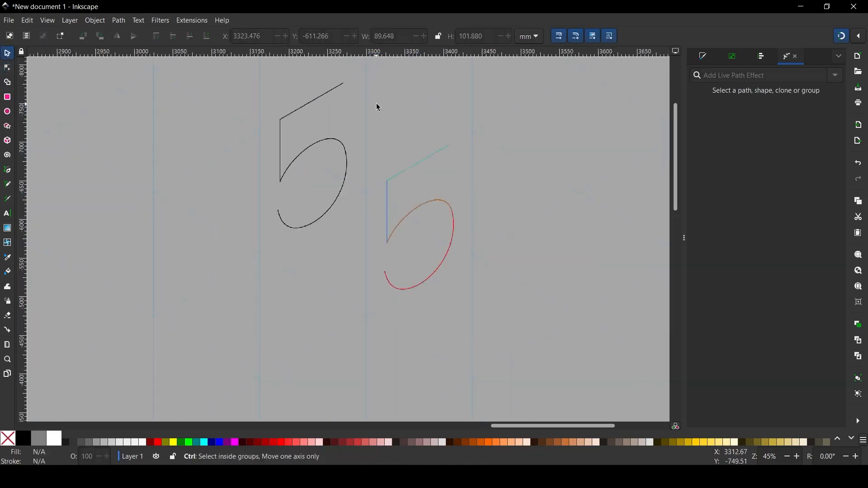
{"action": "left_click", "coordinate": [426, 163]}
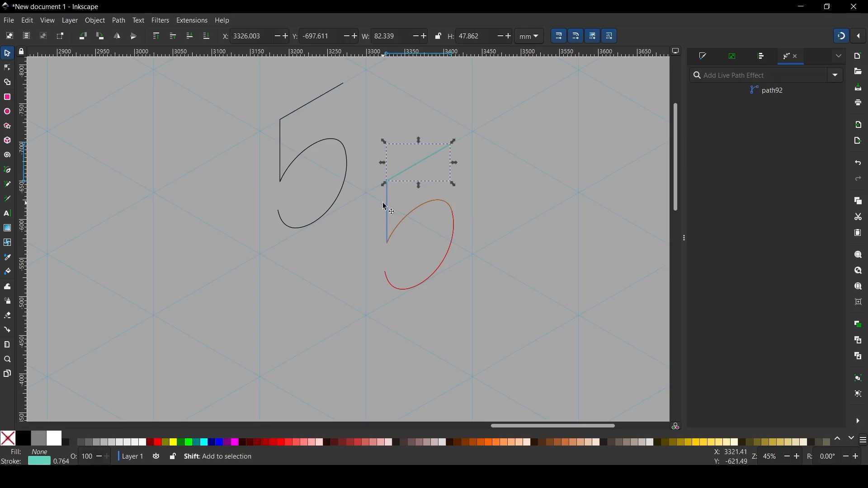
{"action": "left_click", "coordinate": [388, 206], "text": "shift"}
{"action": "left_click", "coordinate": [430, 202], "text": "shift"}
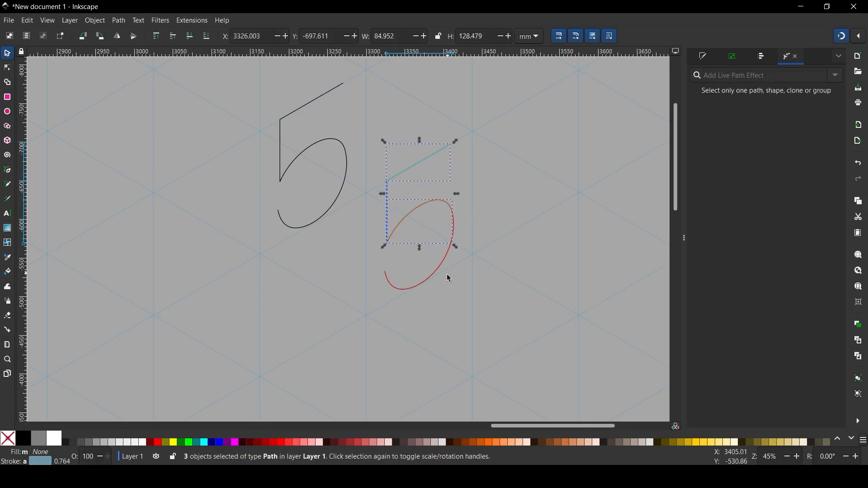
{"action": "left_click", "coordinate": [427, 285], "text": "shift"}
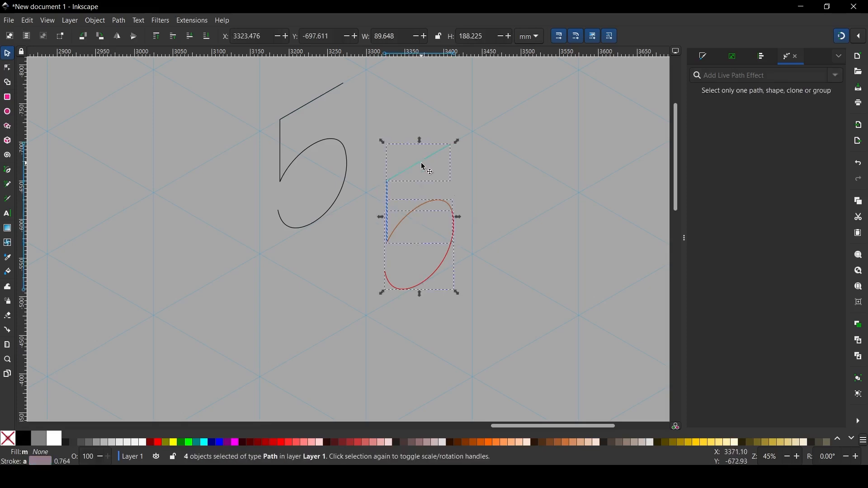
{"action": "left_click_drag", "start_coordinate": [422, 159], "coordinate": [318, 98]}
{"action": "left_click", "coordinate": [447, 136]}
{"action": "scroll", "coordinate": [438, 158], "scroll_direction": "up", "scroll_amount": 2}
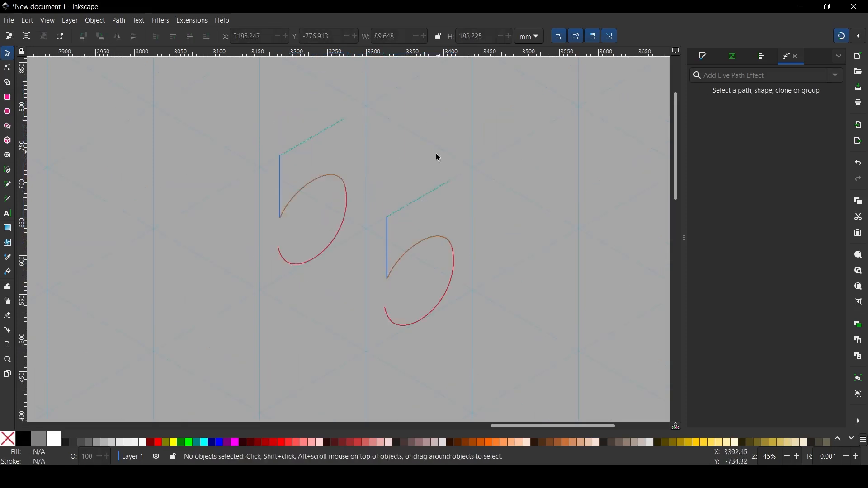
Extrude between the two teal top bars with the Follow curves mode and lines combined to a single path.
{"action": "key", "text": "ctrl"}
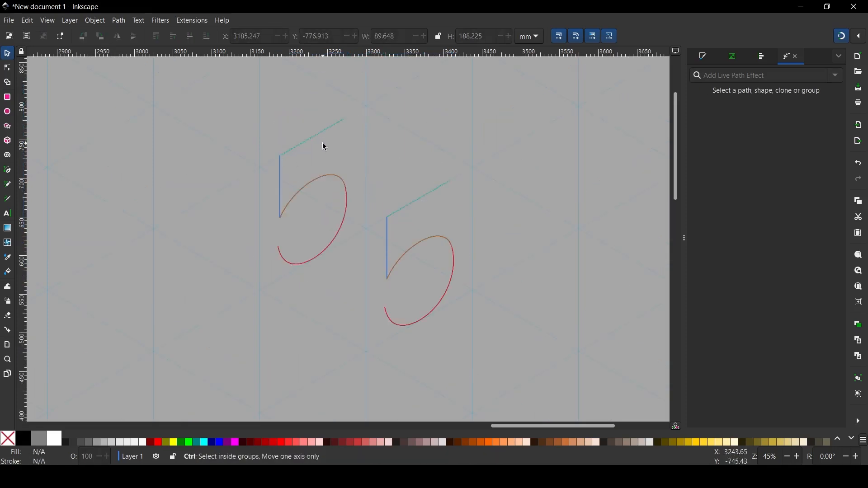
{"action": "scroll", "coordinate": [324, 147], "scroll_direction": "up", "scroll_amount": 1}
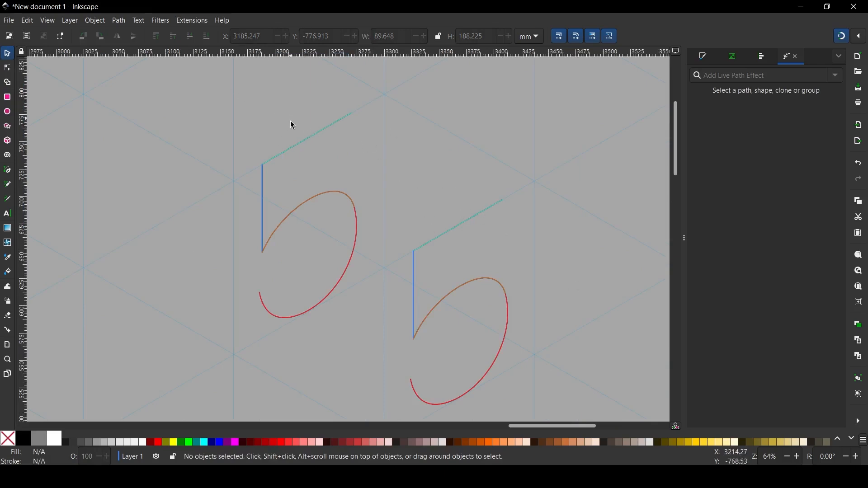
{"action": "left_click", "coordinate": [315, 139]}
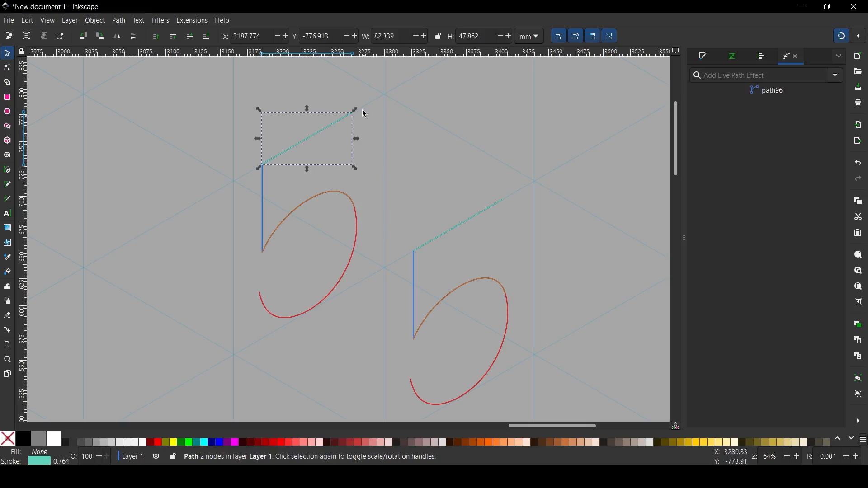
{"action": "left_click", "coordinate": [468, 225], "text": "shift"}
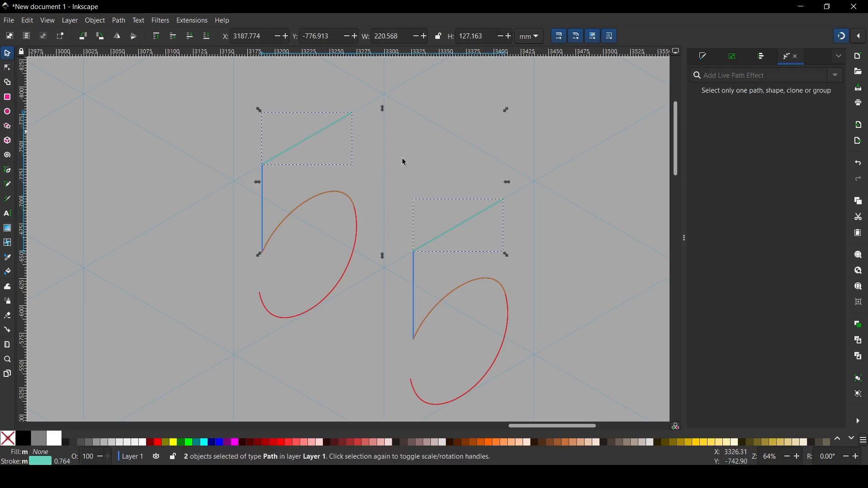
{"action": "left_click", "coordinate": [181, 21]}
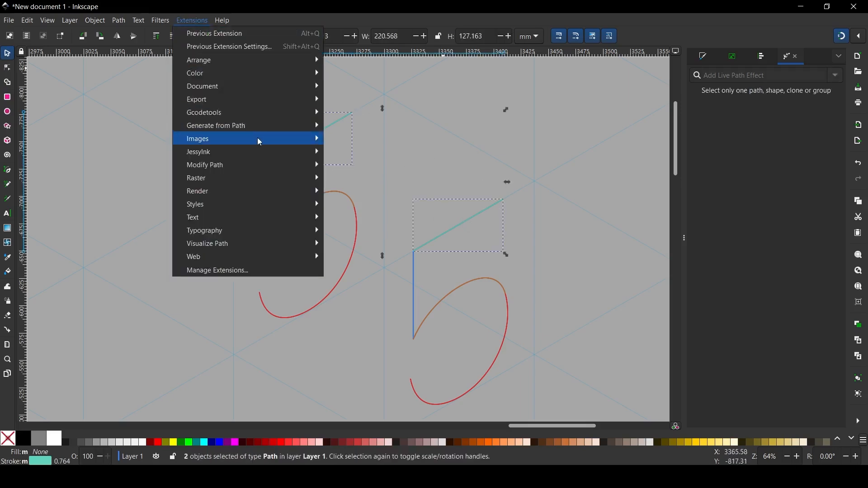
{"action": "mouse_move", "coordinate": [281, 127]}
{"action": "left_click", "coordinate": [392, 151]}
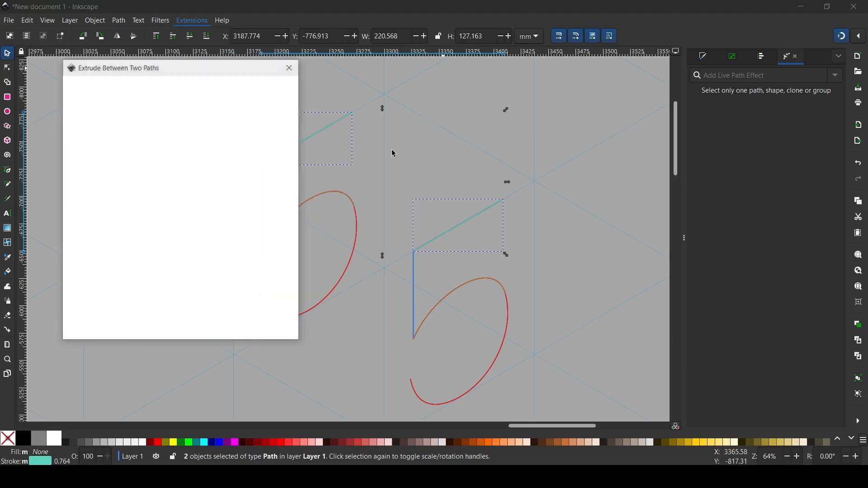
{"action": "left_click_drag", "start_coordinate": [189, 68], "coordinate": [708, 43]}
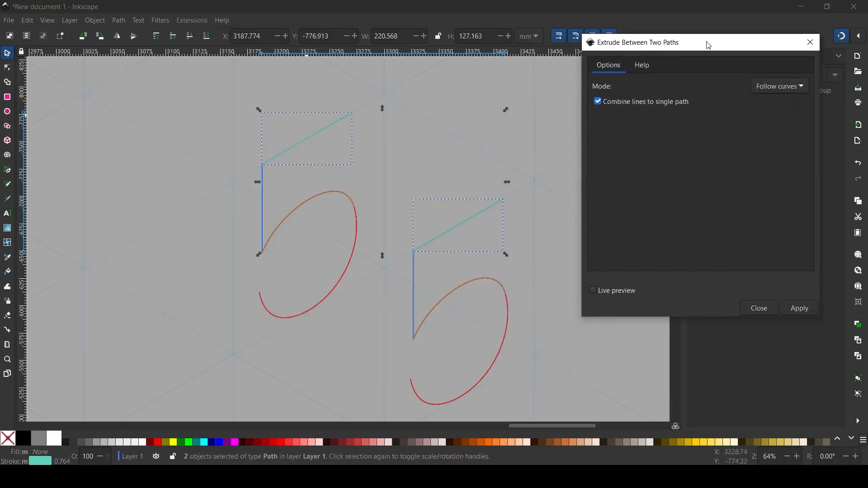
{"action": "left_click", "coordinate": [612, 291]}
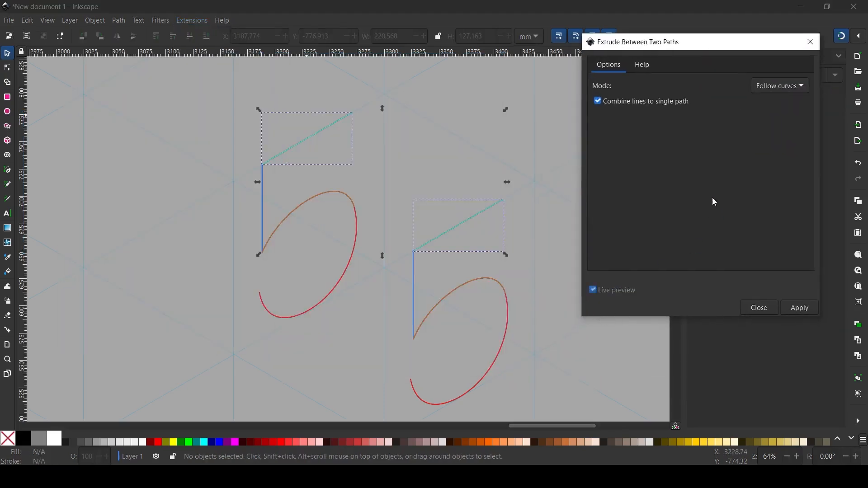
{"action": "left_click", "coordinate": [809, 307]}
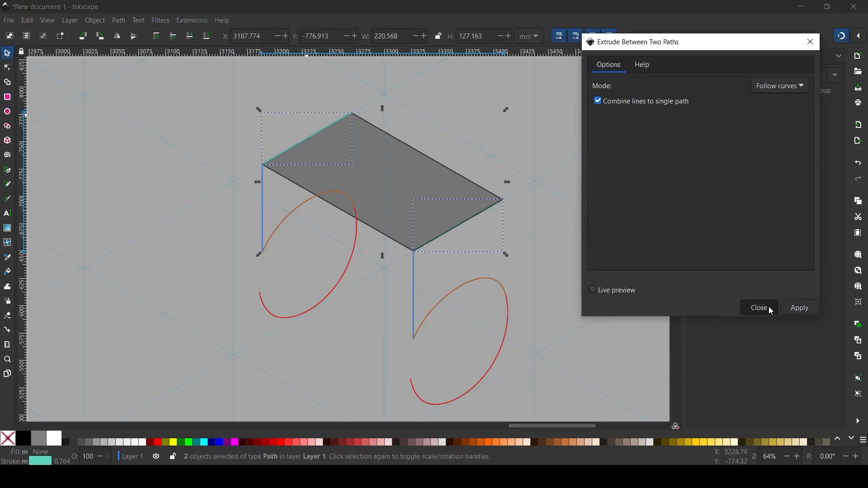
{"action": "left_click", "coordinate": [769, 307]}
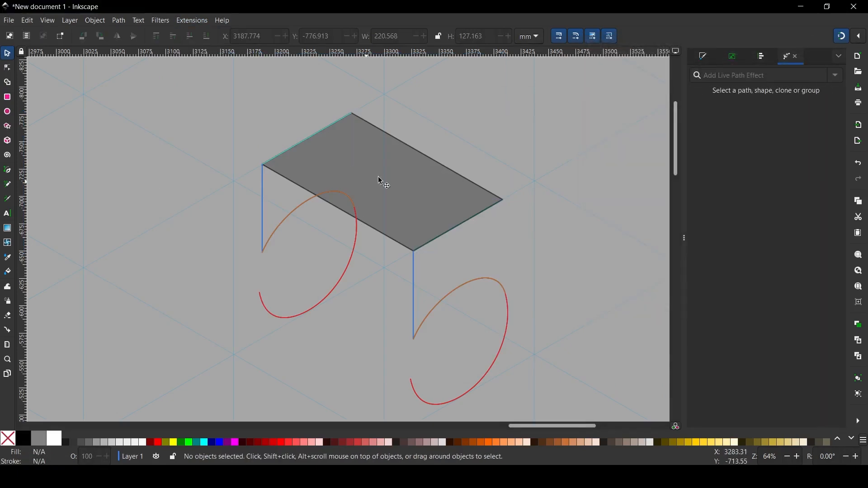
Remove the stroke from the extruded top face and fill it with tan #DEAA87.
{"action": "left_click", "coordinate": [398, 170]}
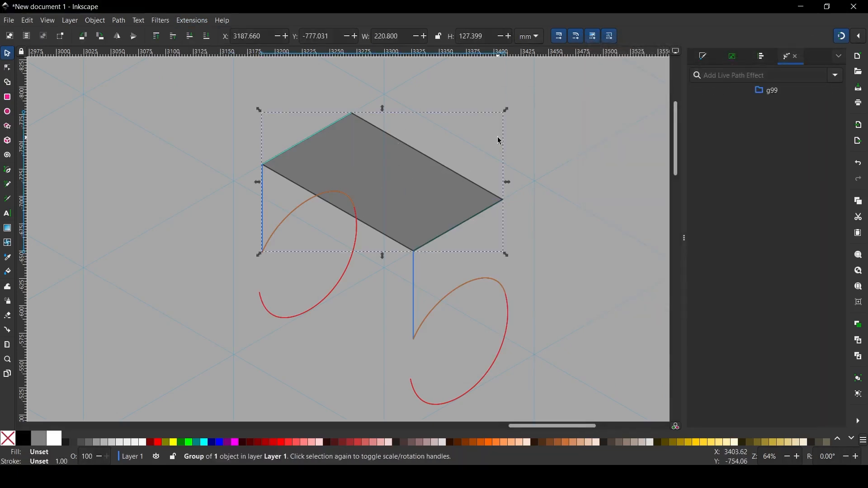
{"action": "left_click", "coordinate": [11, 438], "text": "shift"}
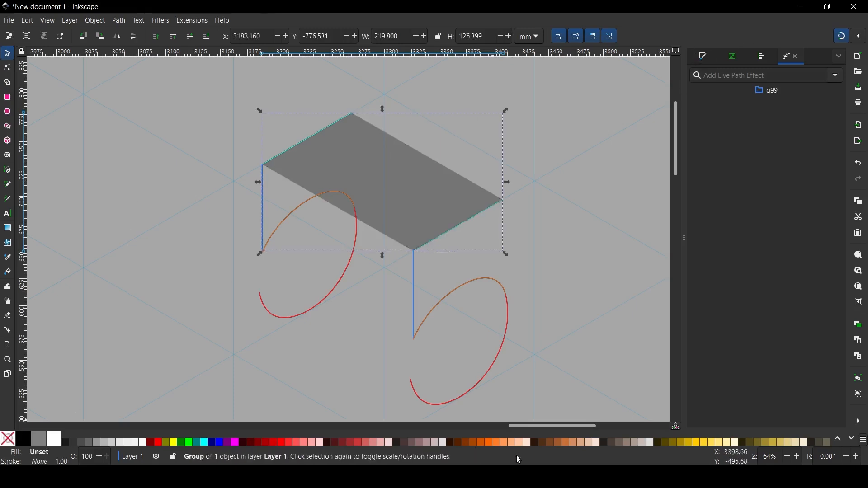
{"action": "left_click", "coordinate": [584, 442]}
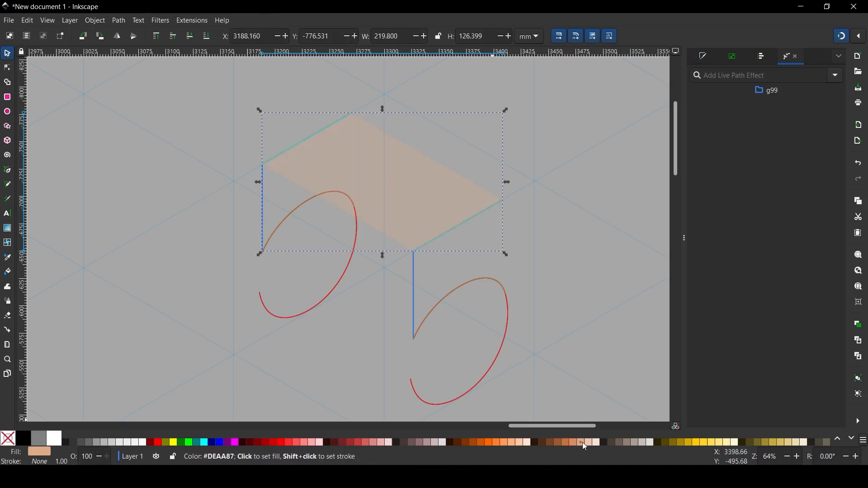
{"action": "key", "text": "Escape"}
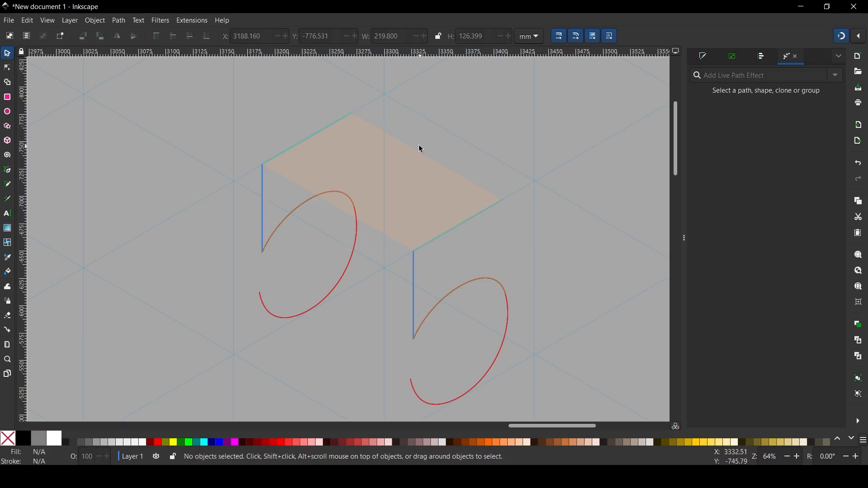
Extrude between the two blue vertical segments with the Follow curves mode and lines combined to a single path.
{"action": "left_click", "coordinate": [262, 195]}
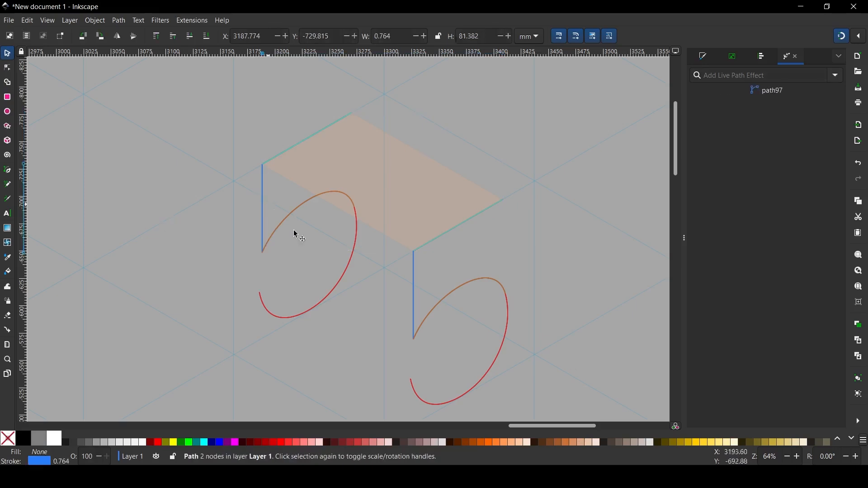
{"action": "left_click", "coordinate": [415, 282], "text": "shift"}
{"action": "left_click", "coordinate": [200, 20]}
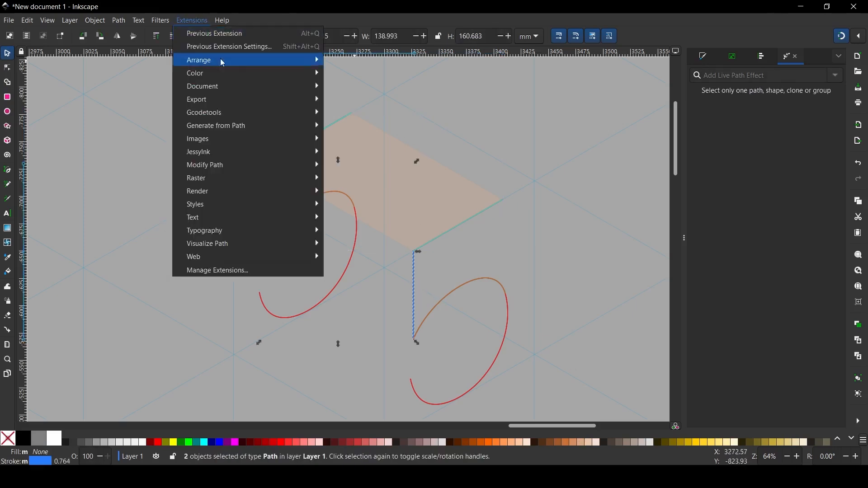
{"action": "mouse_move", "coordinate": [249, 127]}
{"action": "left_click", "coordinate": [388, 152]}
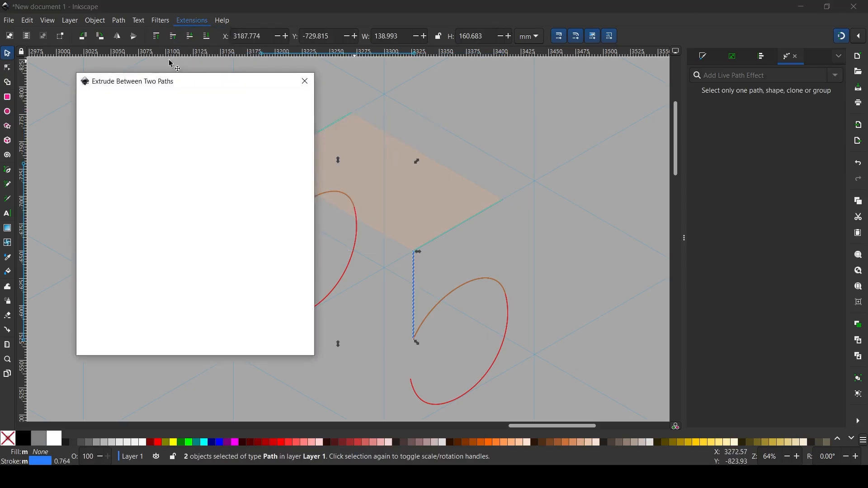
{"action": "left_click_drag", "start_coordinate": [161, 83], "coordinate": [696, 65]}
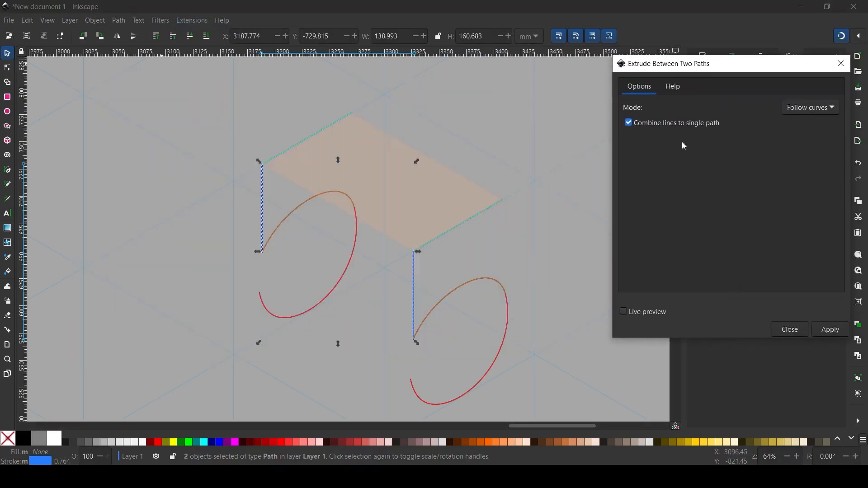
{"action": "left_click", "coordinate": [646, 316]}
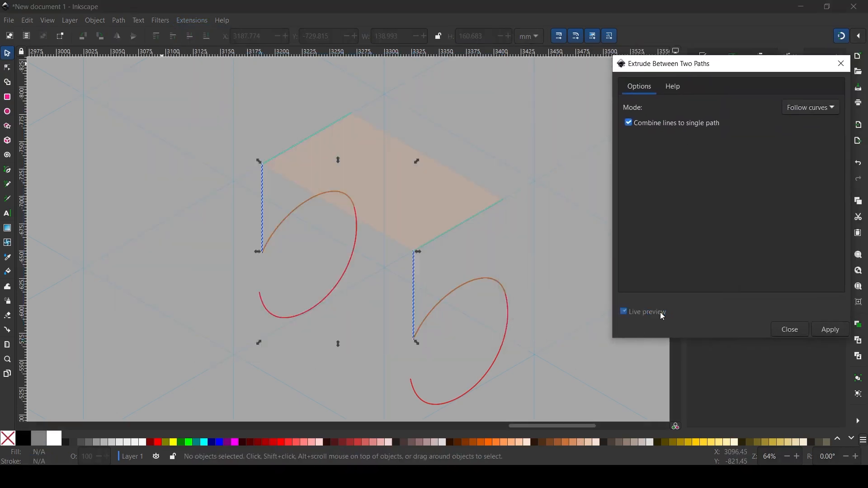
{"action": "left_click", "coordinate": [808, 332]}
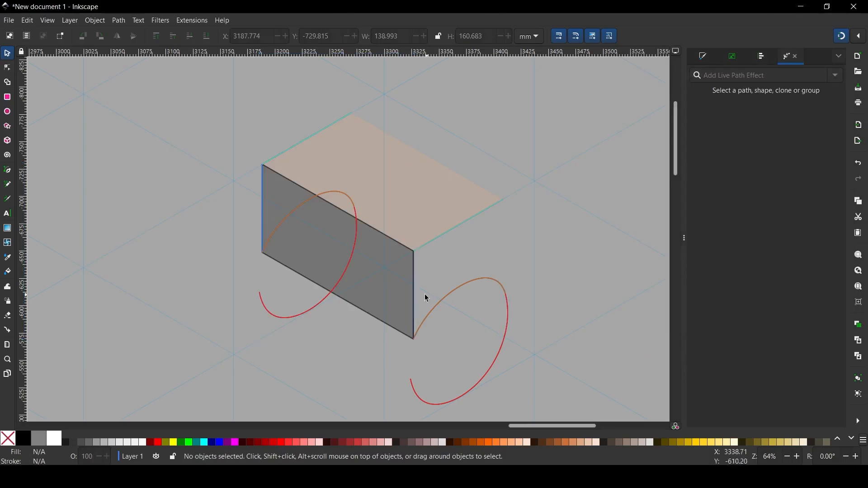
Remove the stroke from the extruded vertical face and fill it with cream #E9DDAF.
{"action": "left_click", "coordinate": [7, 438], "text": "shift"}
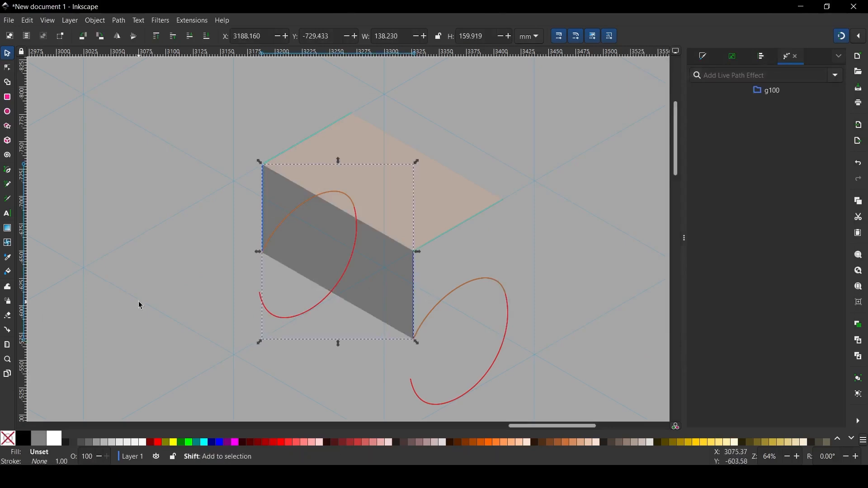
{"action": "left_click", "coordinate": [798, 443]}
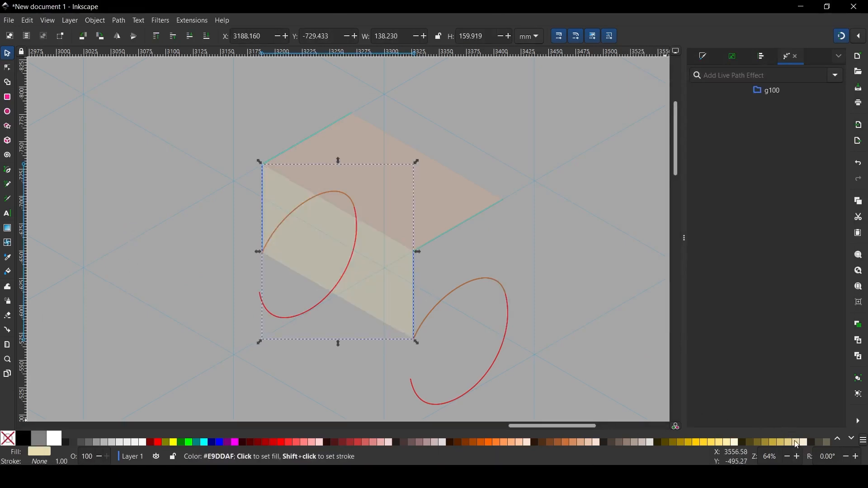
{"action": "left_click", "coordinate": [144, 182]}
{"action": "left_click", "coordinate": [346, 268]}
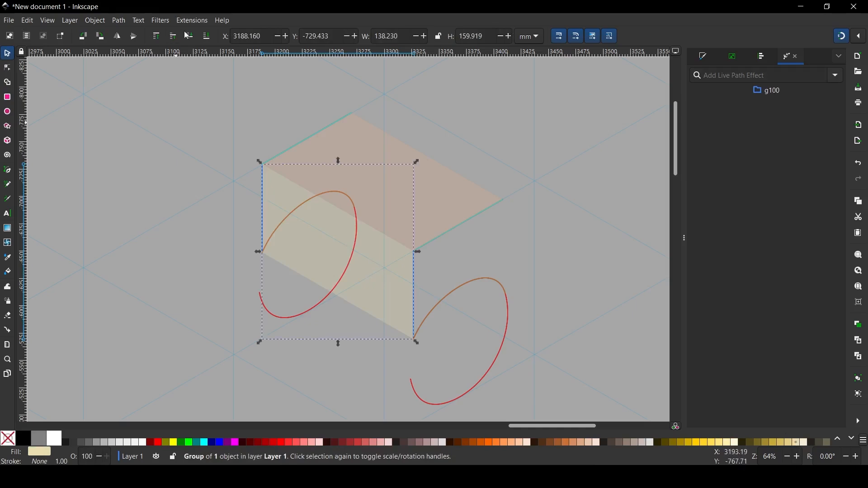
{"action": "left_click", "coordinate": [419, 385]}
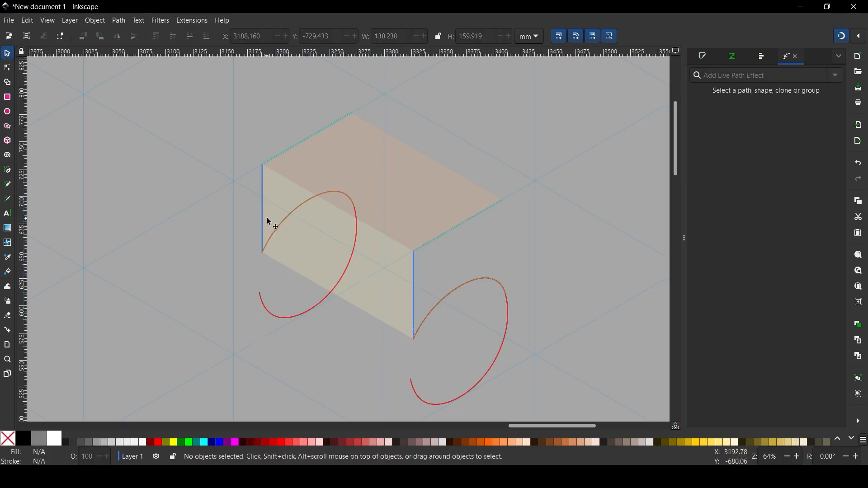
Extrude between the two orange upper curves with the Follow curves mode and lines combined to a single path.
{"action": "left_click", "coordinate": [298, 227]}
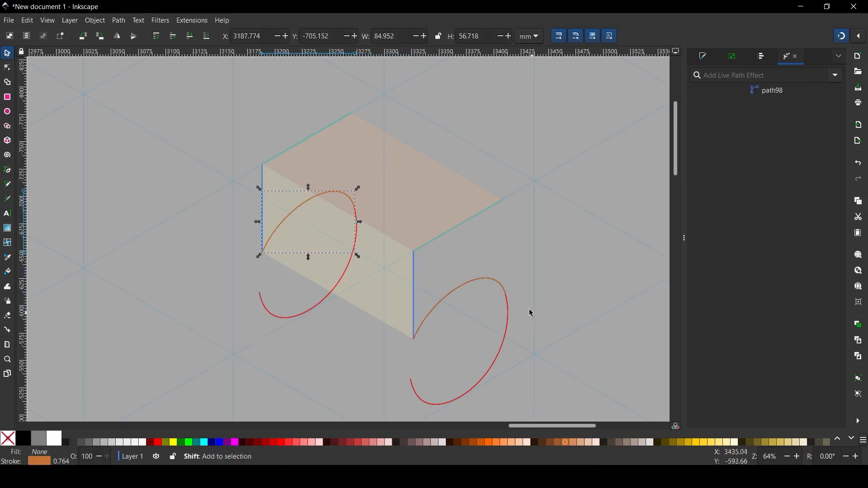
{"action": "left_click", "coordinate": [460, 283], "text": "shift"}
{"action": "left_click", "coordinate": [196, 21]}
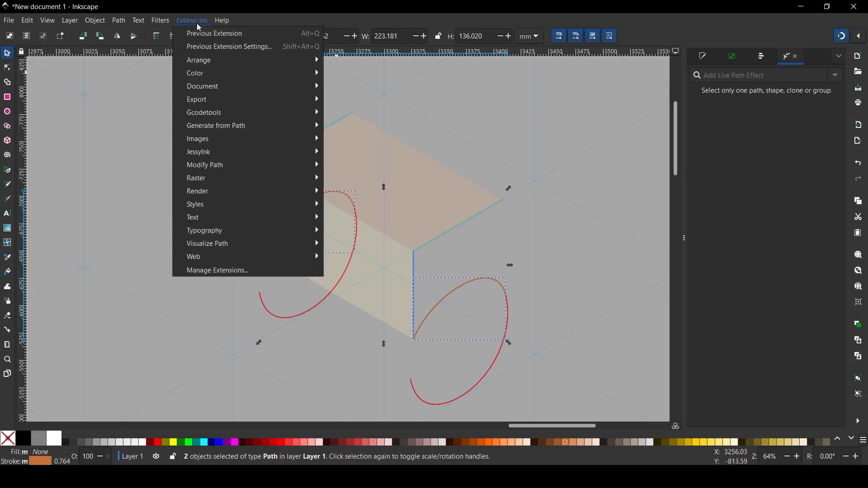
{"action": "mouse_move", "coordinate": [272, 122]}
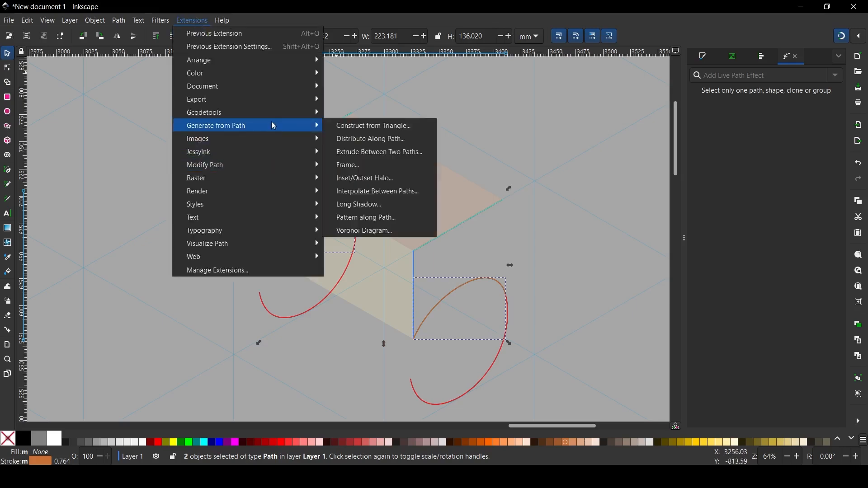
{"action": "left_click", "coordinate": [383, 152]}
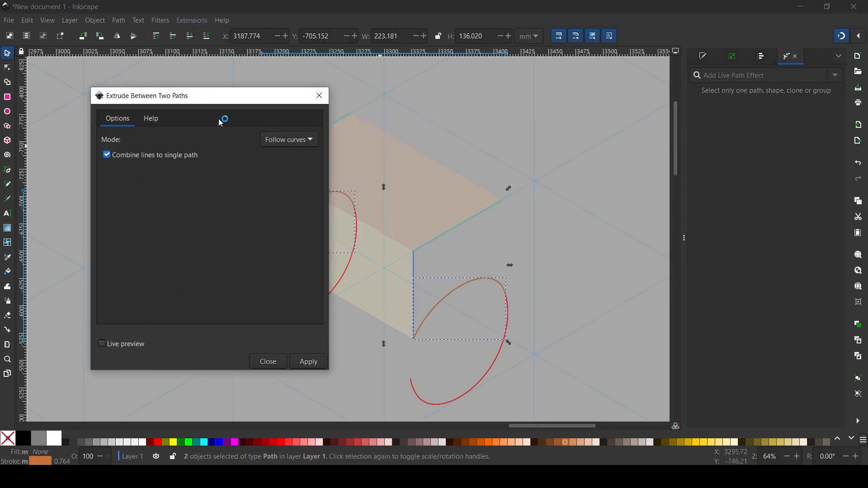
{"action": "mouse_move", "coordinate": [216, 99]}
{"action": "left_mouse_down"}
{"action": "mouse_move", "coordinate": [755, 55]}
{"action": "mouse_move", "coordinate": [727, 53]}
{"action": "left_mouse_up"}
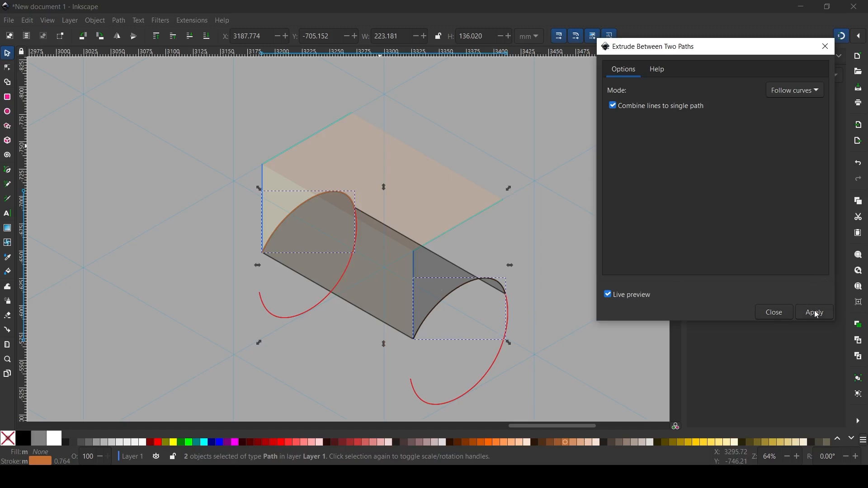
{"action": "left_click", "coordinate": [786, 318]}
{"action": "scroll", "coordinate": [416, 258], "scroll_direction": "down", "scroll_amount": 1}
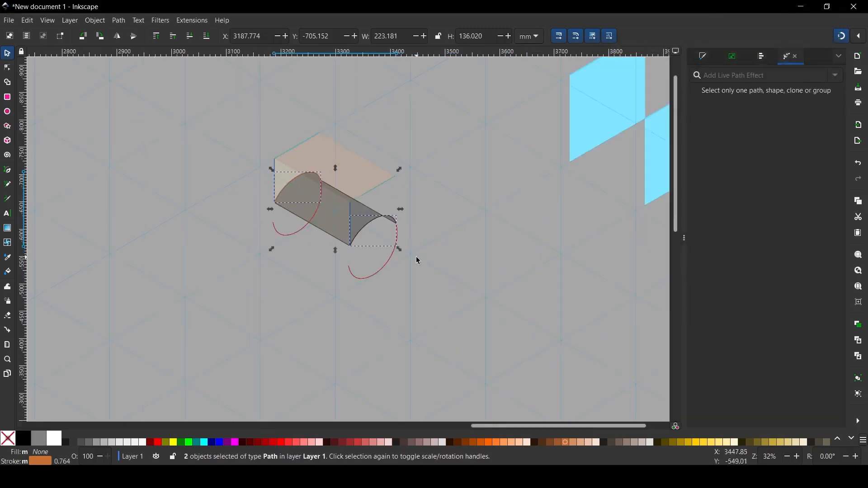
{"action": "scroll", "coordinate": [380, 211], "scroll_direction": "up", "scroll_amount": 1}
Remove the stroke from the extruded curved face and select its path for node editing.
{"action": "key", "text": "Escape"}
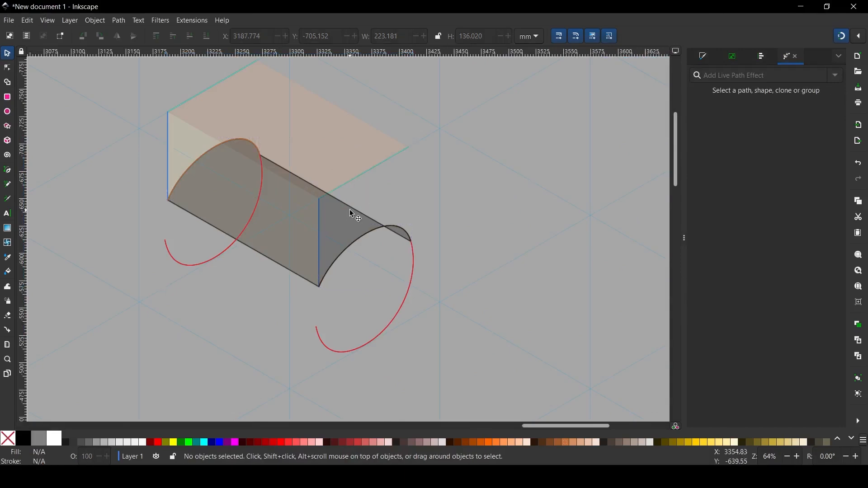
{"action": "left_click", "coordinate": [349, 217]}
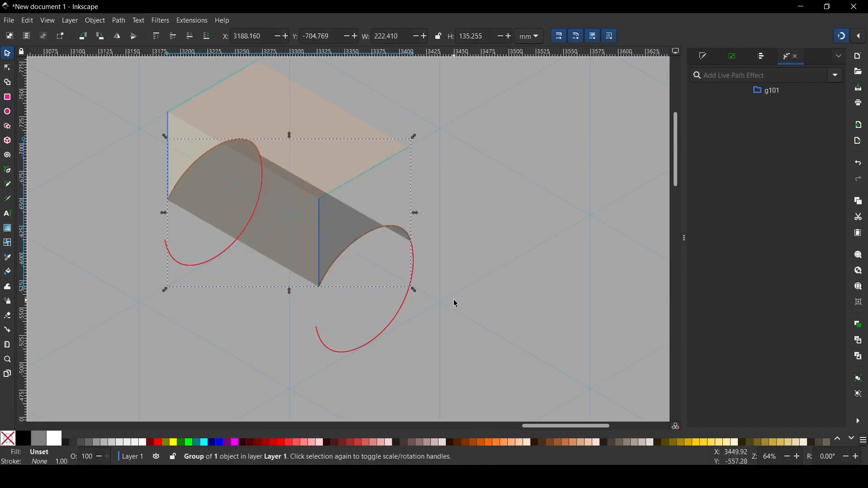
{"action": "scroll", "coordinate": [406, 233], "scroll_direction": "up", "scroll_amount": 5}
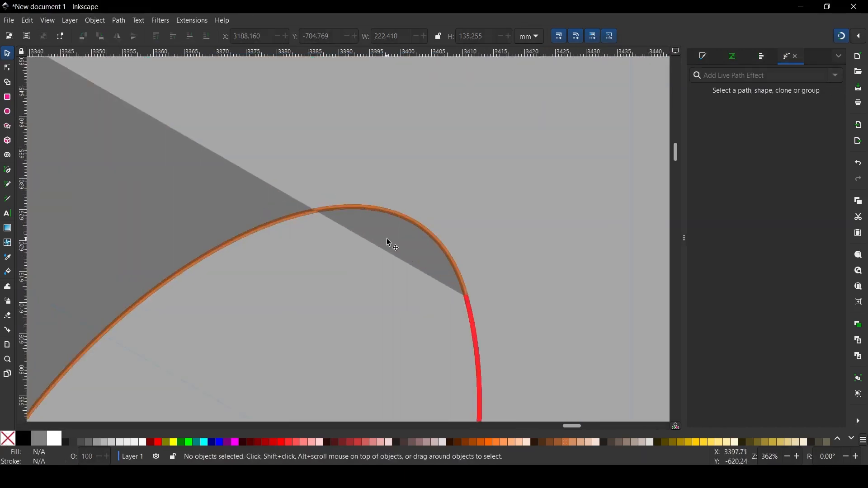
{"action": "scroll", "coordinate": [393, 190], "scroll_direction": "up", "scroll_amount": 1}
{"action": "key", "text": "n"}
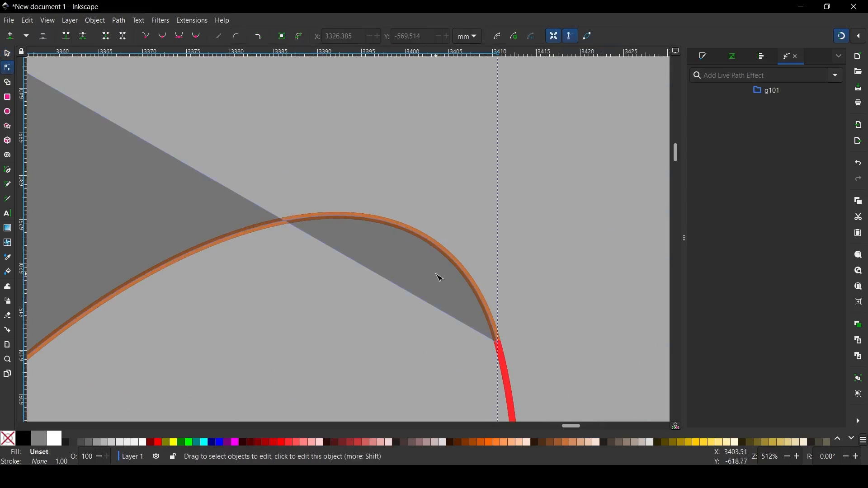
{"action": "left_click", "coordinate": [439, 302]}
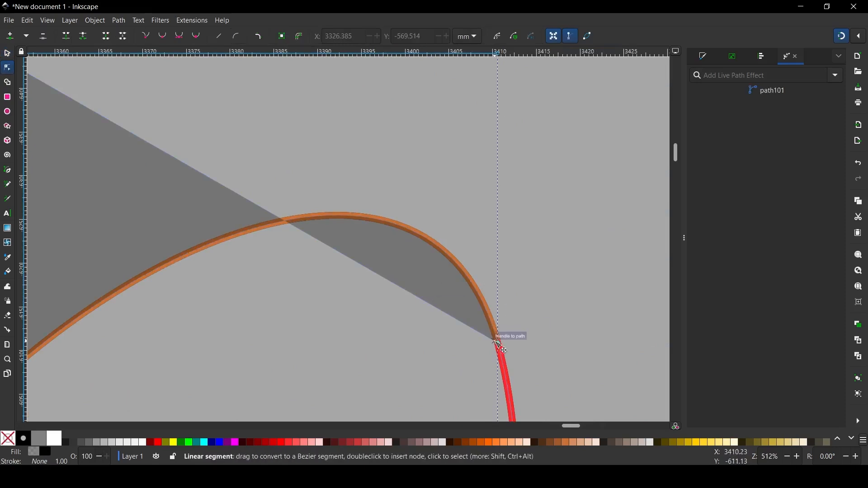
Try to reshape the curved face's front end by moving its corner node and bending its straight edge.
{"action": "left_click_drag", "start_coordinate": [500, 339], "coordinate": [356, 241]}
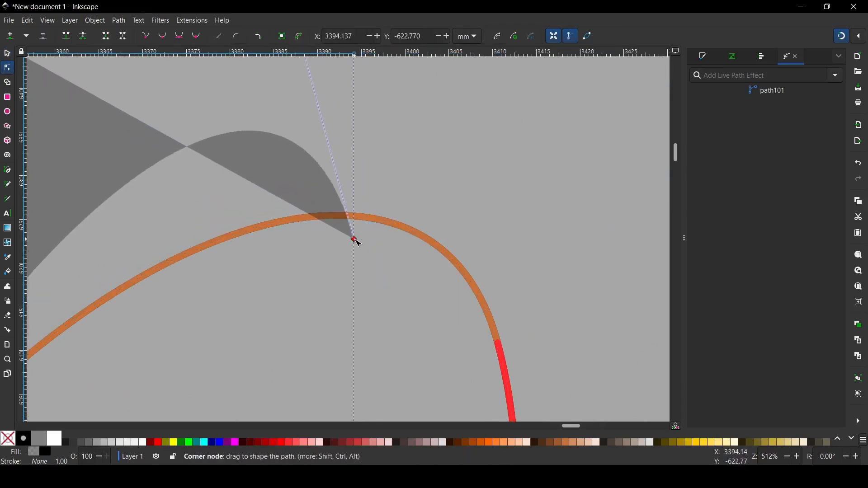
{"action": "key", "text": "ctrl+z"}
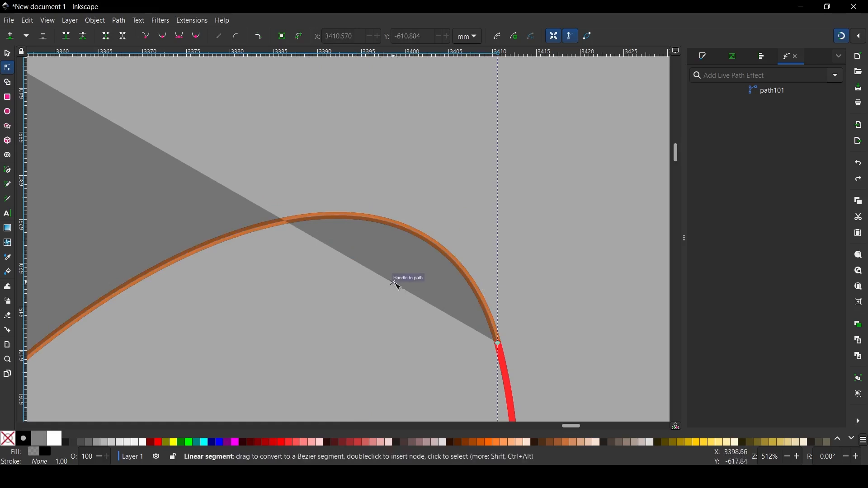
{"action": "left_click_drag", "start_coordinate": [401, 287], "coordinate": [448, 249]}
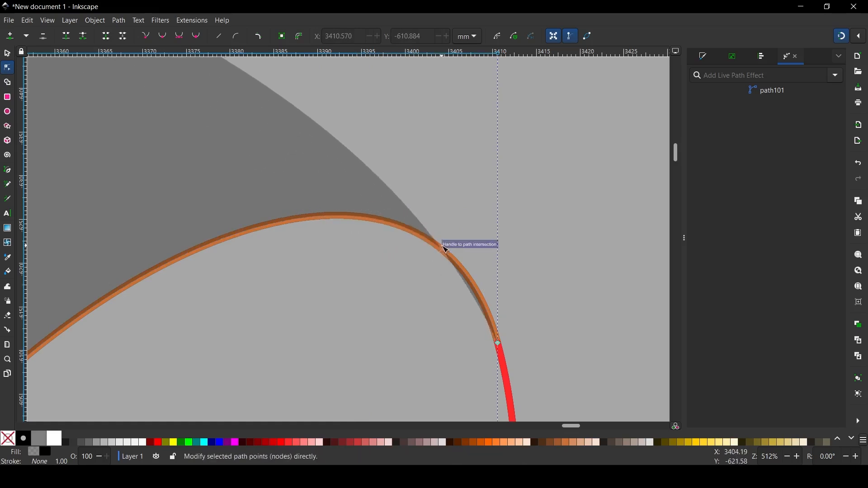
{"action": "key", "text": "ctrl+z"}
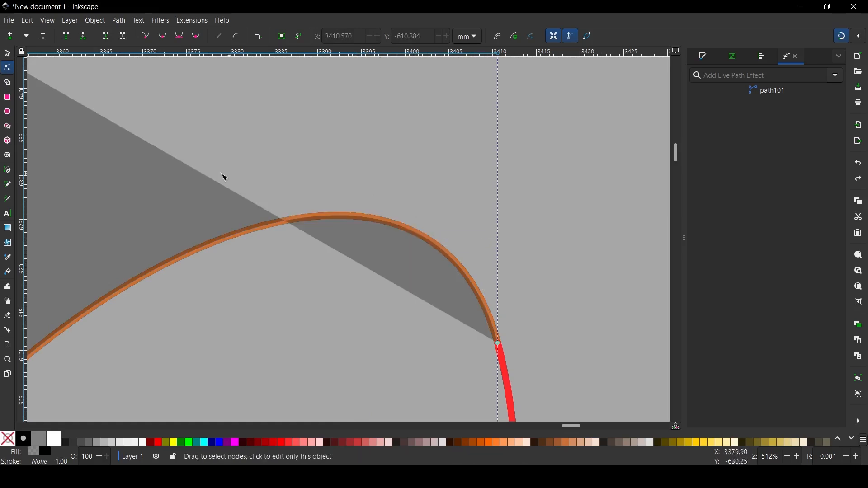
Add a node to the curved face's straight edge and move it onto the orange curve at about X 3402, Y -623.
{"action": "double_click", "coordinate": [396, 286]}
{"action": "left_click_drag", "start_coordinate": [396, 286], "coordinate": [427, 233]}
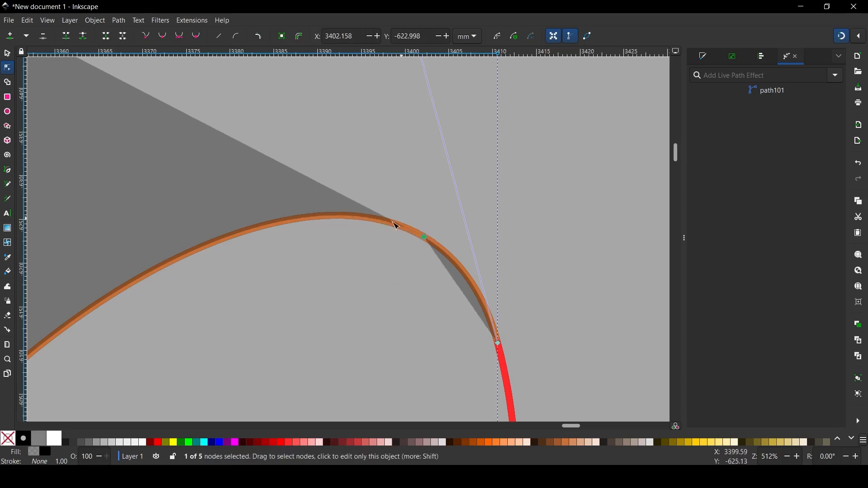
Try deleting the curved face's end node where the orange curve meets the red one, and undo the deletion.
{"action": "left_click_drag", "start_coordinate": [454, 335], "coordinate": [586, 363]}
{"action": "key", "text": "Delete"}
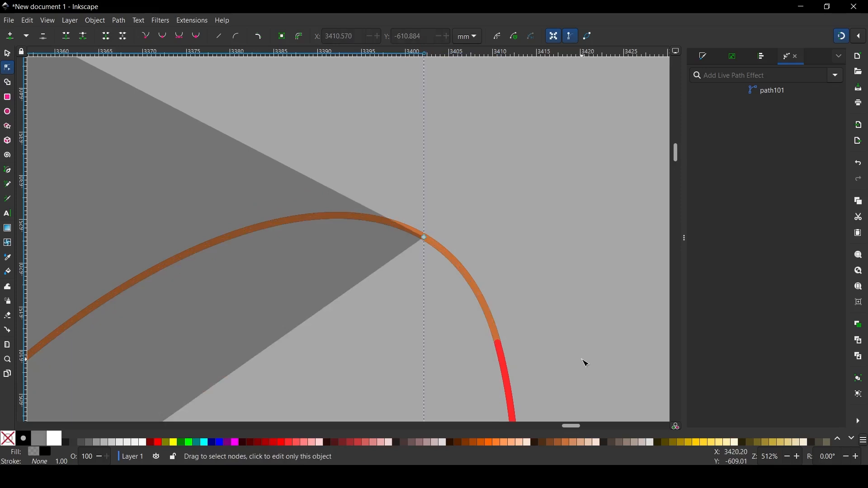
{"action": "key", "text": "ctrl+z"}
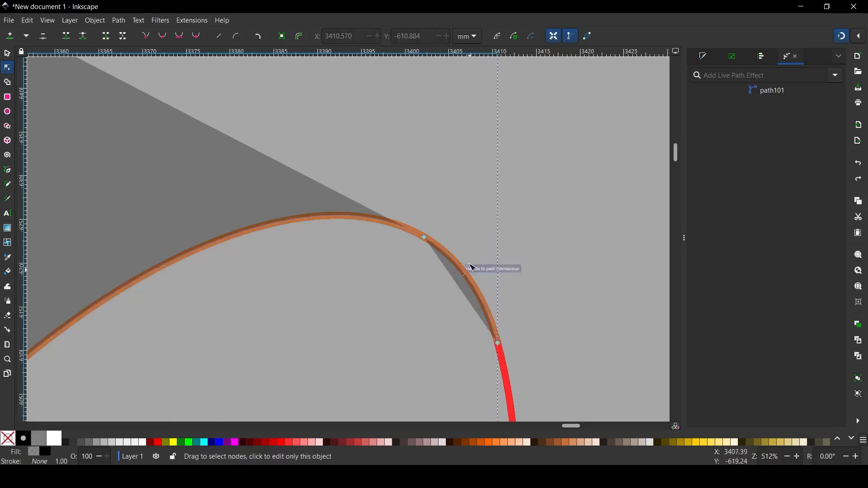
Add a node on the face's curved edge near the crest and delete the end node where orange meets red.
{"action": "double_click", "coordinate": [361, 218]}
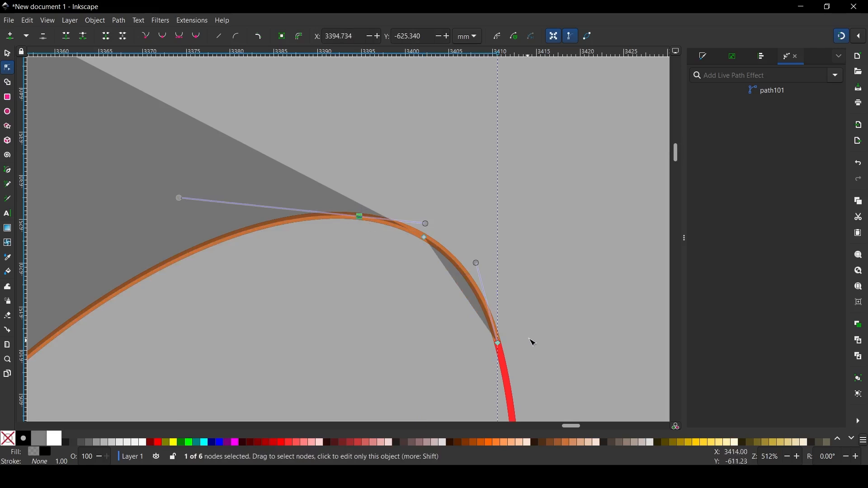
{"action": "left_click", "coordinate": [497, 343]}
{"action": "key", "text": "Delete"}
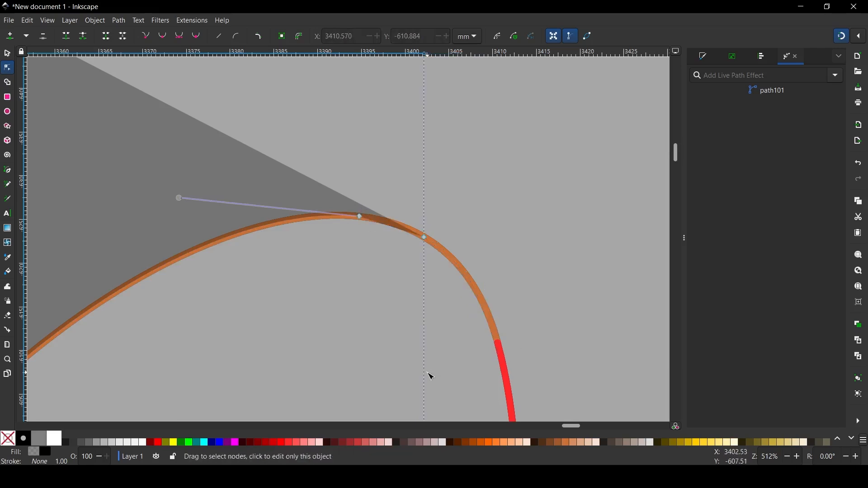
Bend the short segment between the face's two front nodes to follow the orange curve, and leave node editing.
{"action": "scroll", "coordinate": [391, 208], "scroll_direction": "up", "scroll_amount": 4}
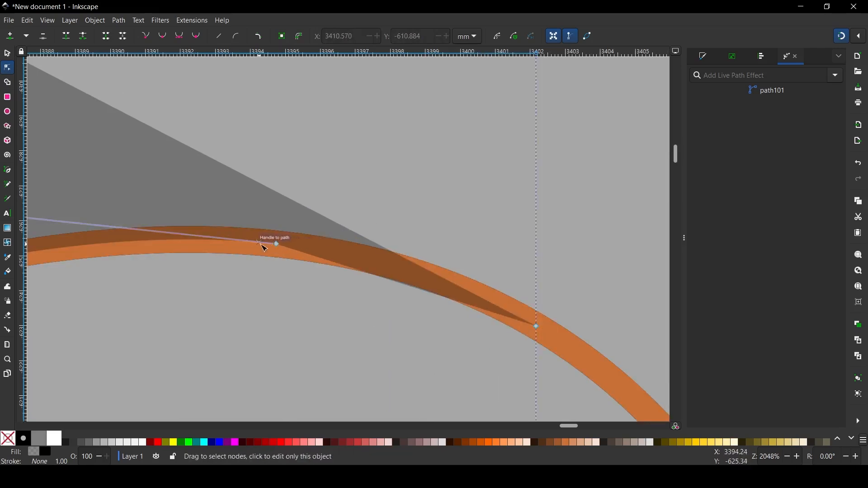
{"action": "left_click", "coordinate": [432, 159]}
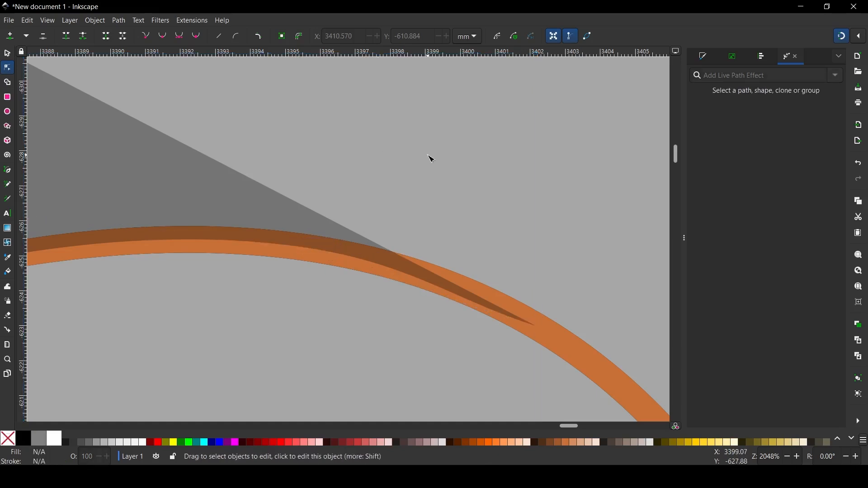
{"action": "scroll", "coordinate": [458, 249], "scroll_direction": "down", "scroll_amount": 8}
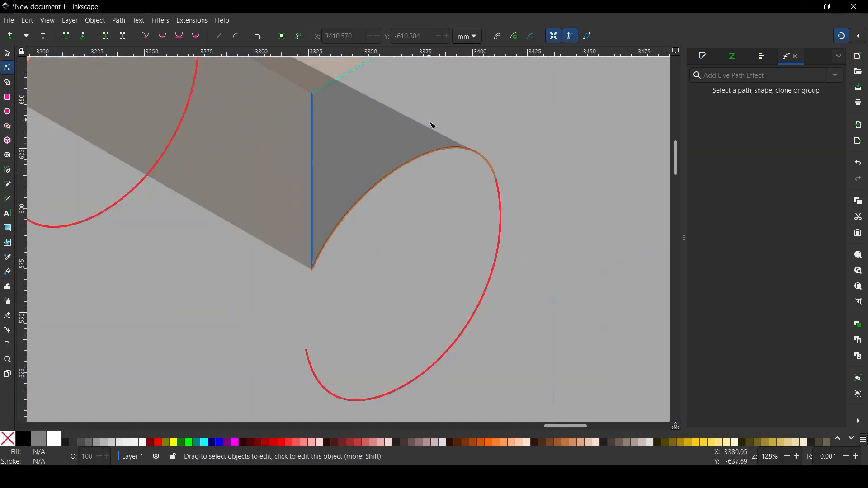
{"action": "left_click", "coordinate": [10, 55]}
{"action": "scroll", "coordinate": [575, 256], "scroll_direction": "down", "scroll_amount": 2}
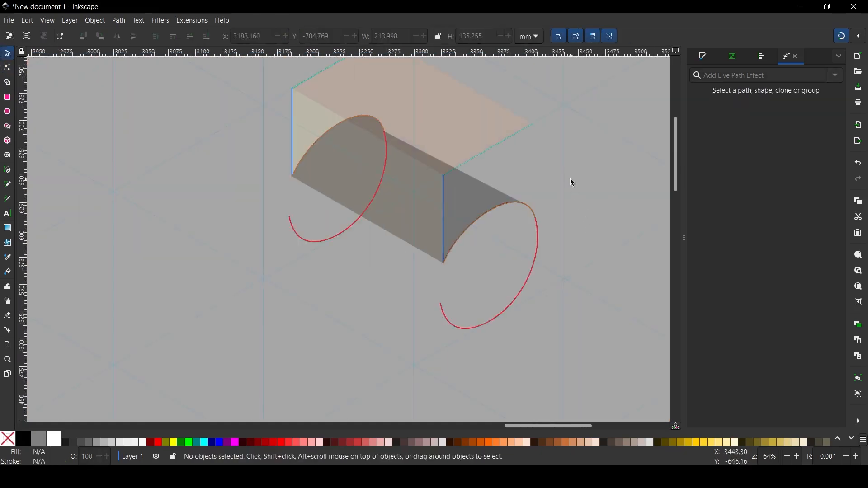
{"action": "scroll", "coordinate": [475, 238], "scroll_direction": "up", "scroll_amount": 1}
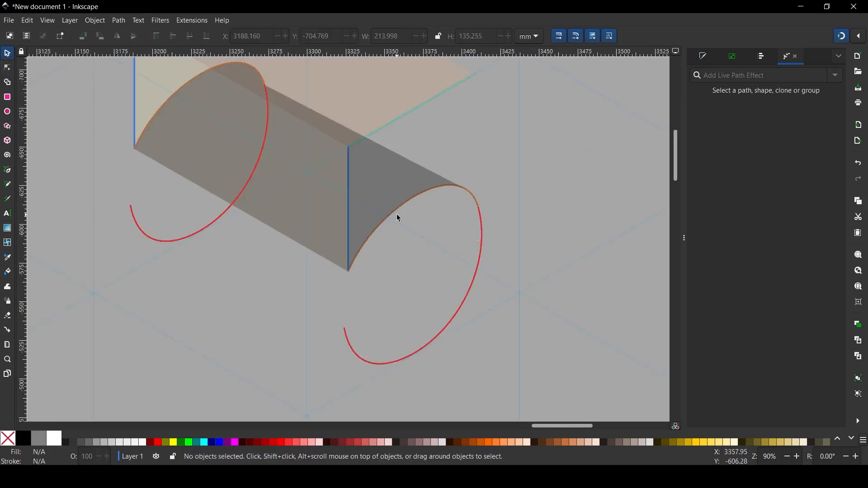
Extrude between the rear and front red curves in Follow curves mode with the lines combined to a single path.
{"action": "left_click", "coordinate": [197, 234]}
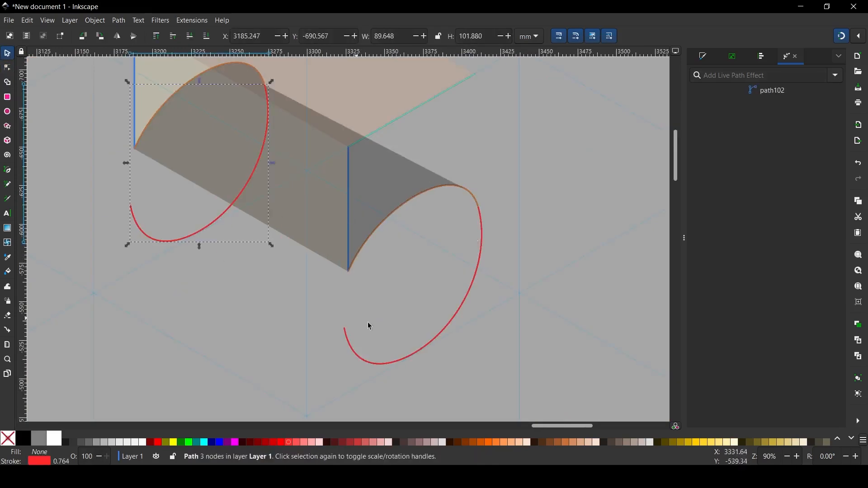
{"action": "left_click", "coordinate": [456, 313], "text": "shift"}
{"action": "left_click", "coordinate": [191, 21]}
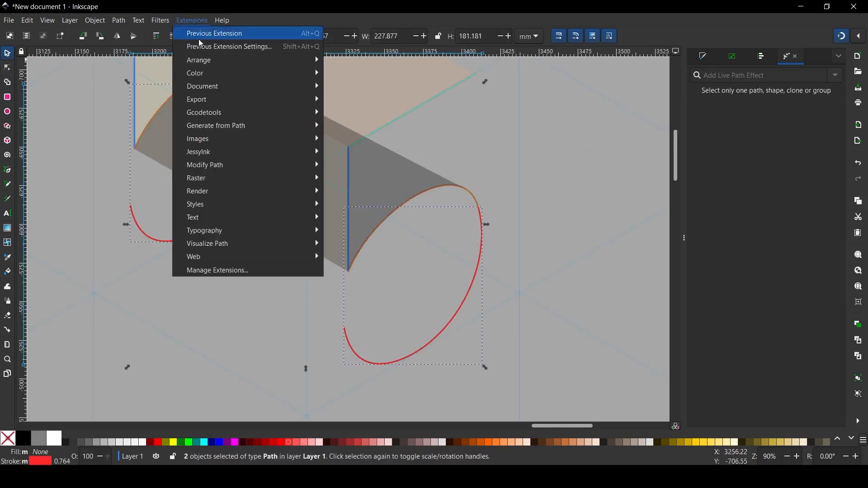
{"action": "mouse_move", "coordinate": [251, 132]}
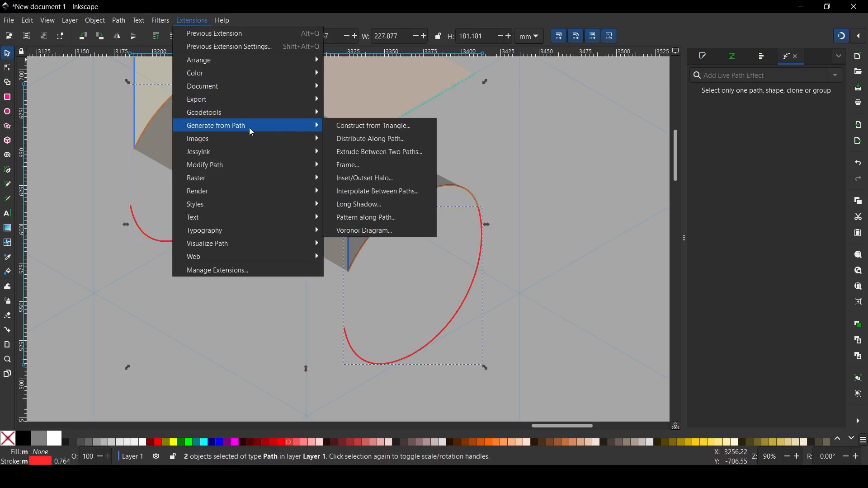
{"action": "left_click", "coordinate": [410, 154]}
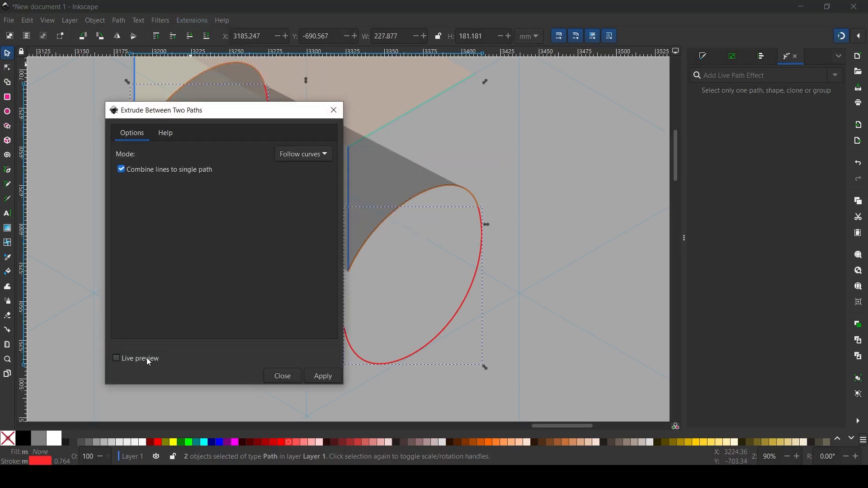
{"action": "left_click", "coordinate": [336, 381]}
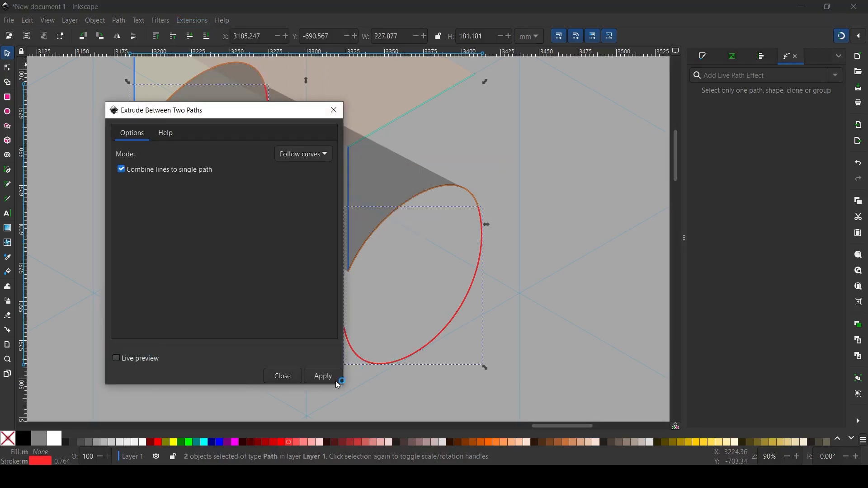
{"action": "left_click", "coordinate": [285, 376]}
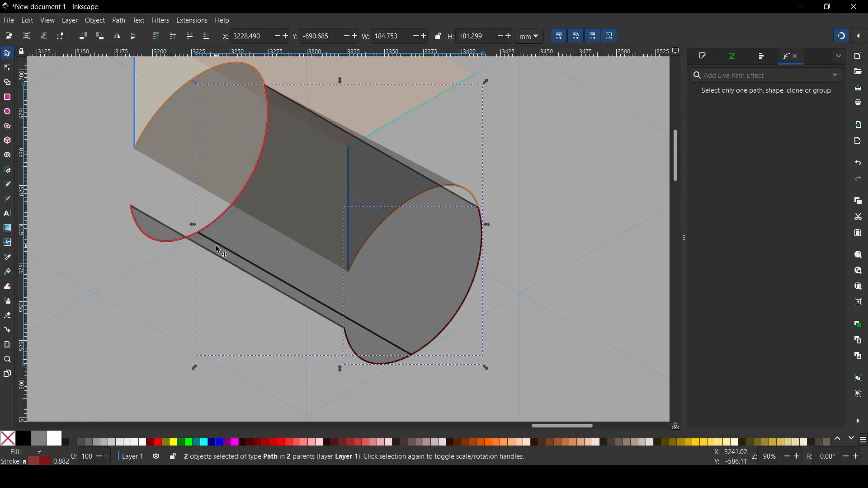
Ungroup the extruded red face, union its two pieces, remove the stroke and fill it light red.
{"action": "left_click", "coordinate": [442, 277]}
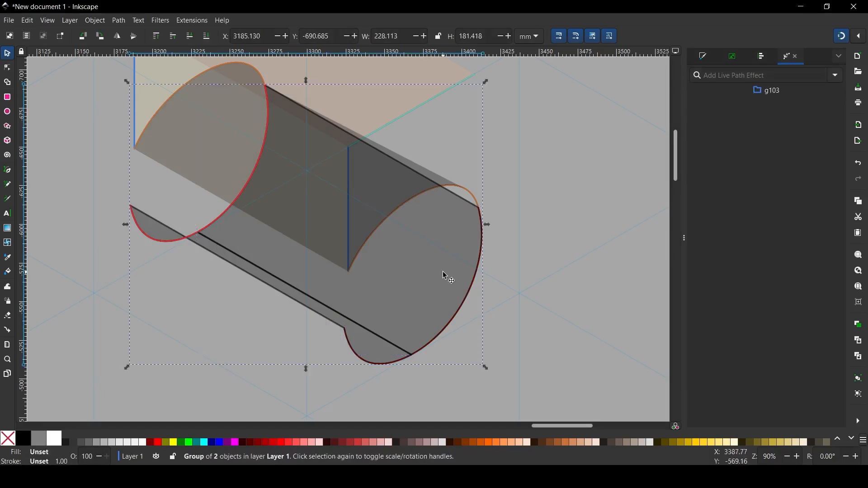
{"action": "key", "text": "ctrl+shift+g"}
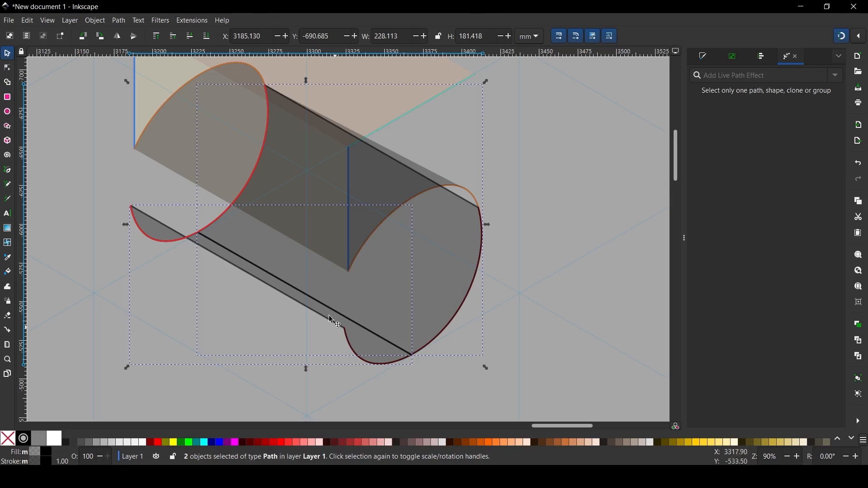
{"action": "left_click", "coordinate": [119, 20]}
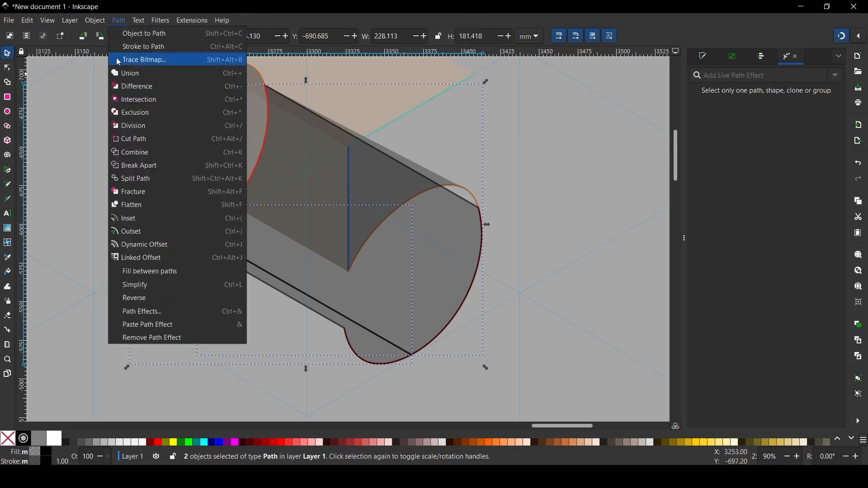
{"action": "left_click", "coordinate": [144, 72]}
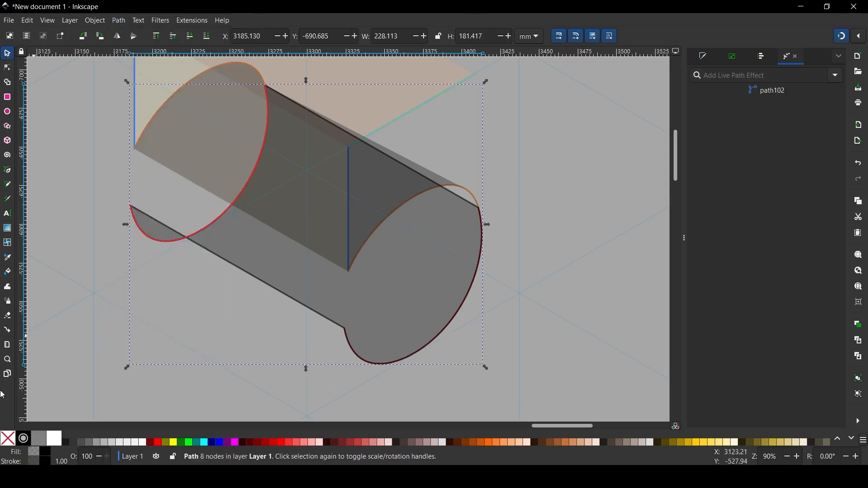
{"action": "left_click", "coordinate": [11, 439], "text": "shift"}
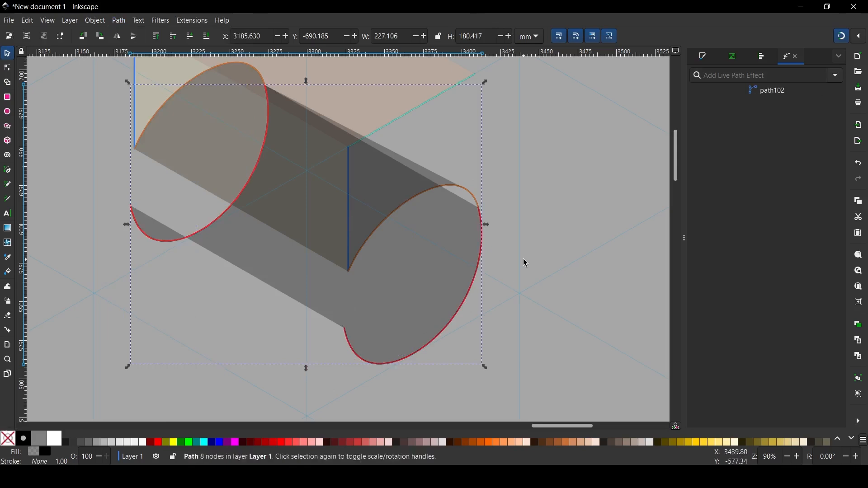
{"action": "left_click", "coordinate": [378, 443]}
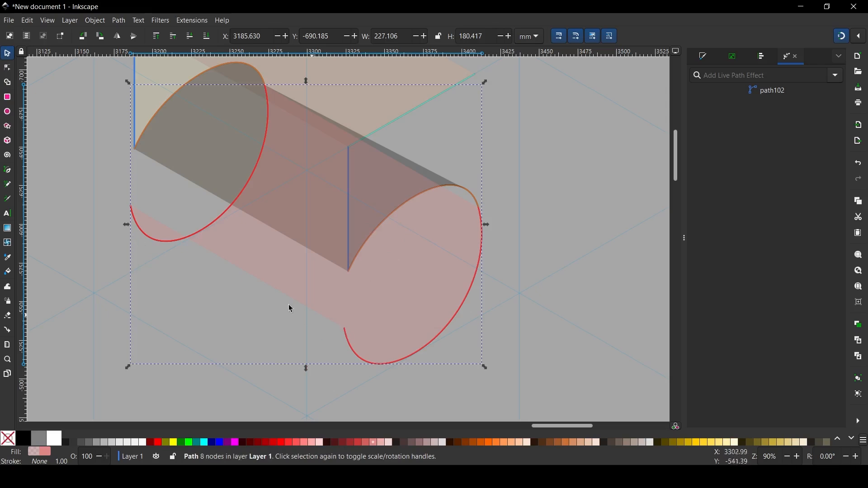
Bend the light red face's upper straight edge at its front end to follow the orange curve.
{"action": "scroll", "coordinate": [470, 199], "scroll_direction": "up", "scroll_amount": 4, "text": "ctrl"}
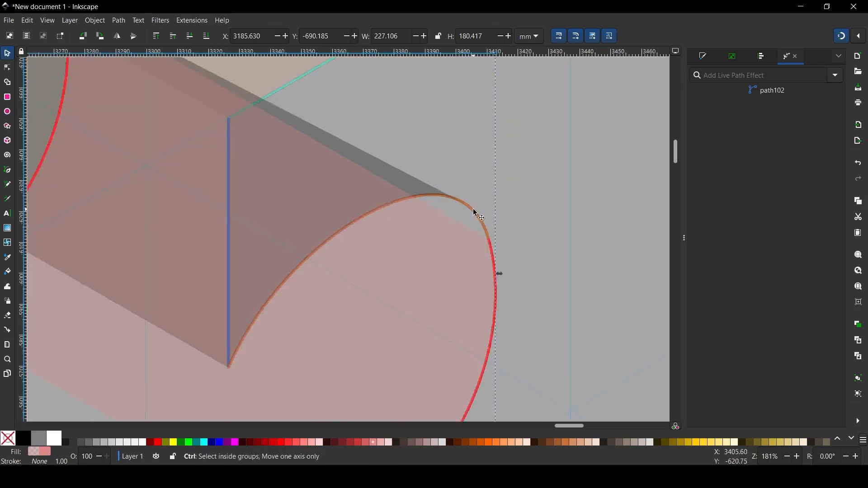
{"action": "key", "text": "n"}
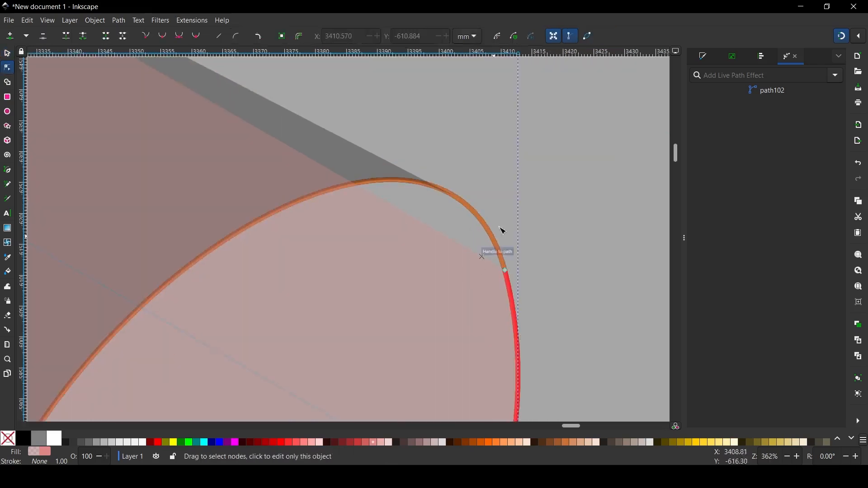
{"action": "scroll", "coordinate": [508, 147], "scroll_direction": "up", "scroll_amount": 1, "text": "ctrl"}
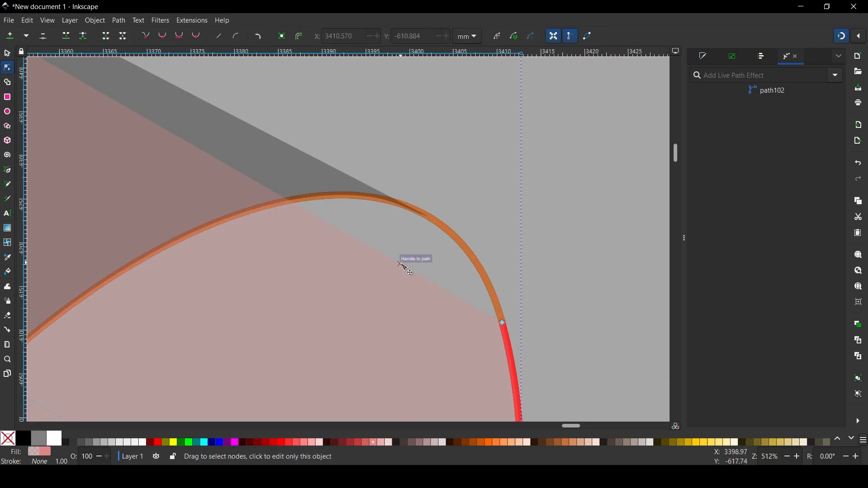
{"action": "left_click_drag", "start_coordinate": [402, 265], "coordinate": [470, 248]}
{"action": "scroll", "coordinate": [561, 235], "scroll_direction": "down", "scroll_amount": 3}
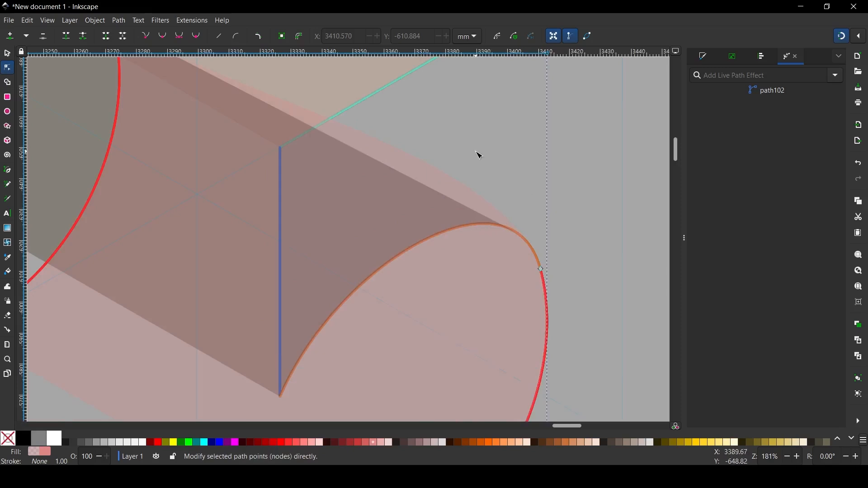
Add a node on the light red face's bulging upper edge, move it to about X 3382.6, Y -633.1, and straighten the remaining edge.
{"action": "scroll", "coordinate": [476, 152], "scroll_direction": "up", "scroll_amount": 2}
{"action": "double_click", "coordinate": [440, 211]}
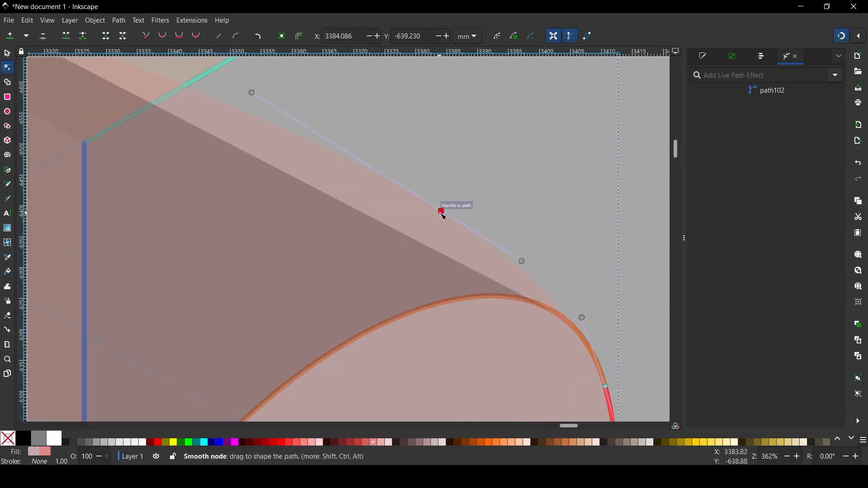
{"action": "left_click_drag", "start_coordinate": [442, 213], "coordinate": [431, 257]}
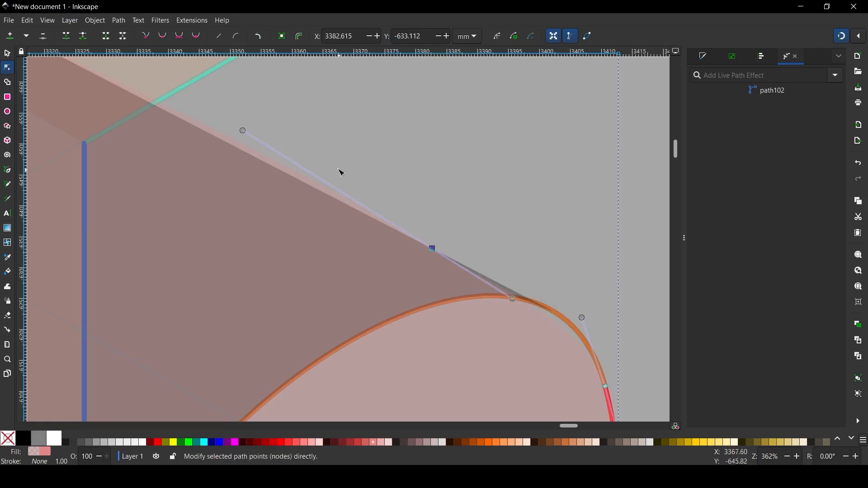
{"action": "scroll", "coordinate": [256, 134], "scroll_direction": "down", "scroll_amount": 3}
{"action": "left_click_drag", "start_coordinate": [334, 215], "coordinate": [375, 235]}
{"action": "scroll", "coordinate": [398, 286], "scroll_direction": "up", "scroll_amount": 3}
Fill both curved faces magenta and shift the lower face's rear end node along the red curve to about X 3193, Y -595.
{"action": "key", "text": "s"}
{"action": "scroll", "coordinate": [501, 217], "scroll_direction": "down", "scroll_amount": 4}
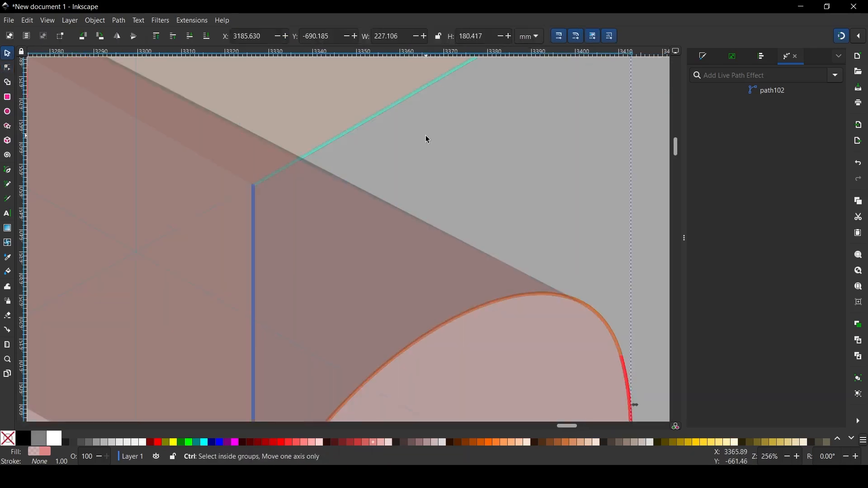
{"action": "scroll", "coordinate": [426, 138], "scroll_direction": "down", "scroll_amount": 3}
{"action": "left_click", "coordinate": [316, 217]}
{"action": "left_click", "coordinate": [234, 443]}
{"action": "double_click", "coordinate": [235, 249]}
{"action": "scroll", "coordinate": [128, 218], "scroll_direction": "up", "scroll_amount": 3}
{"action": "left_click_drag", "start_coordinate": [182, 206], "coordinate": [116, 163]}
{"action": "left_click", "coordinate": [235, 442]}
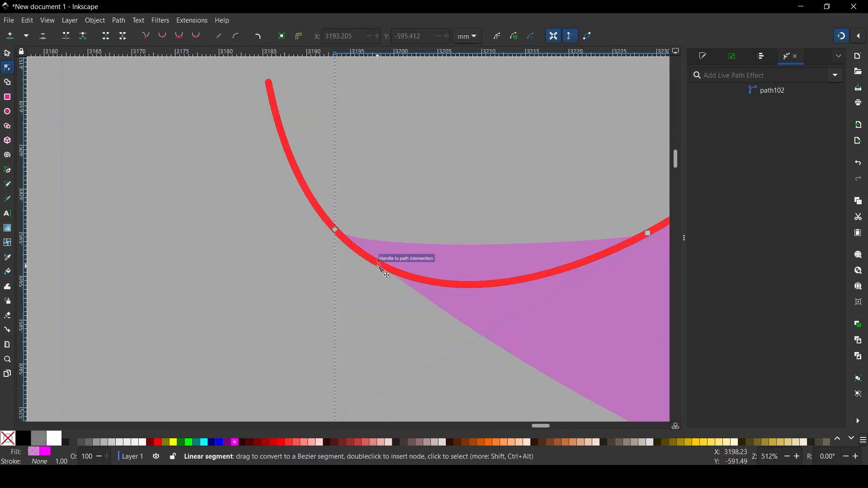
Move the lower face's rear node along the red curve to about X 3198.6, Y -591.2, and delete the surplus end node.
{"action": "scroll", "coordinate": [67, 116], "scroll_direction": "down", "scroll_amount": 4}
{"action": "key", "text": "b"}
{"action": "left_click", "coordinate": [445, 324]}
{"action": "left_click", "coordinate": [445, 324]}
{"action": "key", "text": "ctrl+plus"}
{"action": "key", "text": "n"}
{"action": "scroll", "coordinate": [88, 130], "scroll_direction": "up", "scroll_amount": 2}
{"action": "left_click_drag", "start_coordinate": [418, 312], "coordinate": [256, 212]}
{"action": "key", "text": "Delete"}
Fit the lower face's front corner to the red curve at about X 3335.7, Y -512.6, and leave node editing with nothing selected.
{"action": "scroll", "coordinate": [149, 126], "scroll_direction": "down", "scroll_amount": 3}
{"action": "scroll", "coordinate": [413, 256], "scroll_direction": "up", "scroll_amount": 2}
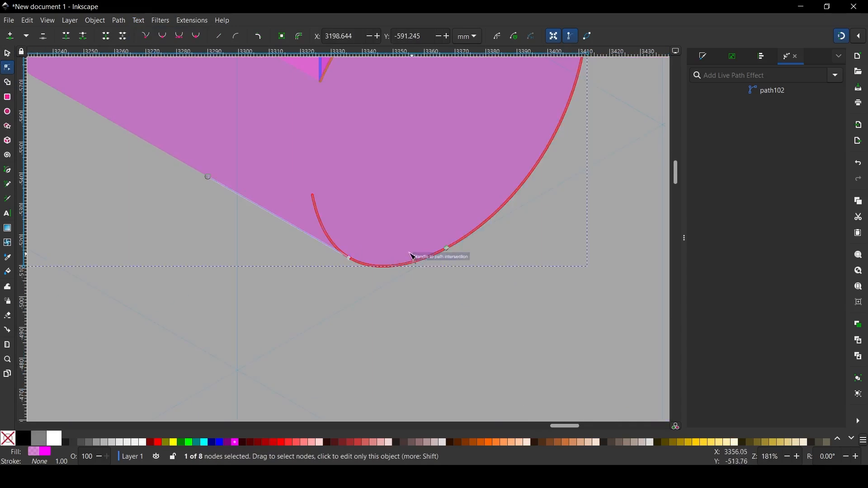
{"action": "scroll", "coordinate": [498, 271], "scroll_direction": "down", "scroll_amount": 2}
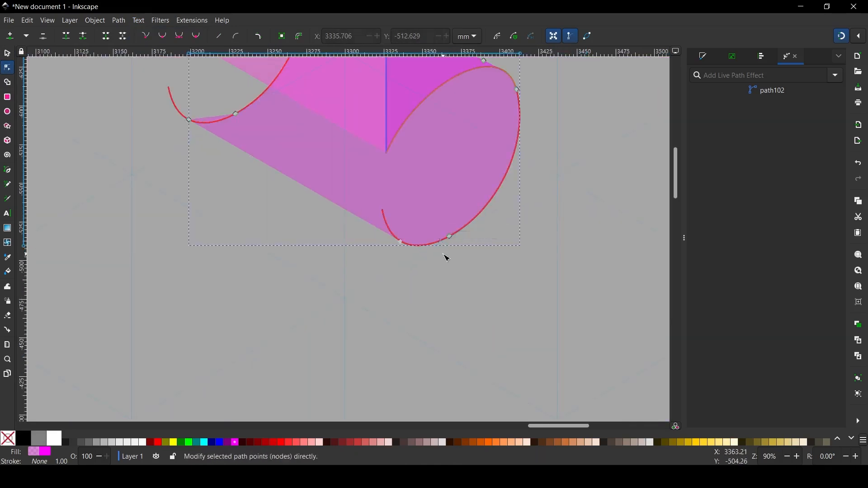
{"action": "scroll", "coordinate": [264, 279], "scroll_direction": "down", "scroll_amount": 2}
{"action": "left_click", "coordinate": [7, 52]}
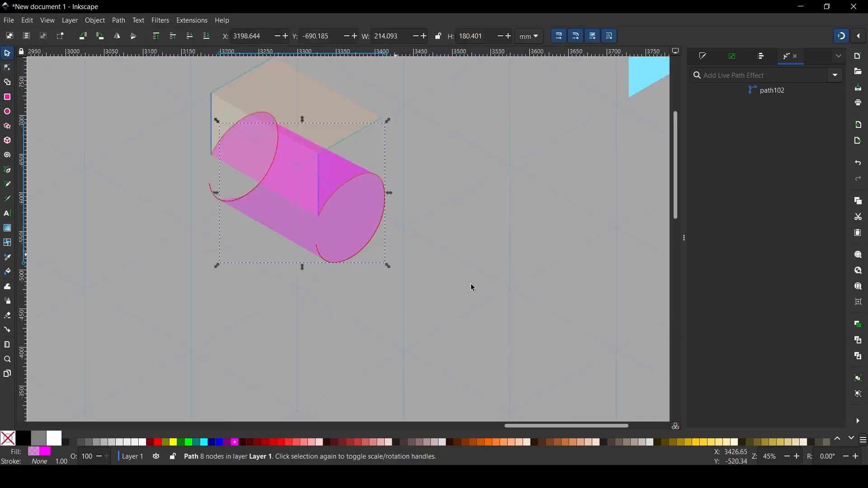
{"action": "left_click", "coordinate": [470, 284]}
Examine how the magenta faces meet along the orange and red curves at the front crest.
{"action": "scroll", "coordinate": [479, 192], "scroll_direction": "down", "scroll_amount": 2}
{"action": "scroll", "coordinate": [373, 163], "scroll_direction": "up", "scroll_amount": 3}
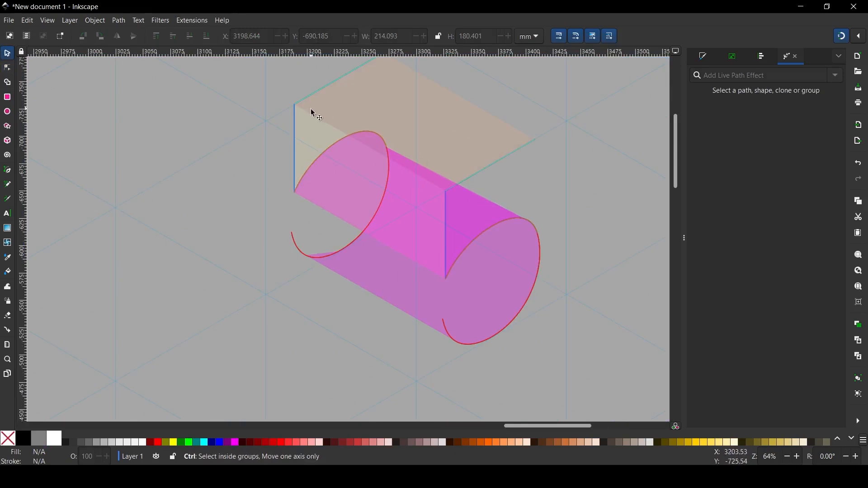
{"action": "scroll", "coordinate": [423, 204], "scroll_direction": "down", "scroll_amount": 1}
{"action": "scroll", "coordinate": [465, 171], "scroll_direction": "up", "scroll_amount": 6}
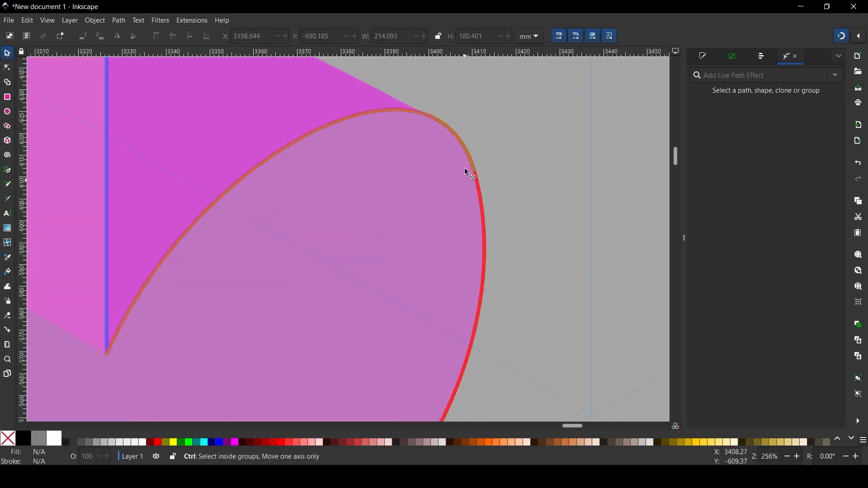
{"action": "scroll", "coordinate": [484, 164], "scroll_direction": "down", "scroll_amount": 2}
{"action": "scroll", "coordinate": [451, 136], "scroll_direction": "up", "scroll_amount": 2}
{"action": "scroll", "coordinate": [392, 135], "scroll_direction": "down", "scroll_amount": 8}
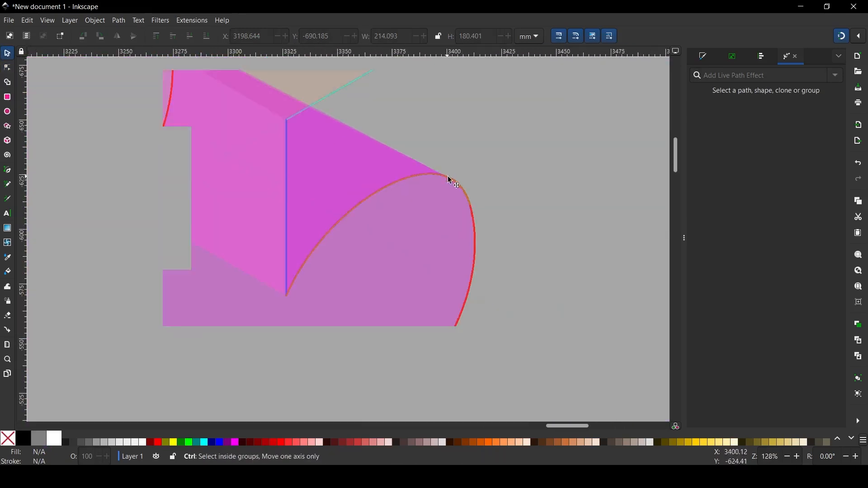
{"action": "scroll", "coordinate": [337, 137], "scroll_direction": "up", "scroll_amount": 2}
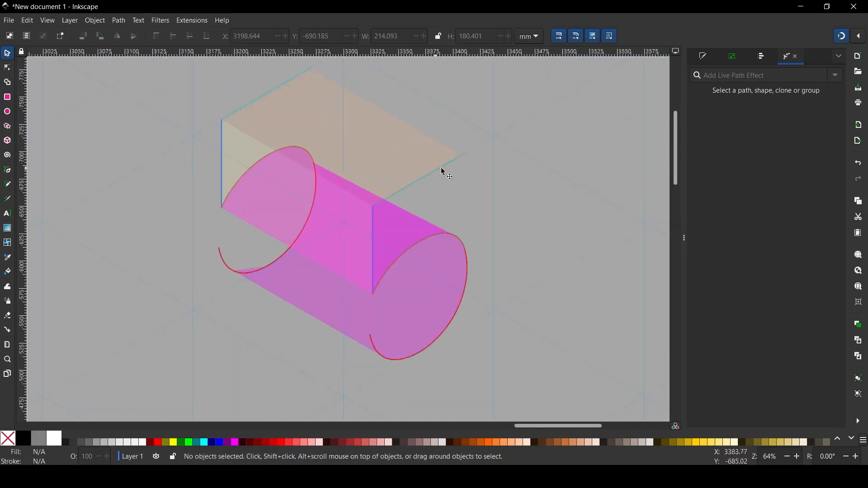
Delete all coloured segments of the rear outline.
{"action": "scroll", "coordinate": [442, 170], "scroll_direction": "down", "scroll_amount": 1}
{"action": "left_click_drag", "start_coordinate": [246, 79], "coordinate": [380, 319]}
{"action": "key", "text": "Delete"}
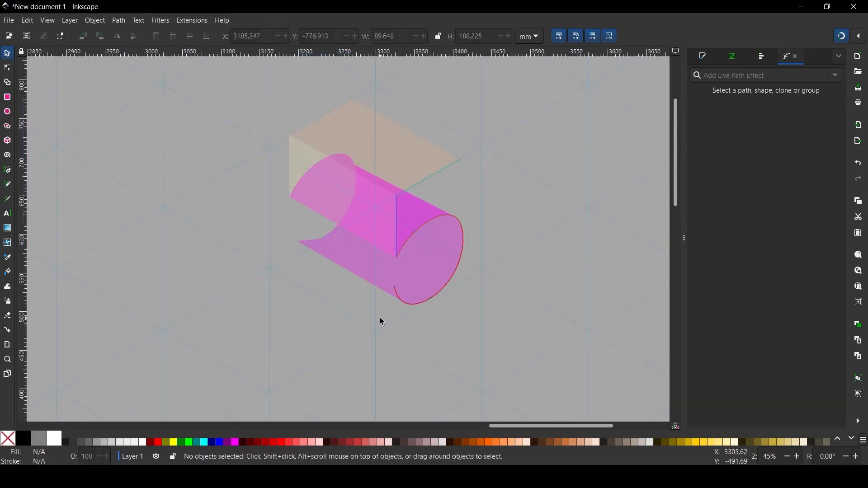
Move the front outline's five segments clear of the faces to about X 3523, Y -951, and deselect them.
{"action": "left_click_drag", "start_coordinate": [512, 135], "coordinate": [396, 349]}
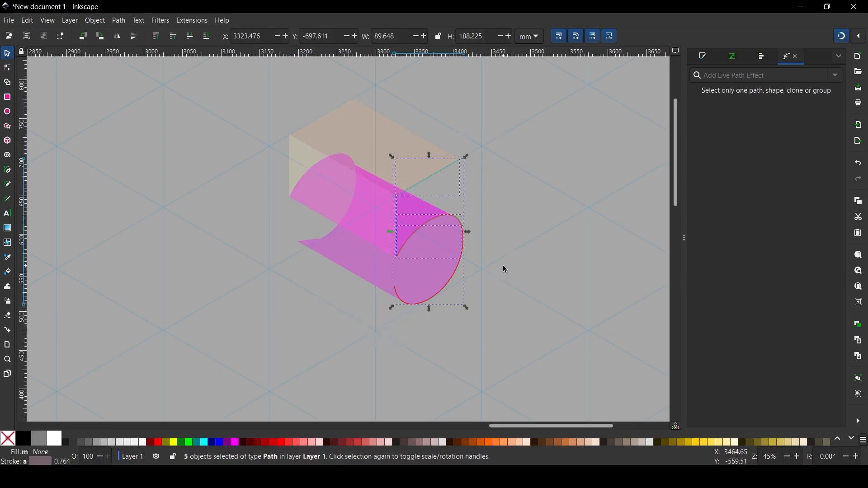
{"action": "key", "text": "Right"}
{"action": "key", "text": "Right"}
{"action": "key", "text": "Right"}
{"action": "key", "text": "Right"}
{"action": "key", "text": "Right"}
{"action": "key", "text": "Right"}
{"action": "key", "text": "Right"}
{"action": "key", "text": "Right"}
{"action": "key", "text": "Right"}
{"action": "key", "text": "Right"}
{"action": "key", "text": "Right"}
{"action": "key", "text": "Right"}
{"action": "key", "text": "Right"}
{"action": "key", "text": "Right"}
{"action": "key", "text": "Right"}
{"action": "key", "text": "Right"}
{"action": "key", "text": "Right"}
{"action": "key", "text": "Right"}
{"action": "key", "text": "Right"}
{"action": "key", "text": "Right"}
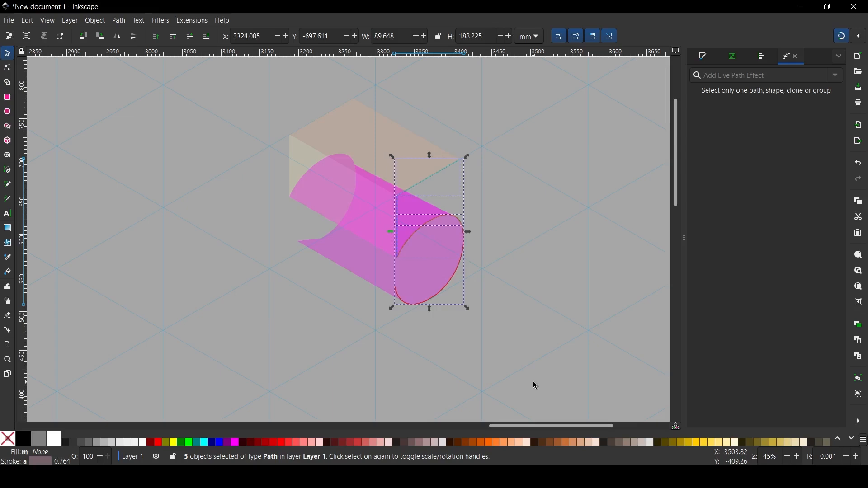
{"action": "scroll", "coordinate": [189, 348], "scroll_direction": "down", "scroll_amount": 1}
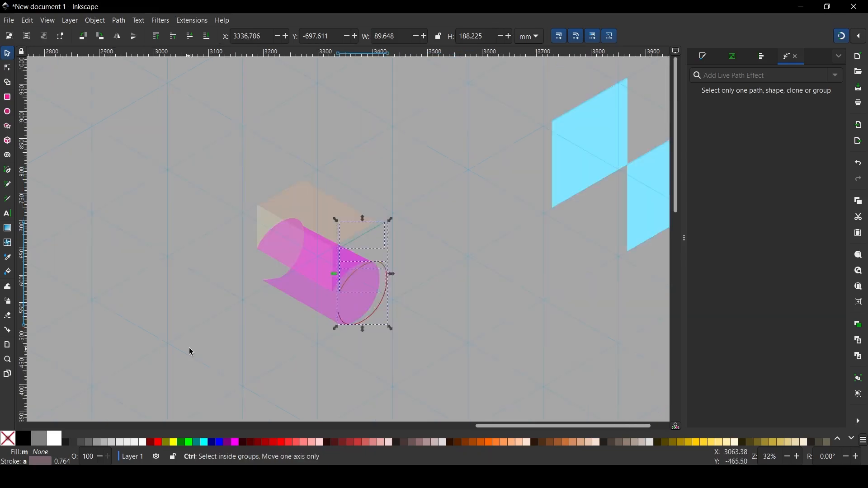
{"action": "left_click_drag", "start_coordinate": [387, 291], "coordinate": [487, 148]}
{"action": "scroll", "coordinate": [303, 349], "scroll_direction": "up", "scroll_amount": 3}
{"action": "left_click", "coordinate": [271, 265]}
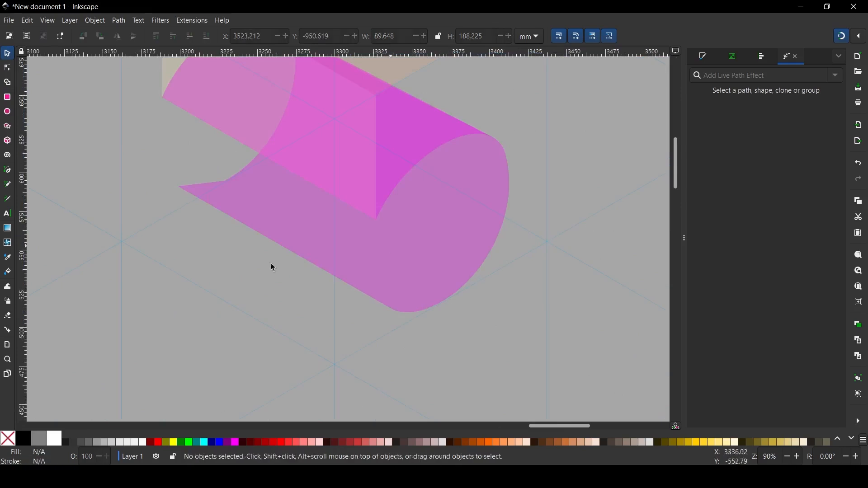
Examine the assembled translucent faces with the outline out of the way.
{"action": "scroll", "coordinate": [343, 186], "scroll_direction": "down", "scroll_amount": 3}
{"action": "scroll", "coordinate": [482, 251], "scroll_direction": "up", "scroll_amount": 3}
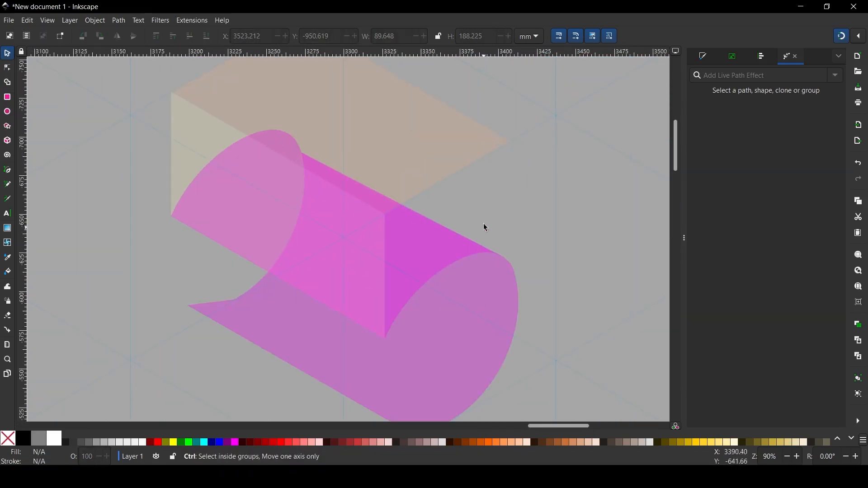
{"action": "scroll", "coordinate": [473, 145], "scroll_direction": "up", "scroll_amount": 1}
{"action": "scroll", "coordinate": [374, 203], "scroll_direction": "down", "scroll_amount": 2}
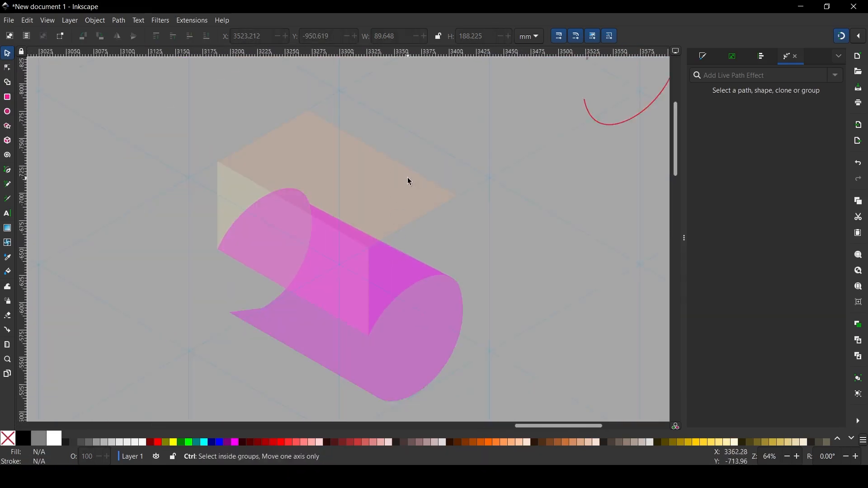
{"action": "scroll", "coordinate": [408, 177], "scroll_direction": "up", "scroll_amount": 1}
{"action": "scroll", "coordinate": [440, 132], "scroll_direction": "down", "scroll_amount": 1}
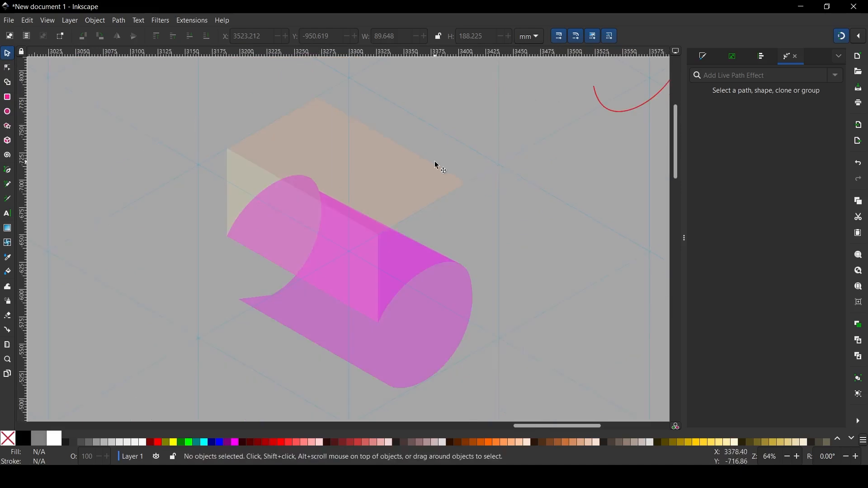
Fill the top parallelogram face with light blue 87cdde, keeping it in its original place.
{"action": "left_click", "coordinate": [420, 174]}
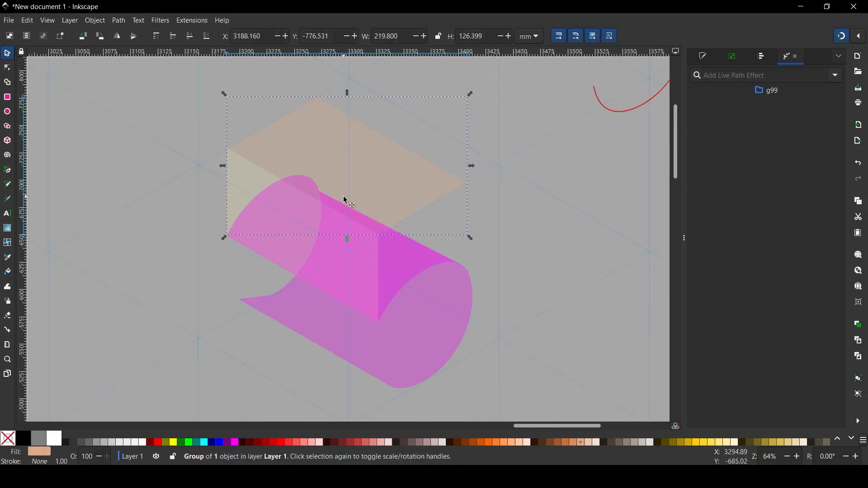
{"action": "left_click_drag", "start_coordinate": [345, 201], "coordinate": [461, 161]}
{"action": "key", "text": "ctrl+z"}
{"action": "left_click", "coordinate": [852, 439]}
{"action": "scroll", "coordinate": [553, 438], "scroll_direction": "down", "scroll_amount": 2}
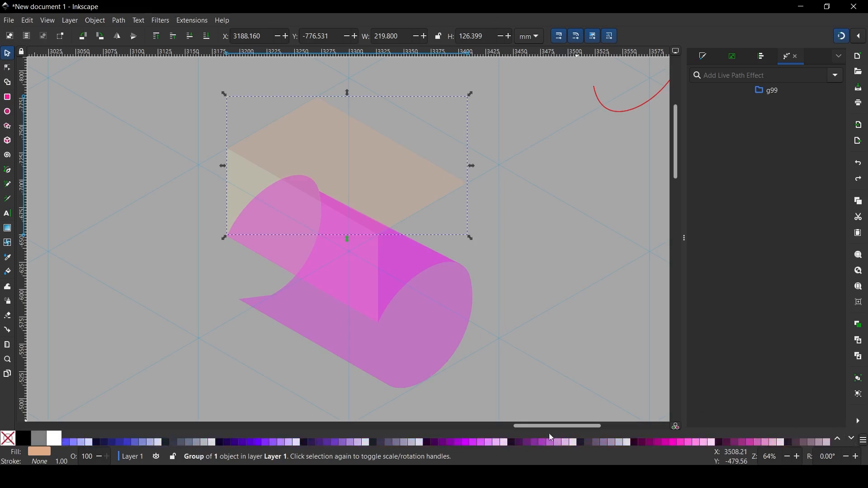
{"action": "left_click", "coordinate": [851, 439]}
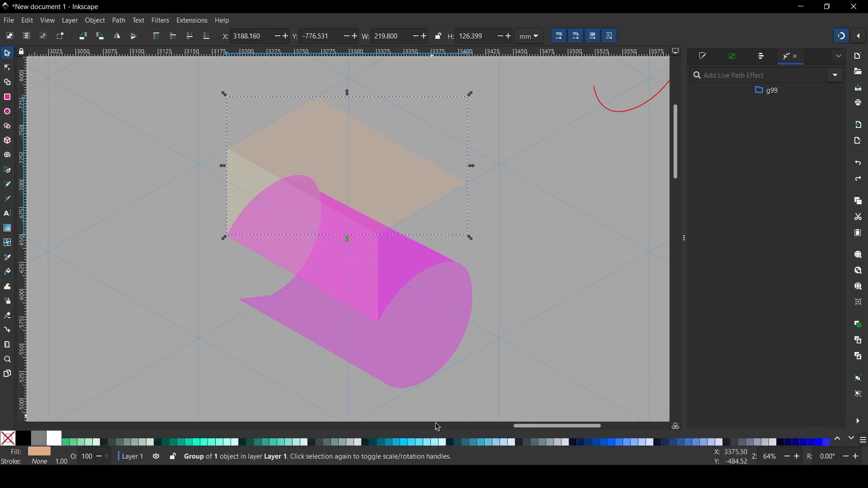
{"action": "left_click", "coordinate": [502, 443]}
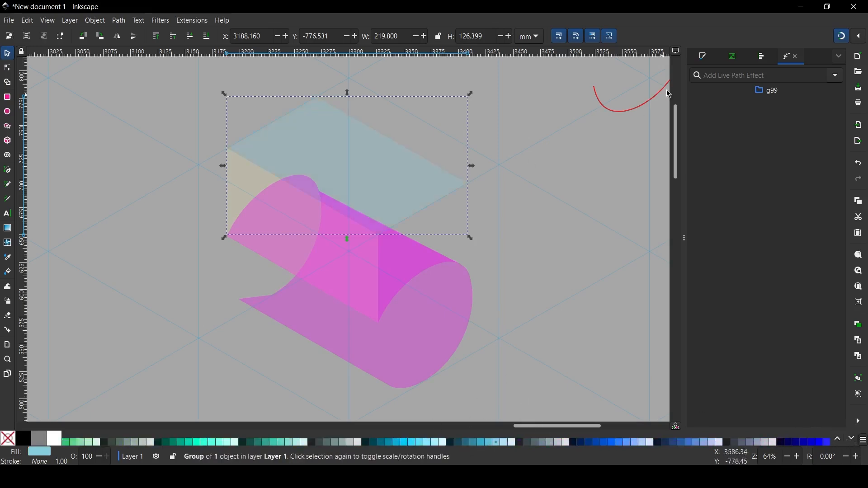
Set the top face's light blue fill to full opacity, alpha 100.
{"action": "left_click", "coordinate": [705, 59]}
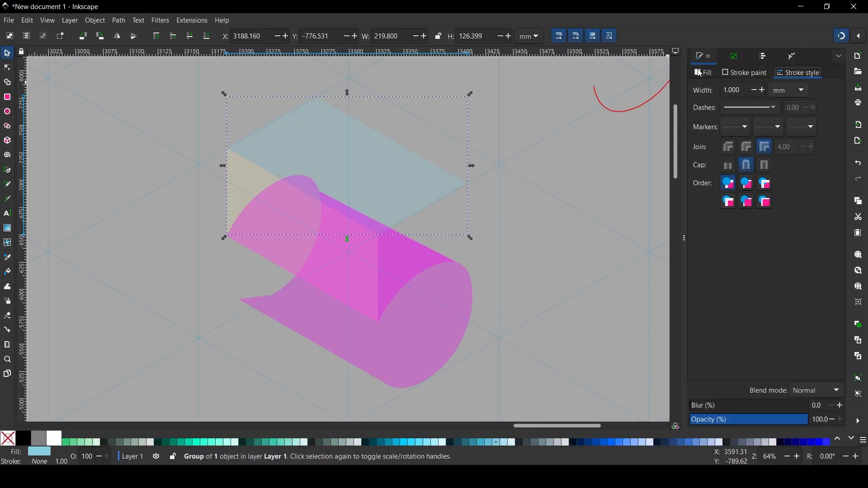
{"action": "left_click", "coordinate": [702, 73]}
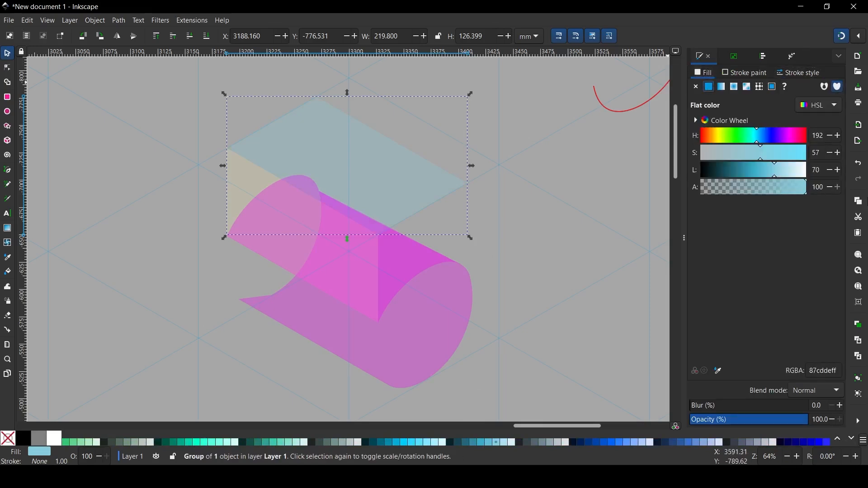
{"action": "left_click_drag", "start_coordinate": [867, 197], "coordinate": [864, 216]}
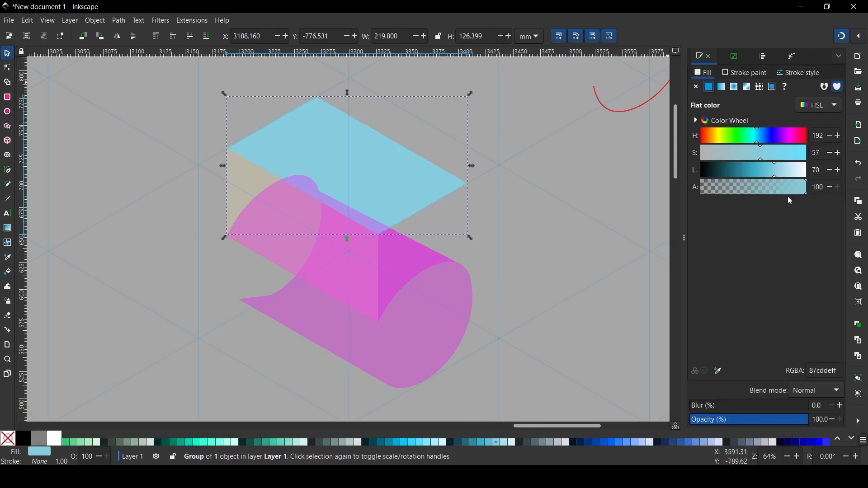
Give the top face a linear gradient that runs from opaque light blue at its front edge to transparent towards the rear.
{"action": "left_click", "coordinate": [722, 88]}
{"action": "key", "text": "g"}
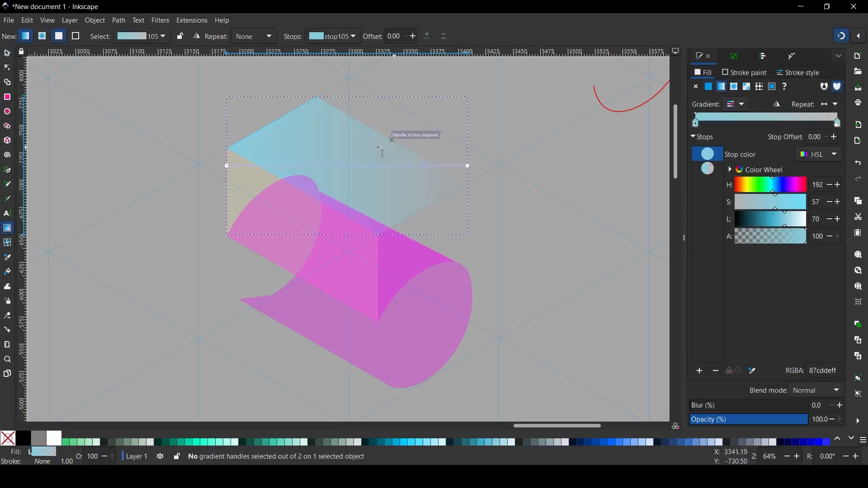
{"action": "left_click_drag", "start_coordinate": [228, 167], "coordinate": [434, 203]}
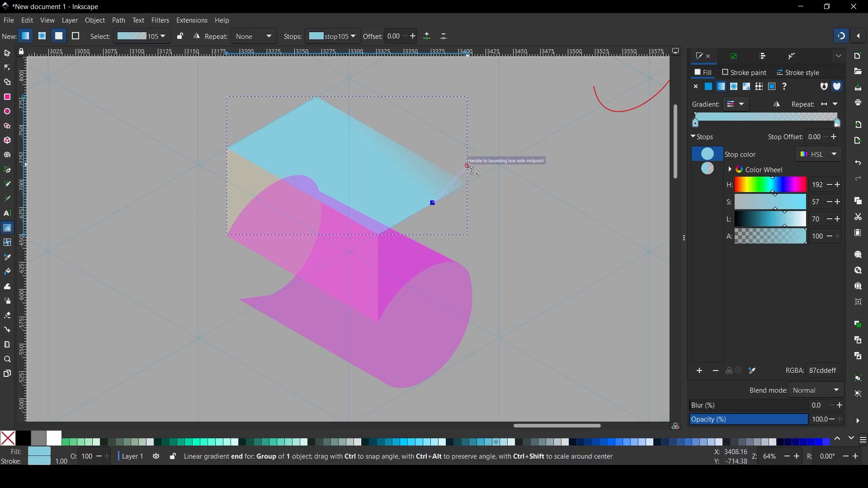
{"action": "left_click_drag", "start_coordinate": [470, 166], "coordinate": [368, 67]}
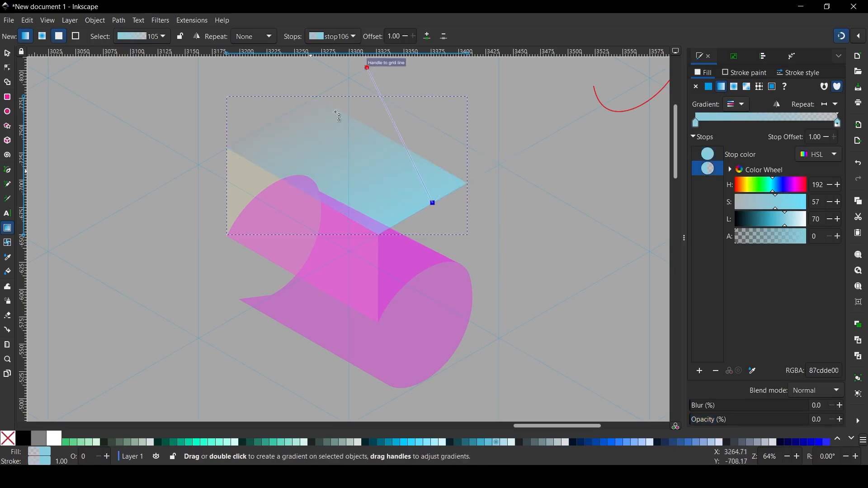
{"action": "left_click", "coordinate": [6, 55]}
Fill the flat vertical face below the top face with light blue 80e5ff and raise it to the top of the stack.
{"action": "left_click", "coordinate": [243, 180]}
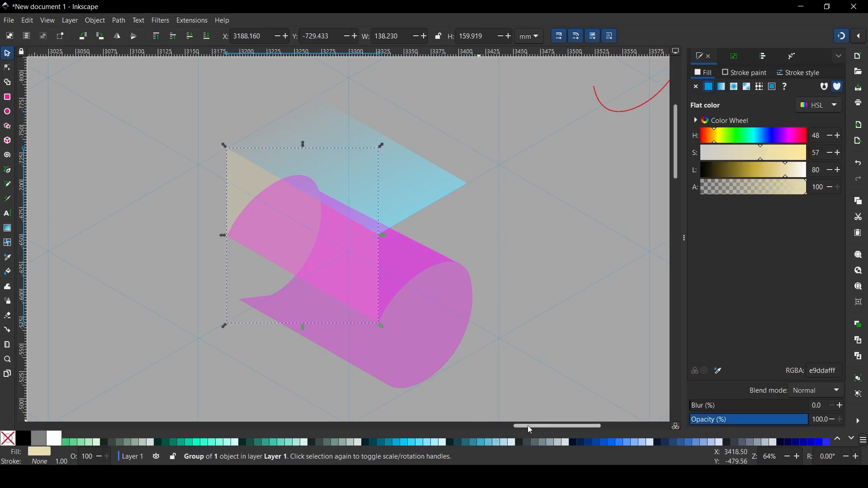
{"action": "left_click", "coordinate": [427, 442]}
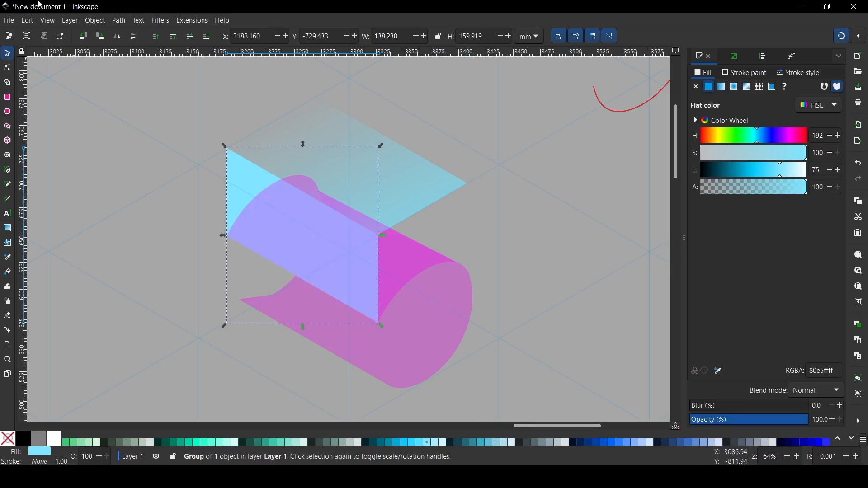
{"action": "left_click", "coordinate": [158, 38]}
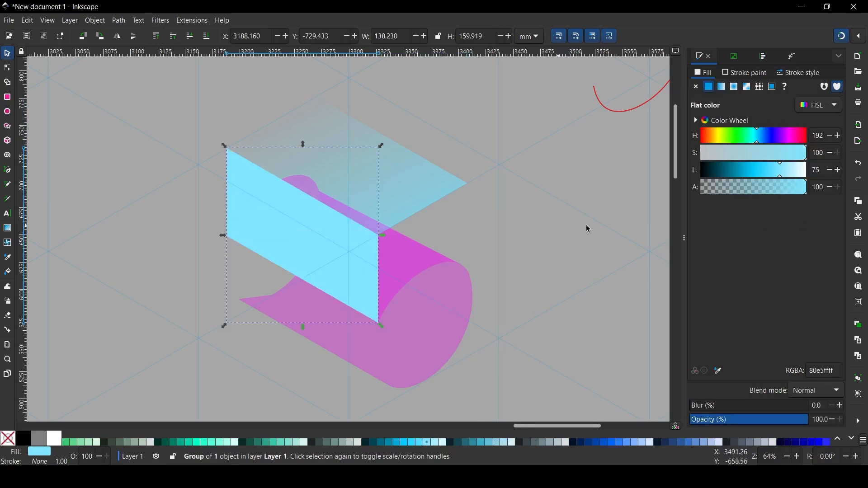
Give the vertical face a linear gradient from opaque at its front vertical edge to transparent at its rear edge.
{"action": "left_click", "coordinate": [722, 87]}
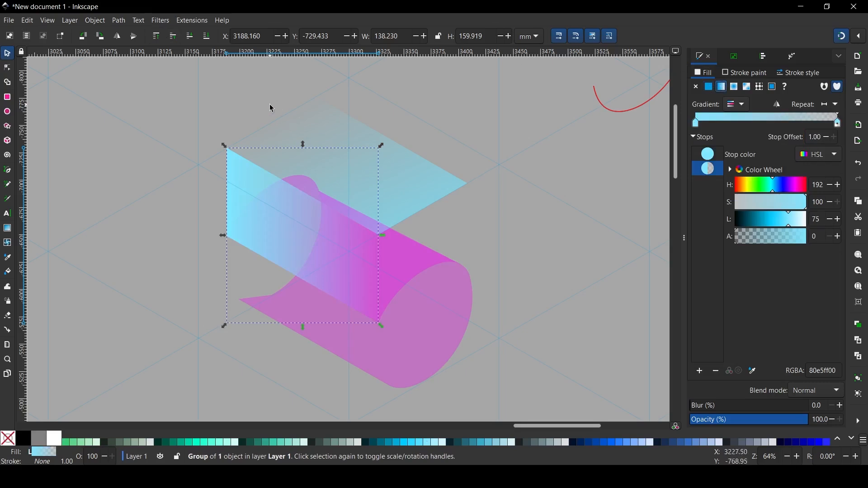
{"action": "key", "text": "g"}
{"action": "left_click_drag", "start_coordinate": [228, 236], "coordinate": [384, 265]}
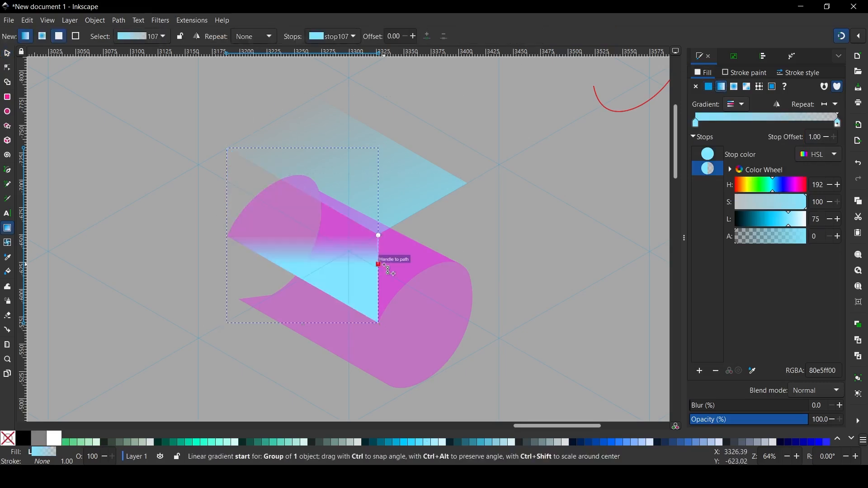
{"action": "left_click_drag", "start_coordinate": [379, 236], "coordinate": [231, 260]}
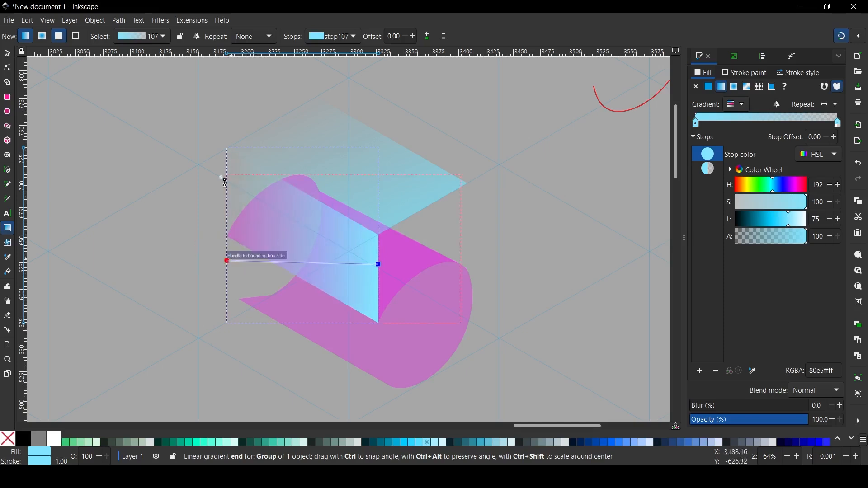
{"action": "left_click_drag", "start_coordinate": [223, 181], "coordinate": [225, 182]}
{"action": "left_click", "coordinate": [7, 54]}
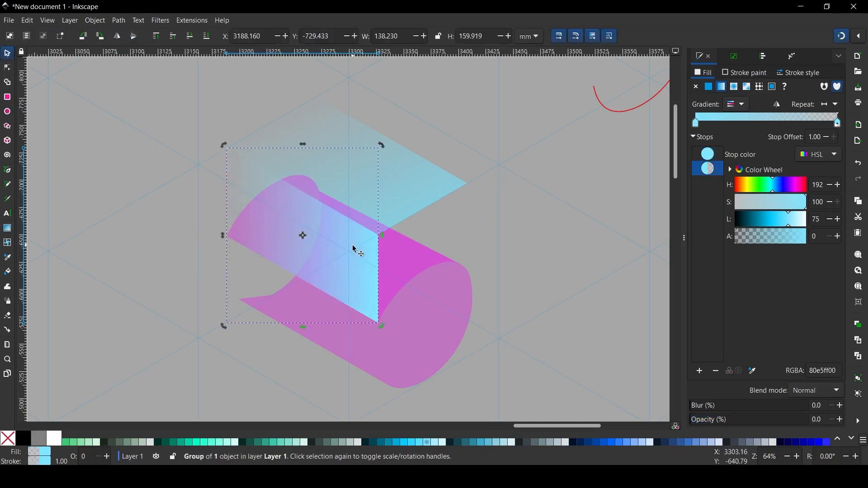
Match the opaque stop of the vertical face's gradient to the colour sampled from the top face's front corner, and deselect the face.
{"action": "key", "text": "h"}
{"action": "key", "text": "g"}
{"action": "key", "text": "shift+r"}
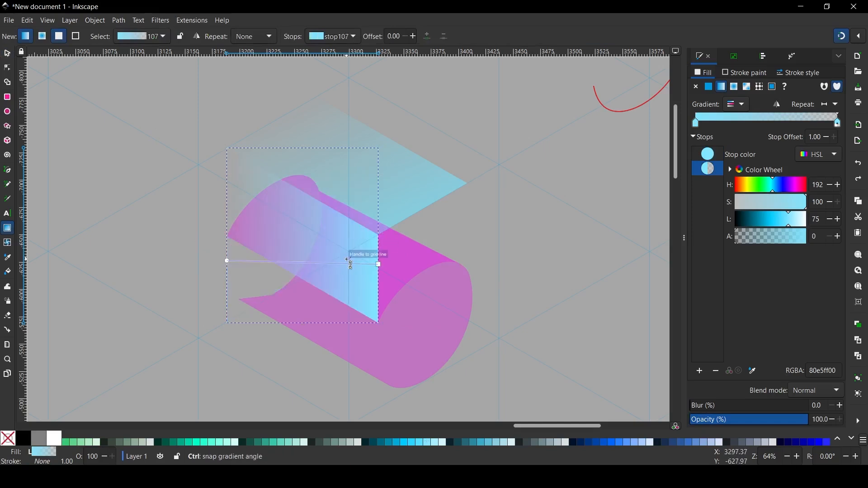
{"action": "left_click", "coordinate": [378, 264]}
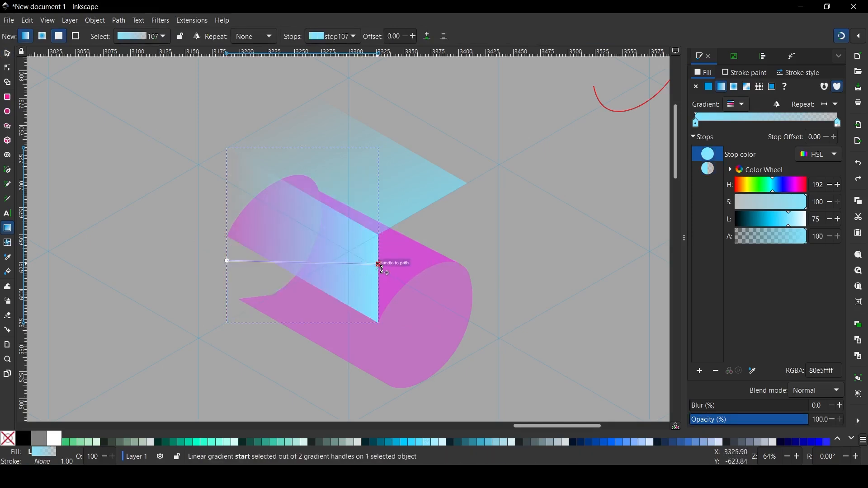
{"action": "key", "text": "d"}
{"action": "scroll", "coordinate": [454, 176], "scroll_direction": "up", "scroll_amount": 3}
{"action": "left_click_drag", "start_coordinate": [484, 201], "coordinate": [485, 203]}
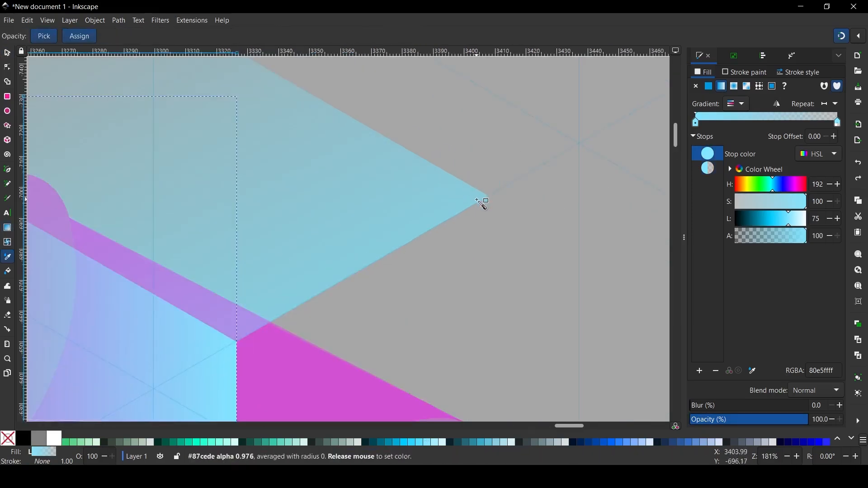
{"action": "scroll", "coordinate": [409, 207], "scroll_direction": "down", "scroll_amount": 2}
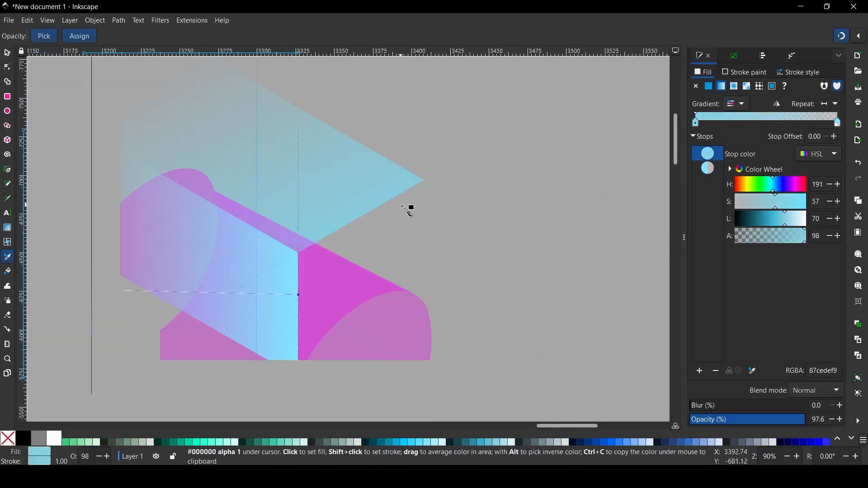
{"action": "left_click", "coordinate": [6, 52]}
{"action": "key", "text": "space"}
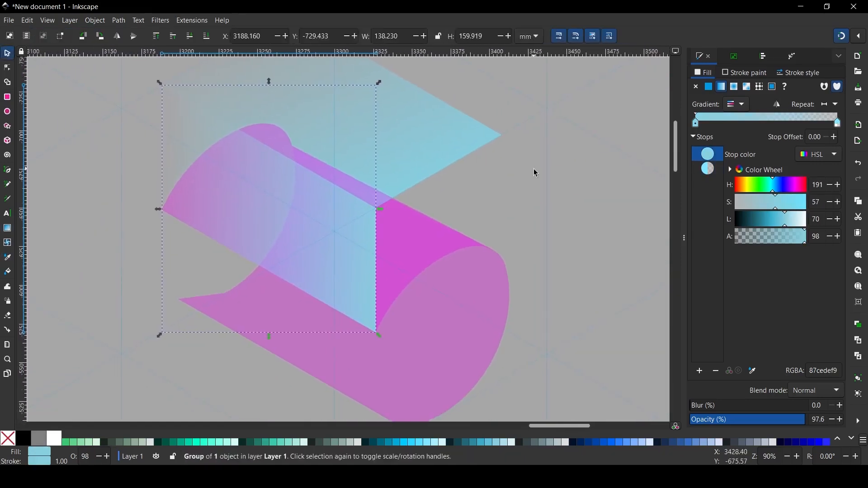
{"action": "left_click", "coordinate": [533, 169]}
Fill the upper curved magenta face with light blue 80e5ff.
{"action": "scroll", "coordinate": [419, 207], "scroll_direction": "down", "scroll_amount": 2}
{"action": "scroll", "coordinate": [417, 192], "scroll_direction": "up", "scroll_amount": 2}
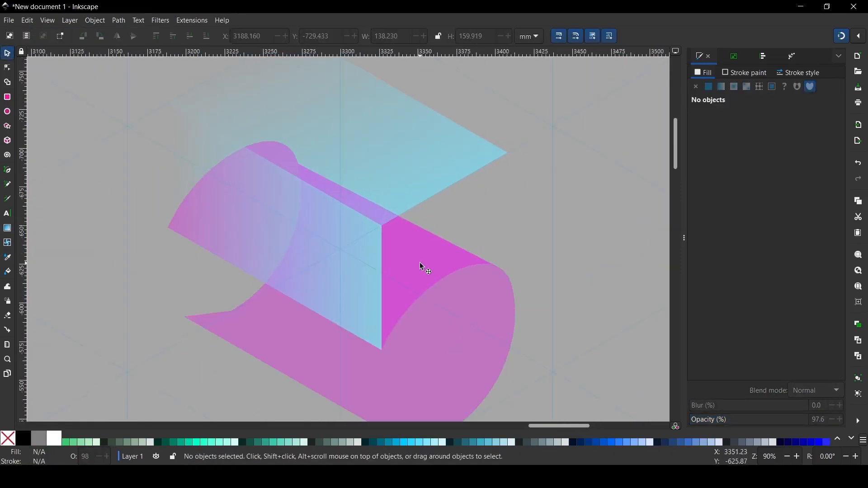
{"action": "scroll", "coordinate": [407, 143], "scroll_direction": "down", "scroll_amount": 1}
{"action": "left_click", "coordinate": [424, 227]}
{"action": "scroll", "coordinate": [474, 198], "scroll_direction": "up", "scroll_amount": 1}
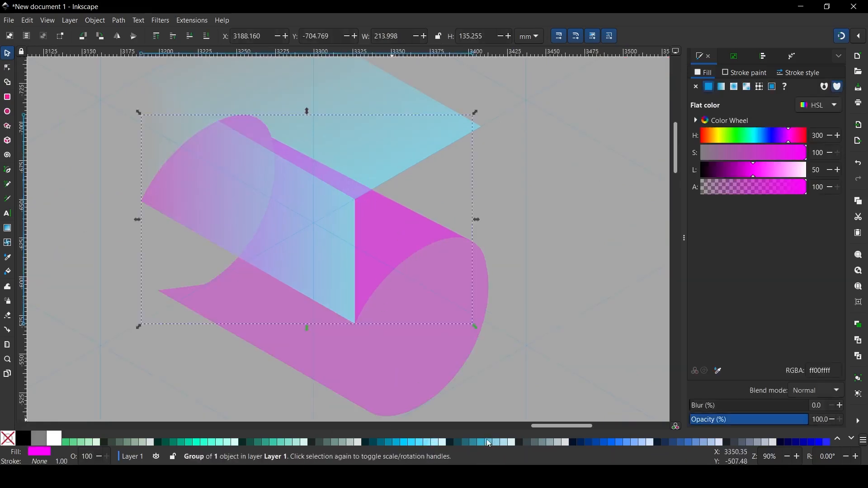
{"action": "left_click", "coordinate": [427, 443]}
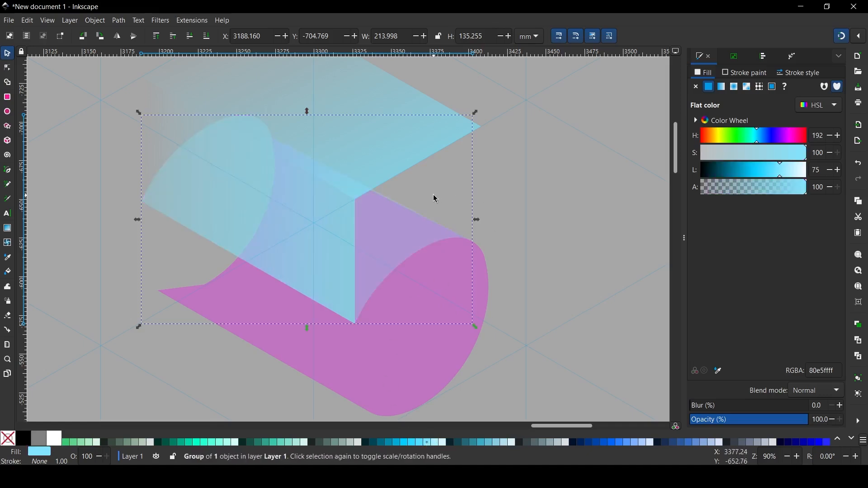
Give the upper curved face a linear gradient from opaque near its front curve to transparent towards the rear.
{"action": "key", "text": "g"}
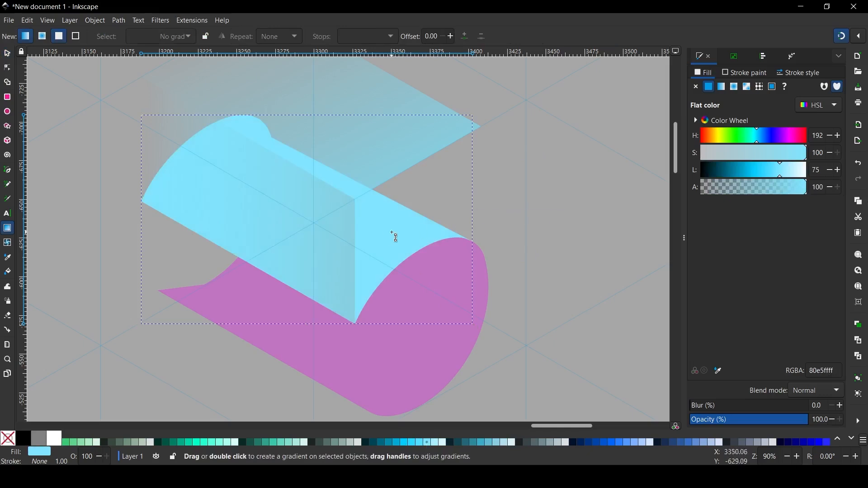
{"action": "left_click", "coordinate": [723, 87]}
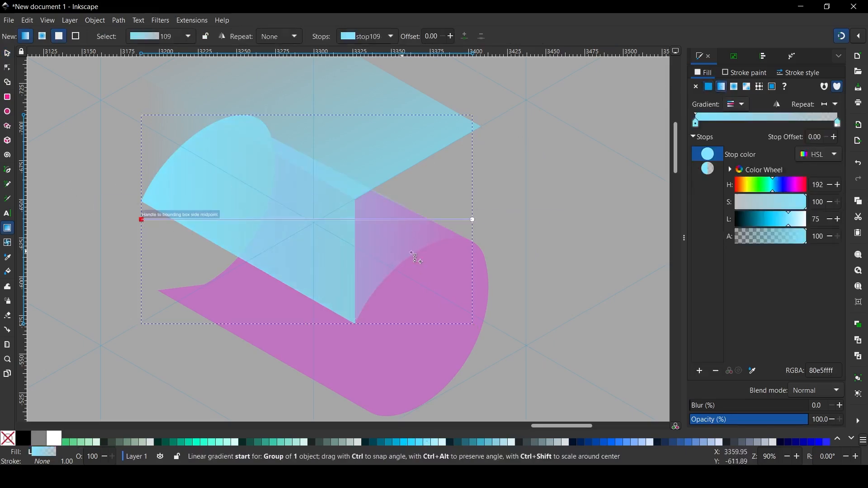
{"action": "left_click_drag", "start_coordinate": [437, 258], "coordinate": [282, 185]}
Fill the large lower curved face with light blue 80e5ff and set its alpha to 100.
{"action": "scroll", "coordinate": [405, 166], "scroll_direction": "down", "scroll_amount": 4}
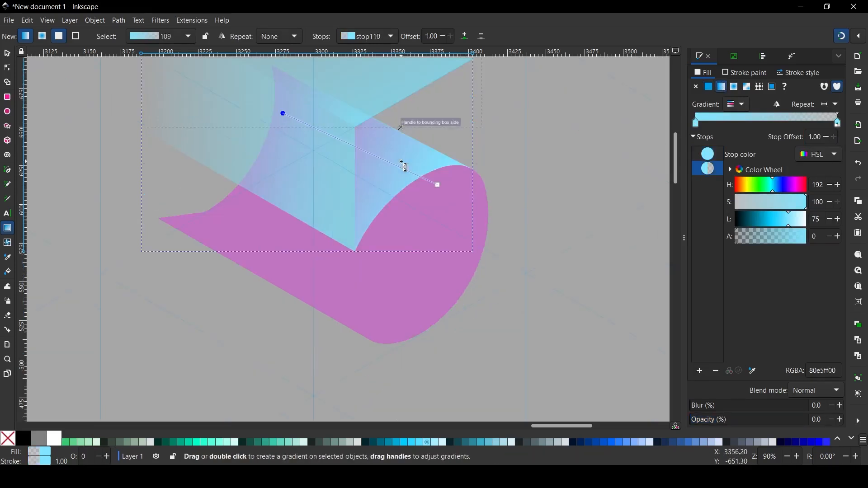
{"action": "left_click", "coordinate": [421, 278]}
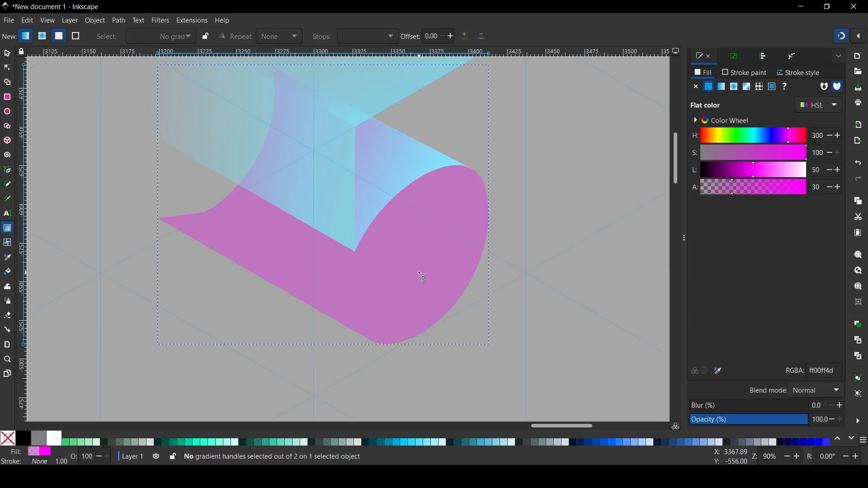
{"action": "left_click", "coordinate": [11, 53]}
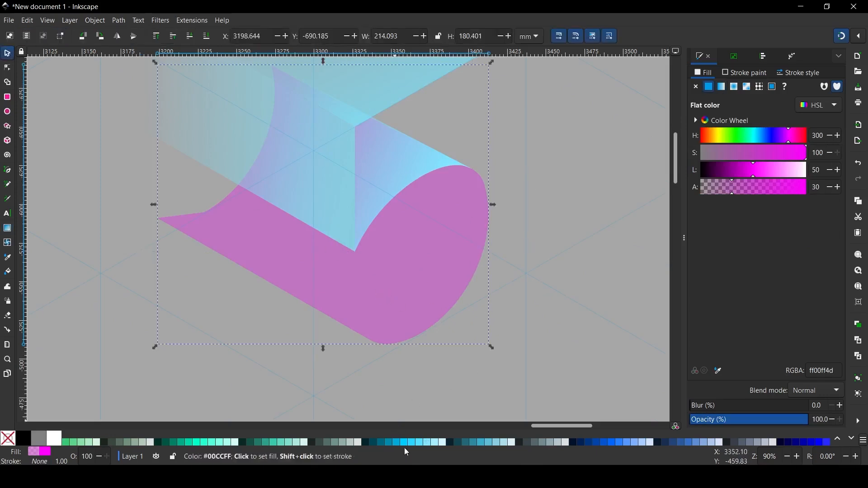
{"action": "left_click", "coordinate": [427, 446]}
{"action": "scroll", "coordinate": [430, 305], "scroll_direction": "up", "scroll_amount": 2}
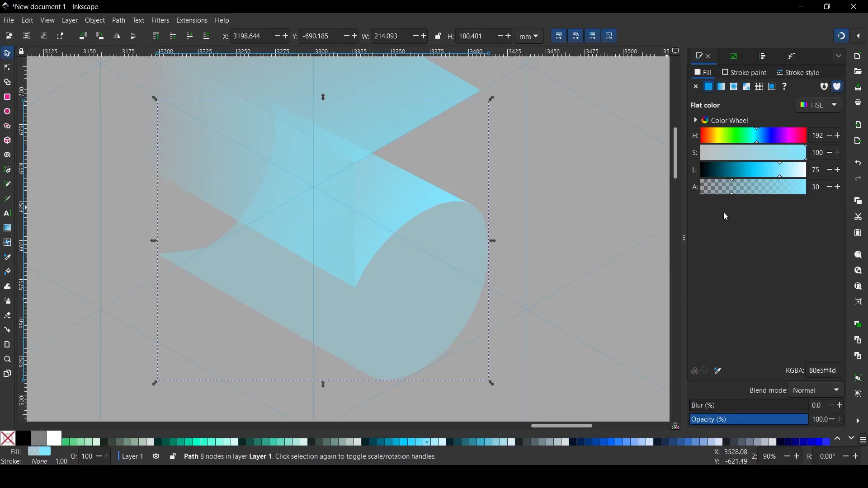
{"action": "left_click_drag", "start_coordinate": [743, 188], "coordinate": [863, 197]}
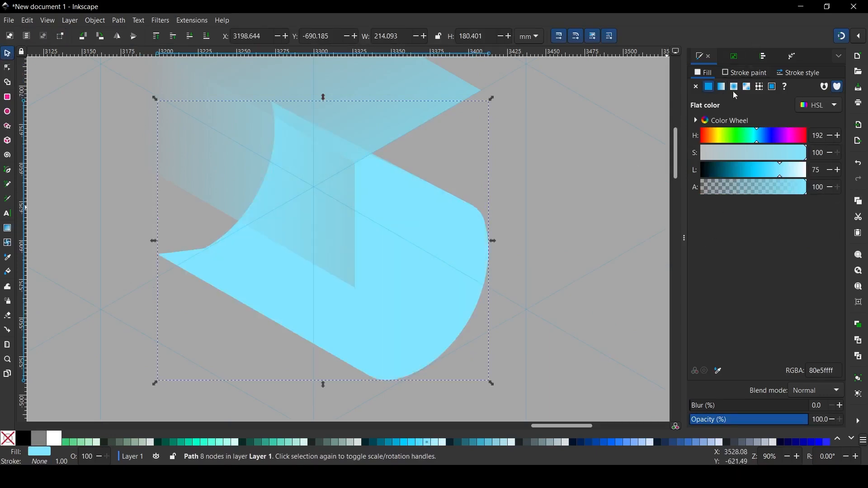
Give the lower curved face a linear gradient from opaque along its front bottom curve to transparent towards the rear.
{"action": "left_click", "coordinate": [728, 87]}
{"action": "key", "text": "g"}
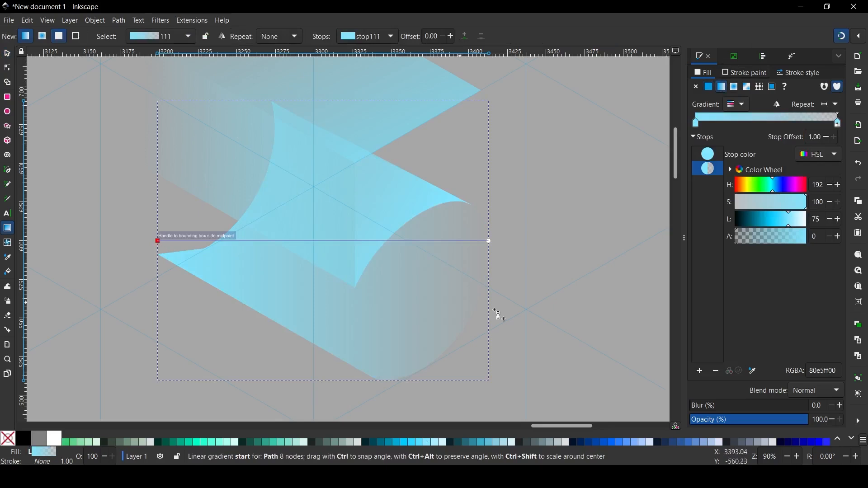
{"action": "left_click_drag", "start_coordinate": [494, 311], "coordinate": [459, 336]}
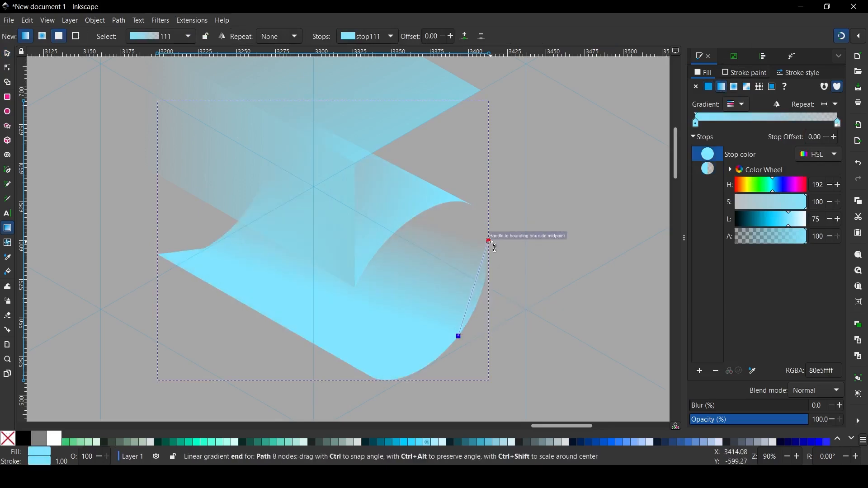
{"action": "left_click_drag", "start_coordinate": [397, 218], "coordinate": [352, 180]}
{"action": "left_click_drag", "start_coordinate": [350, 146], "coordinate": [382, 174]}
{"action": "left_click", "coordinate": [10, 54]}
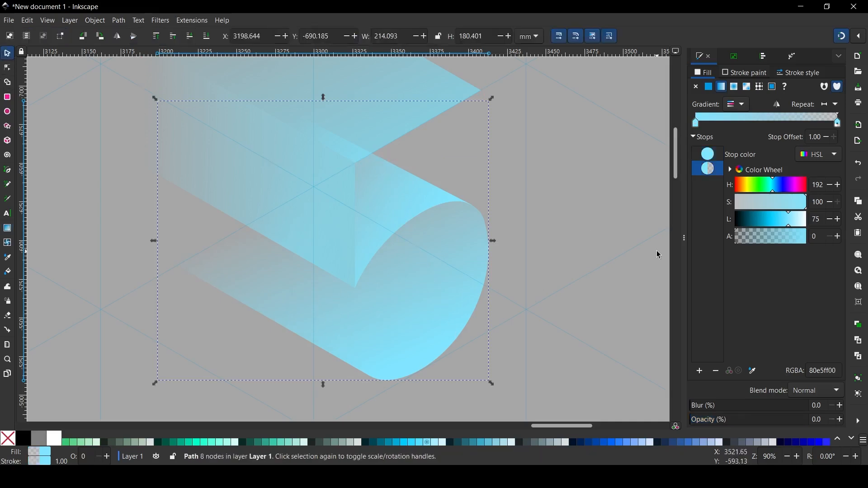
Shorten the top face's linear gradient by moving its transparent end closer to the face's rear edge.
{"action": "scroll", "coordinate": [362, 190], "scroll_direction": "down", "scroll_amount": 5}
{"action": "left_click", "coordinate": [290, 116]}
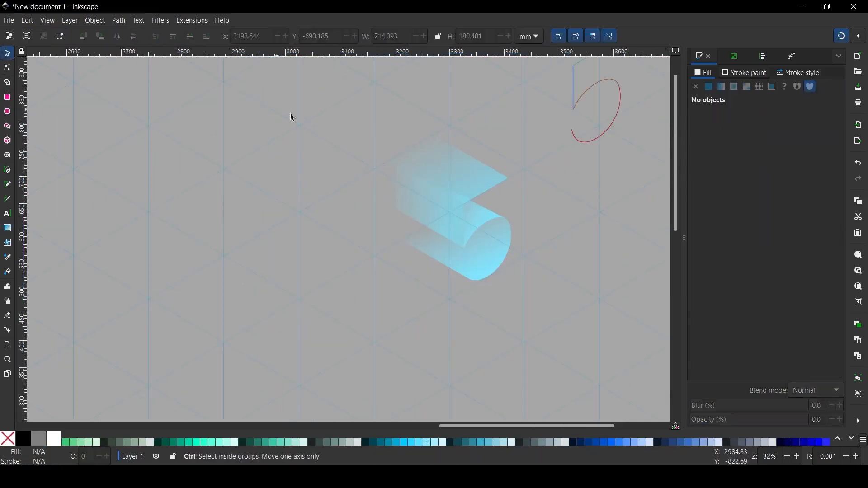
{"action": "scroll", "coordinate": [410, 165], "scroll_direction": "up", "scroll_amount": 5}
{"action": "scroll", "coordinate": [442, 192], "scroll_direction": "down", "scroll_amount": 1}
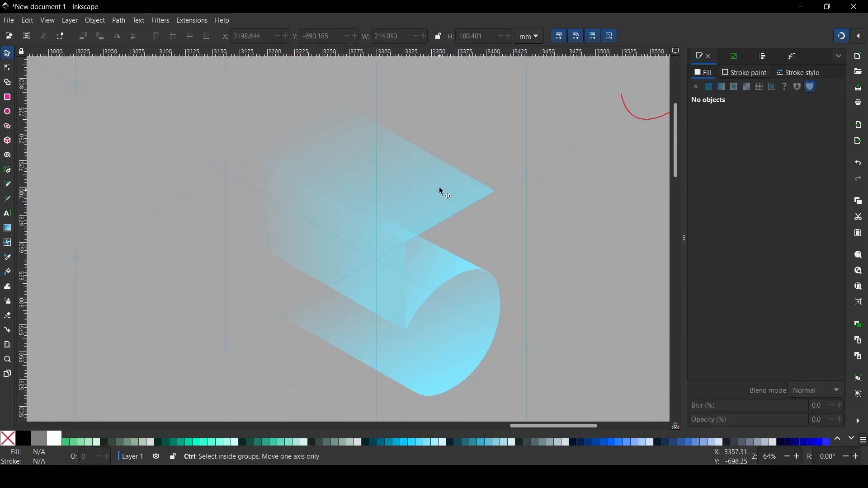
{"action": "scroll", "coordinate": [388, 134], "scroll_direction": "up", "scroll_amount": 1}
{"action": "left_click", "coordinate": [447, 188], "text": "ctrl"}
{"action": "scroll", "coordinate": [447, 187], "scroll_direction": "down", "scroll_amount": 1}
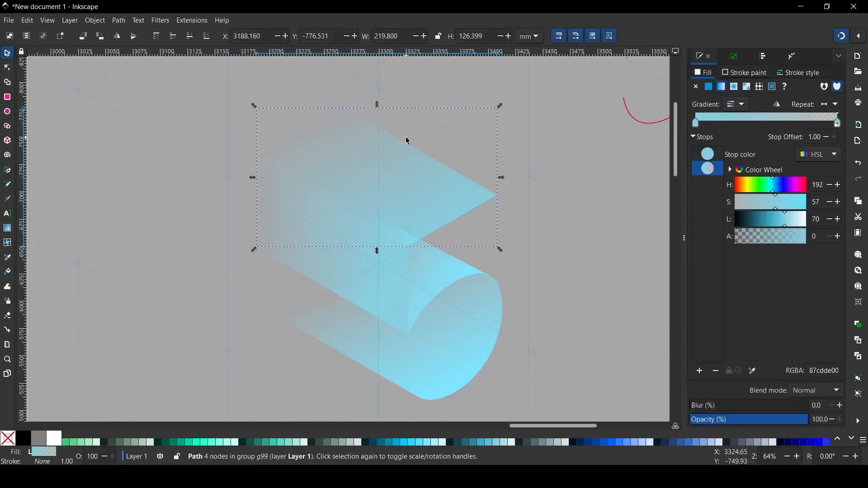
{"action": "scroll", "coordinate": [373, 110], "scroll_direction": "up", "scroll_amount": 1}
{"action": "key", "text": "g"}
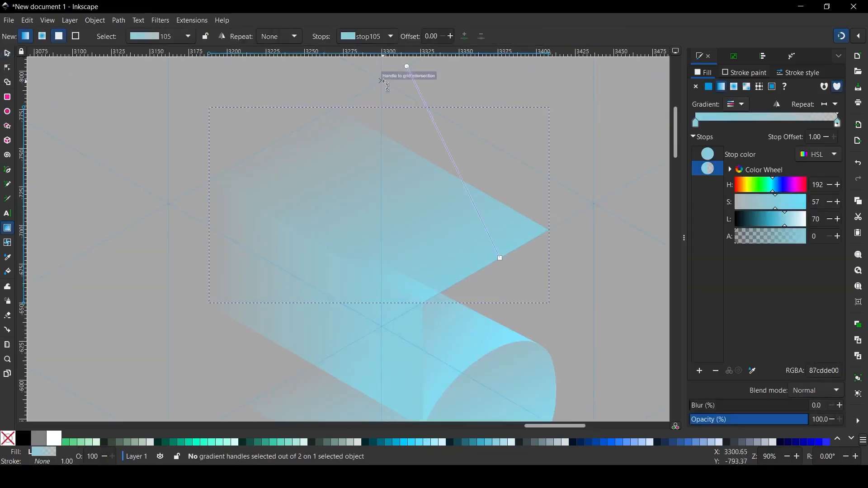
{"action": "left_click_drag", "start_coordinate": [416, 84], "coordinate": [417, 88]}
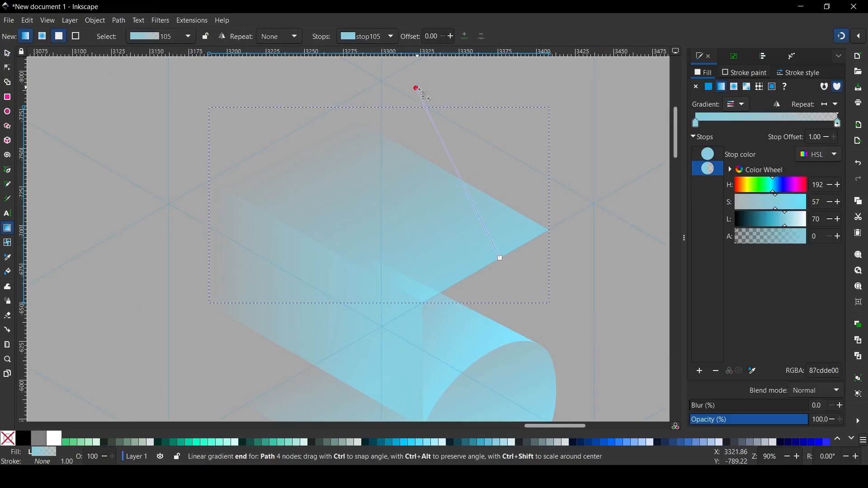
Shorten the upright face's linear gradient by moving its transparent end inward from the rear edge, and deselect the face.
{"action": "scroll", "coordinate": [299, 199], "scroll_direction": "down", "scroll_amount": 4}
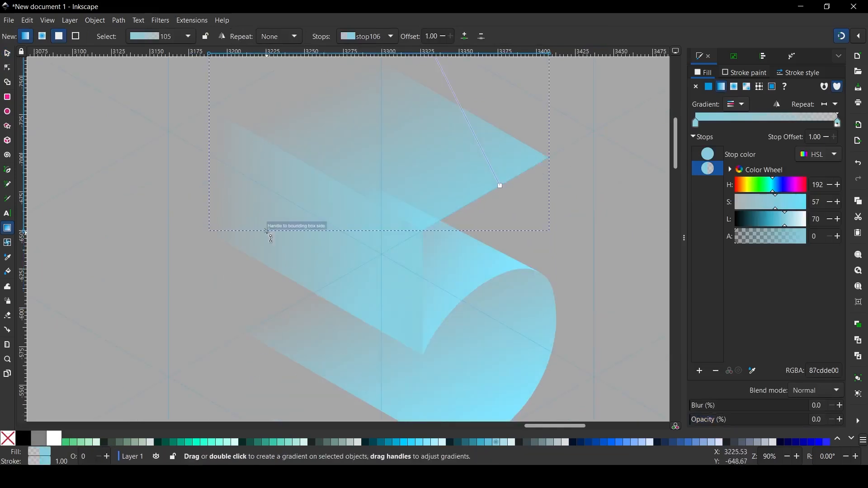
{"action": "left_click", "coordinate": [285, 271]}
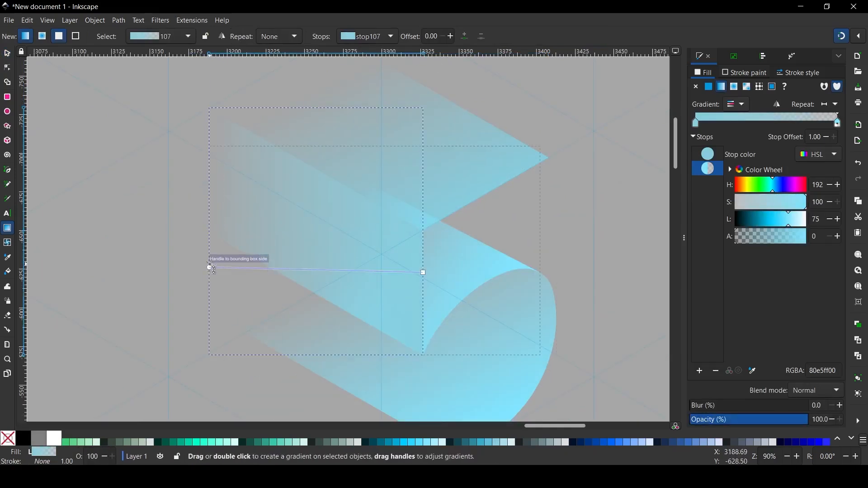
{"action": "left_click_drag", "start_coordinate": [242, 267], "coordinate": [249, 267]}
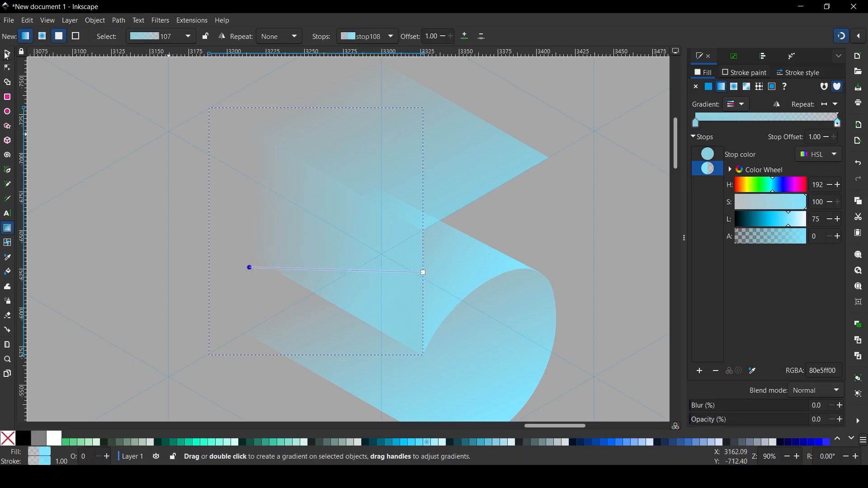
{"action": "left_click", "coordinate": [6, 54]}
{"action": "scroll", "coordinate": [456, 251], "scroll_direction": "down", "scroll_amount": 8}
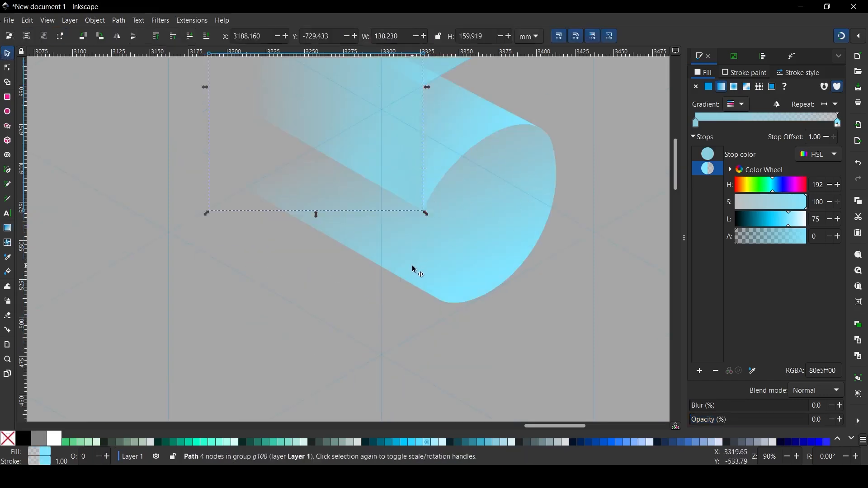
{"action": "scroll", "coordinate": [422, 306], "scroll_direction": "down", "scroll_amount": 2, "text": "ctrl"}
{"action": "scroll", "coordinate": [356, 296], "scroll_direction": "down", "scroll_amount": 1, "text": "ctrl"}
{"action": "left_click", "coordinate": [479, 278]}
Draw a background rectangle about 573 by 407 mm covering the whole number 5.
{"action": "scroll", "coordinate": [471, 274], "scroll_direction": "up", "scroll_amount": 1, "text": "ctrl"}
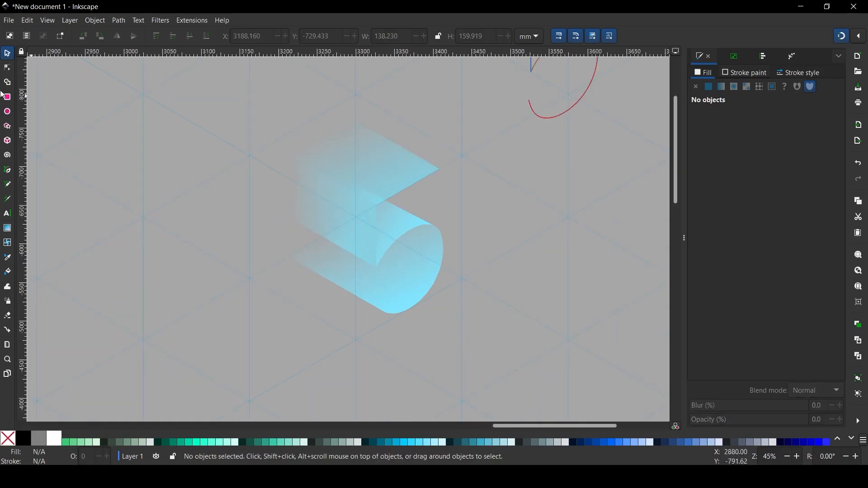
{"action": "left_click", "coordinate": [13, 99]}
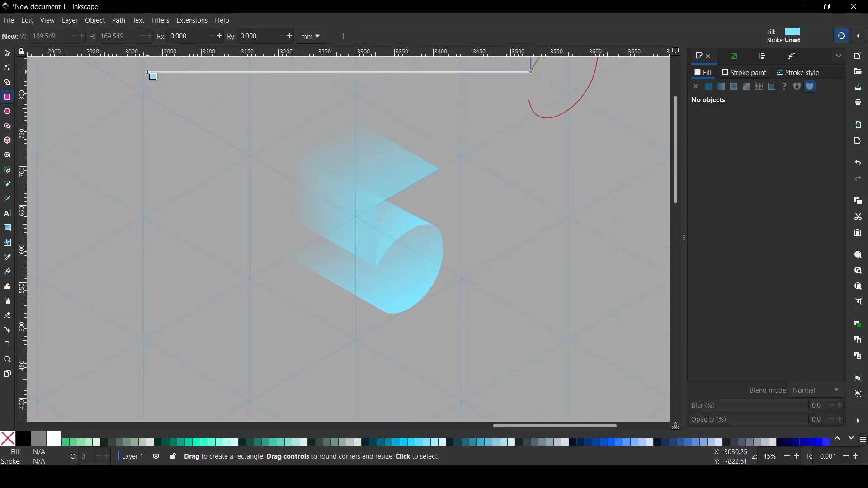
{"action": "left_click_drag", "start_coordinate": [149, 73], "coordinate": [591, 387]}
{"action": "key", "text": "s"}
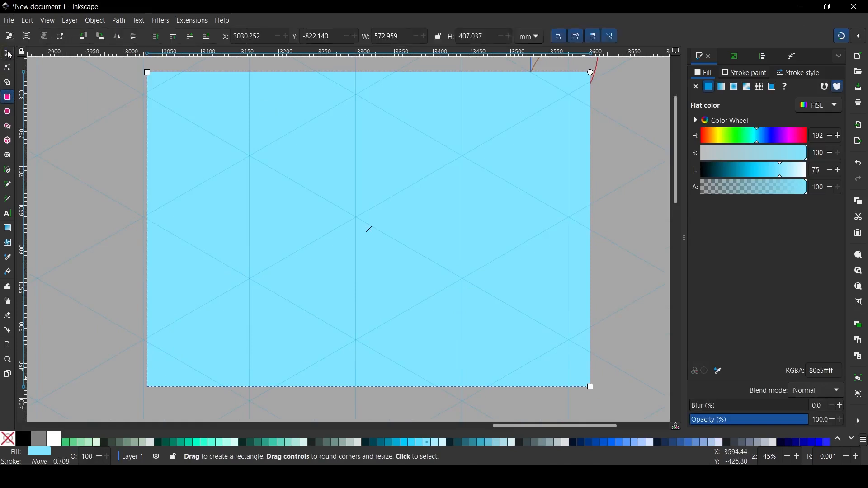
Fill the background rectangle with dark teal 004455 and lower it to the bottom of the stack behind the 5.
{"action": "left_click", "coordinate": [379, 441]}
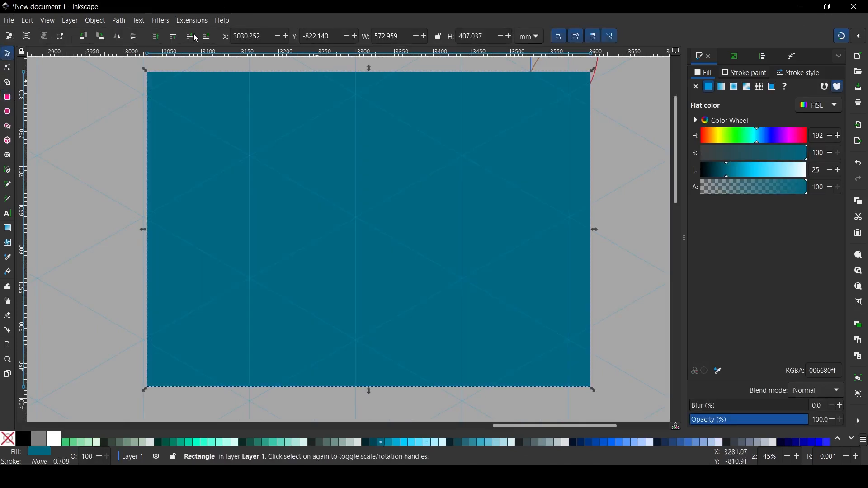
{"action": "left_click", "coordinate": [373, 442]}
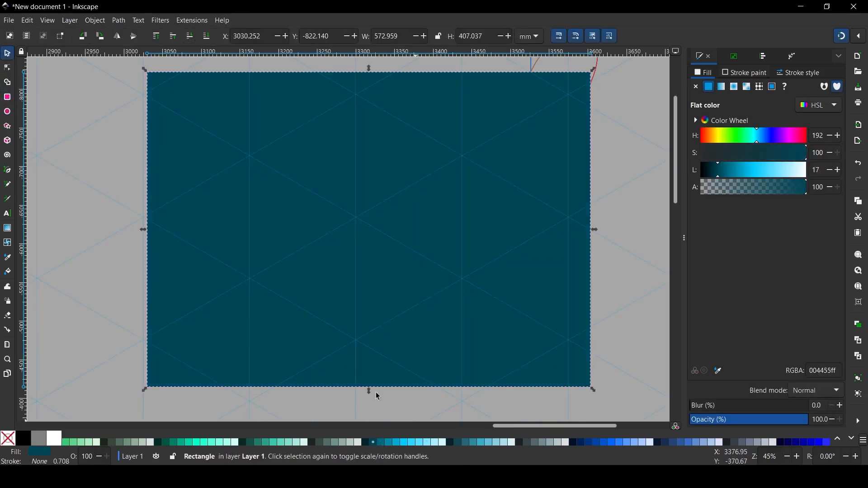
{"action": "left_click", "coordinate": [205, 35]}
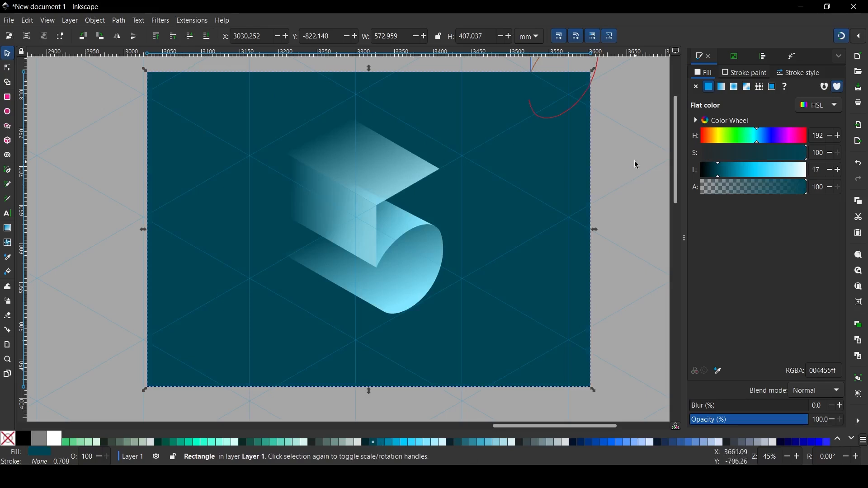
{"action": "left_click", "coordinate": [611, 149]}
Reshape the upper front bend of the lower curved face by pulling the handle of its corner node towards the upper face's tip.
{"action": "scroll", "coordinate": [365, 208], "scroll_direction": "down", "scroll_amount": 1, "text": "ctrl"}
{"action": "scroll", "coordinate": [329, 232], "scroll_direction": "up", "scroll_amount": 1, "text": "ctrl"}
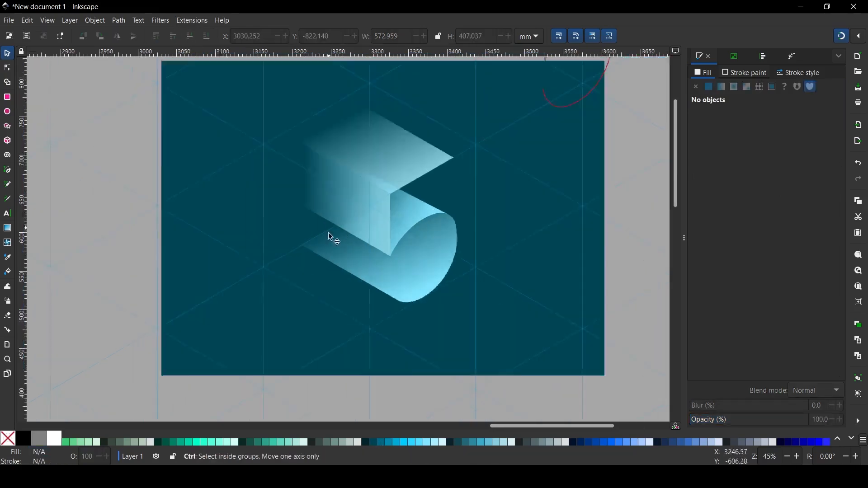
{"action": "scroll", "coordinate": [479, 339], "scroll_direction": "up", "scroll_amount": 1, "text": "ctrl"}
{"action": "scroll", "coordinate": [460, 281], "scroll_direction": "up", "scroll_amount": 1, "text": "ctrl"}
{"action": "scroll", "coordinate": [481, 225], "scroll_direction": "down", "scroll_amount": 1, "text": "ctrl"}
{"action": "scroll", "coordinate": [514, 177], "scroll_direction": "up", "scroll_amount": 3, "text": "ctrl"}
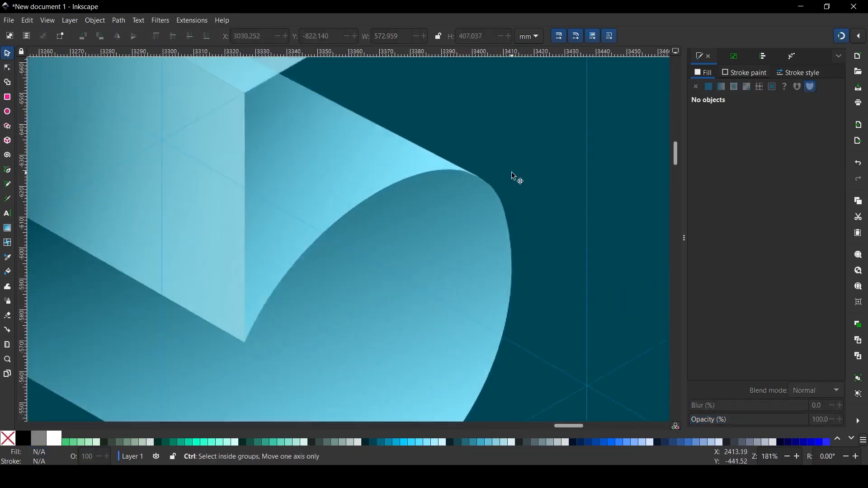
{"action": "scroll", "coordinate": [515, 178], "scroll_direction": "up", "scroll_amount": 2, "text": "ctrl"}
{"action": "double_click", "coordinate": [461, 202]}
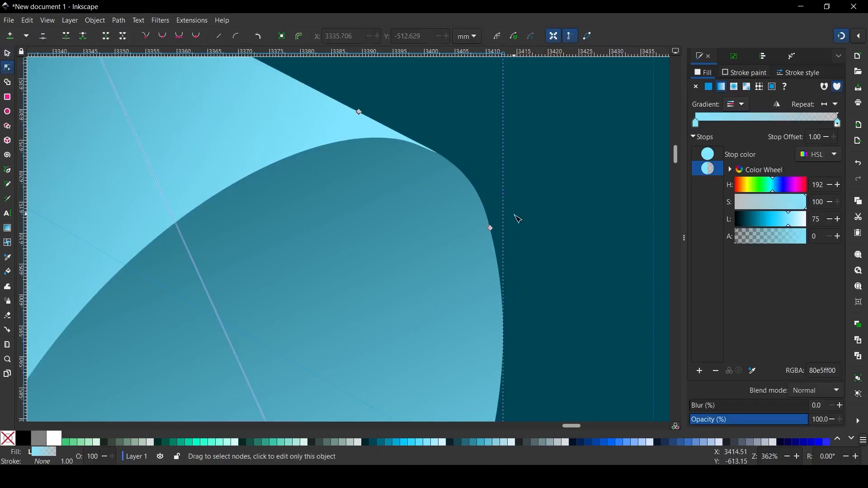
{"action": "scroll", "coordinate": [438, 201], "scroll_direction": "up", "scroll_amount": 2, "text": "ctrl"}
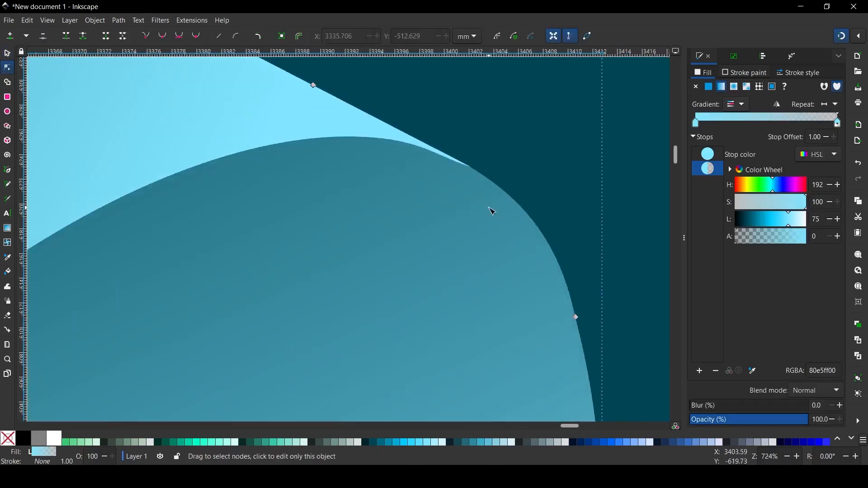
{"action": "scroll", "coordinate": [478, 193], "scroll_direction": "down", "scroll_amount": 2, "text": "ctrl"}
{"action": "scroll", "coordinate": [523, 229], "scroll_direction": "up", "scroll_amount": 1, "text": "ctrl"}
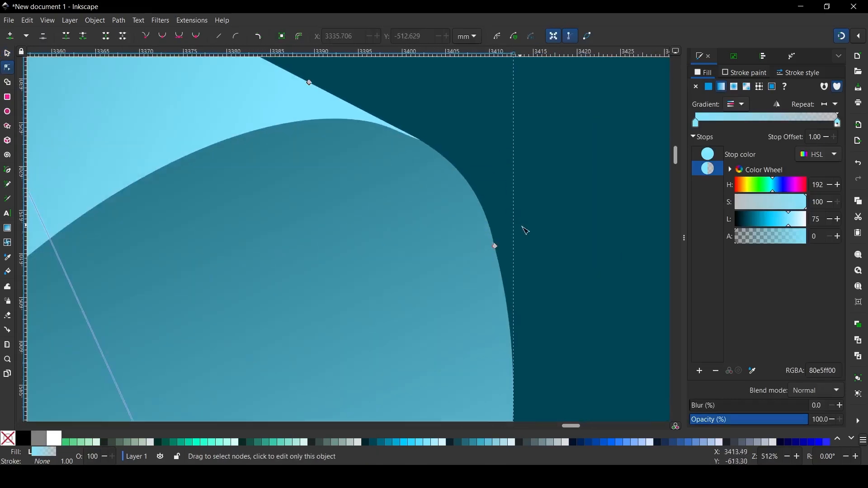
{"action": "left_click", "coordinate": [496, 247]}
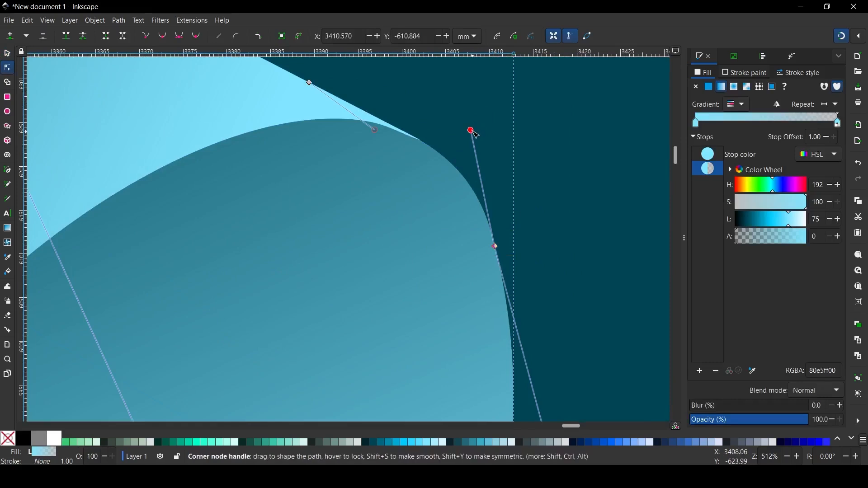
{"action": "left_click_drag", "start_coordinate": [471, 130], "coordinate": [453, 119]}
{"action": "scroll", "coordinate": [453, 119], "scroll_direction": "up", "scroll_amount": 4}
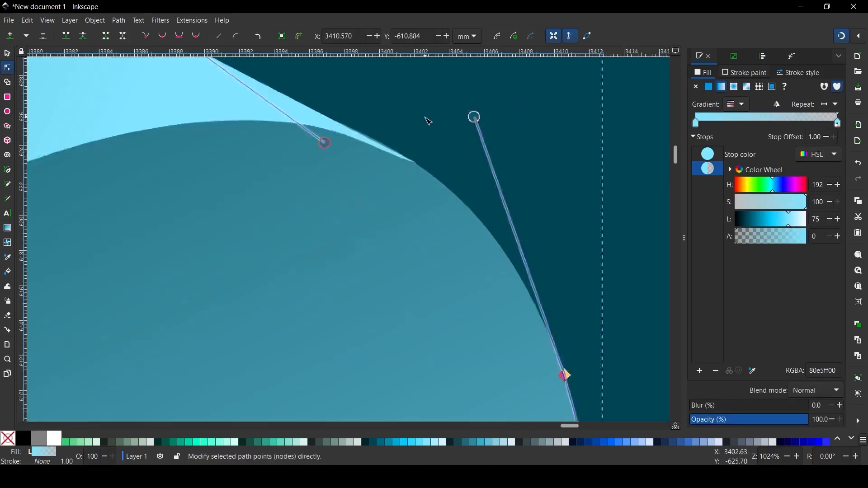
Move the upper curved face's pointed tip node onto the lower face's edge, at about X 3401.9, Y -623.1 mm.
{"action": "scroll", "coordinate": [479, 136], "scroll_direction": "down", "scroll_amount": 1}
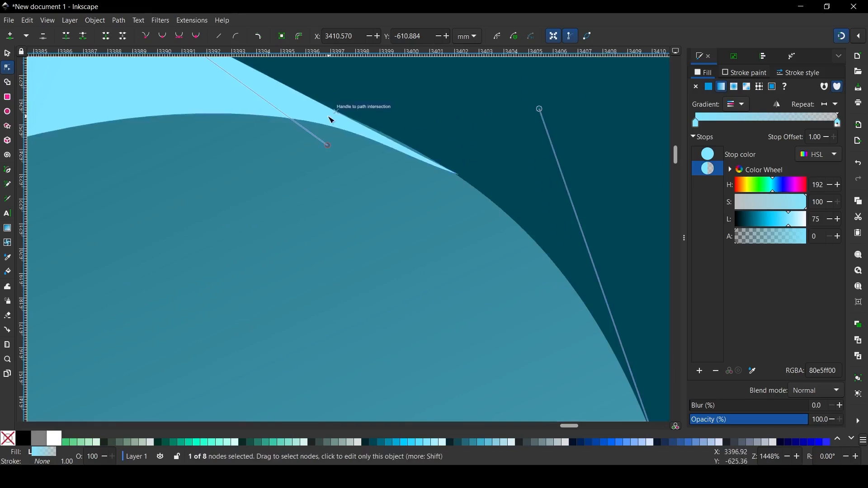
{"action": "left_click", "coordinate": [355, 125]}
{"action": "scroll", "coordinate": [499, 145], "scroll_direction": "up", "scroll_amount": 2}
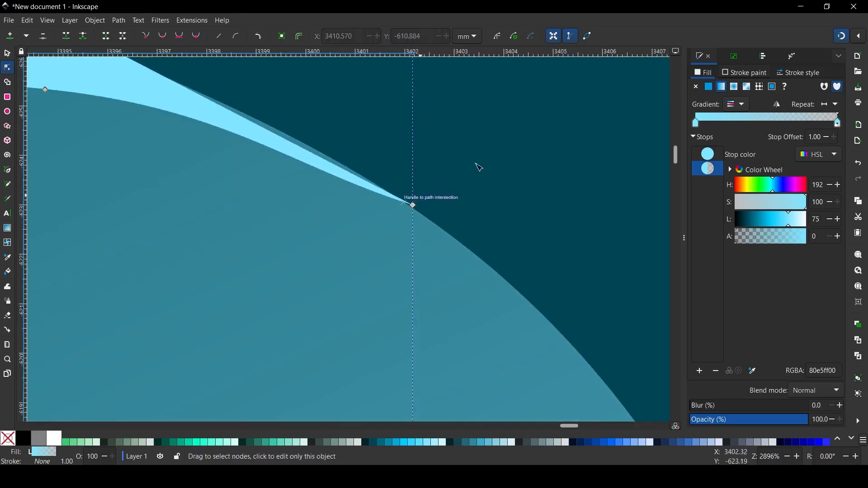
{"action": "mouse_move", "coordinate": [413, 206]}
{"action": "left_mouse_down"}
{"action": "mouse_move", "coordinate": [387, 216]}
{"action": "mouse_move", "coordinate": [409, 202]}
{"action": "left_mouse_up"}
{"action": "scroll", "coordinate": [632, 216], "scroll_direction": "down", "scroll_amount": 1}
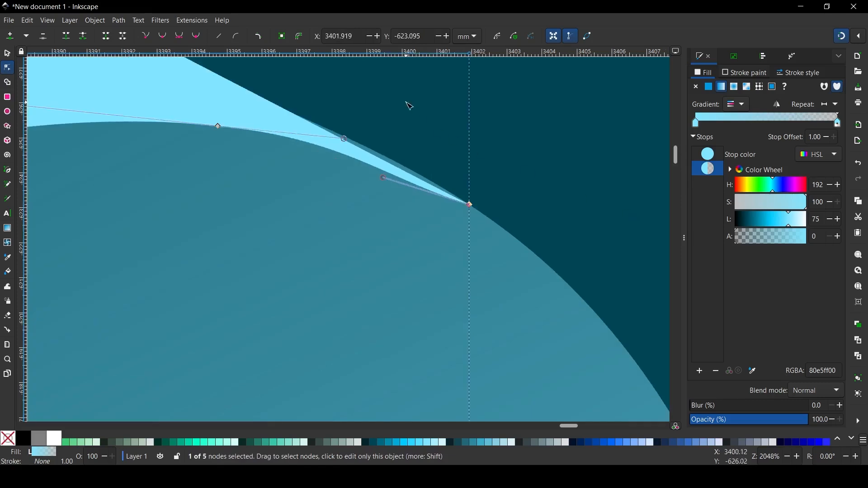
Adjust the curve handles at the upper curved face's tip so its edges follow the lower face's outline, and deselect everything.
{"action": "scroll", "coordinate": [390, 121], "scroll_direction": "up", "scroll_amount": 2}
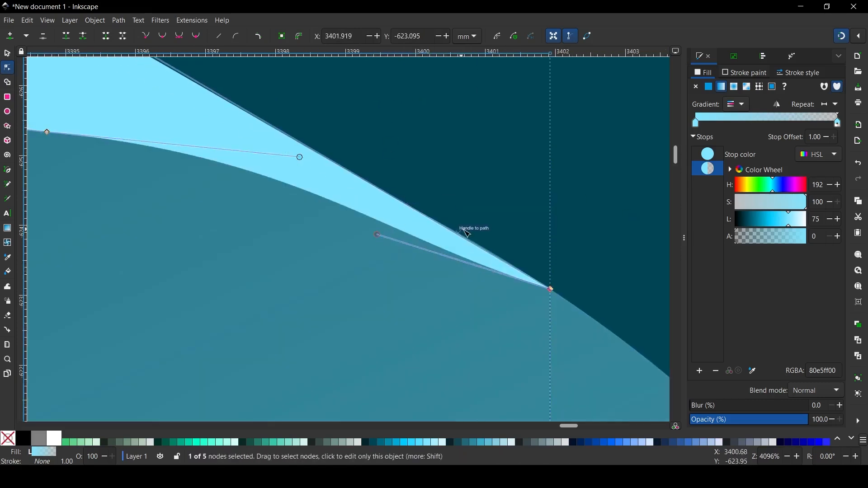
{"action": "left_click_drag", "start_coordinate": [470, 246], "coordinate": [493, 236]}
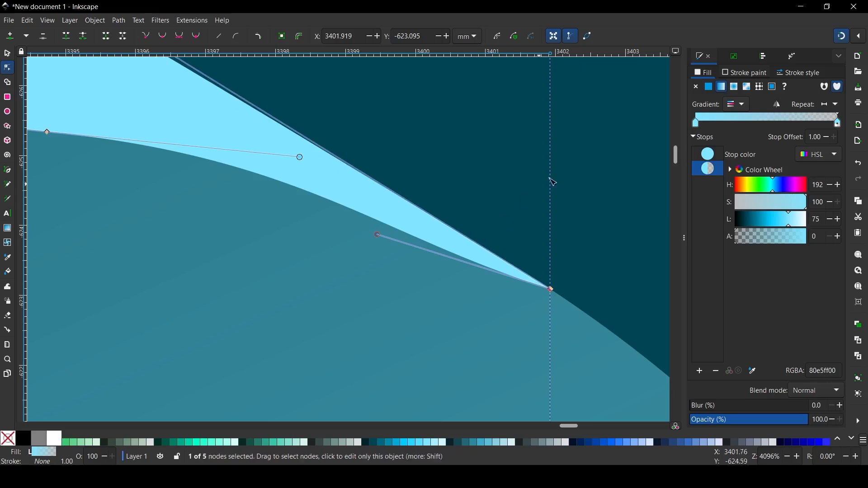
{"action": "scroll", "coordinate": [574, 272], "scroll_direction": "down", "scroll_amount": 5}
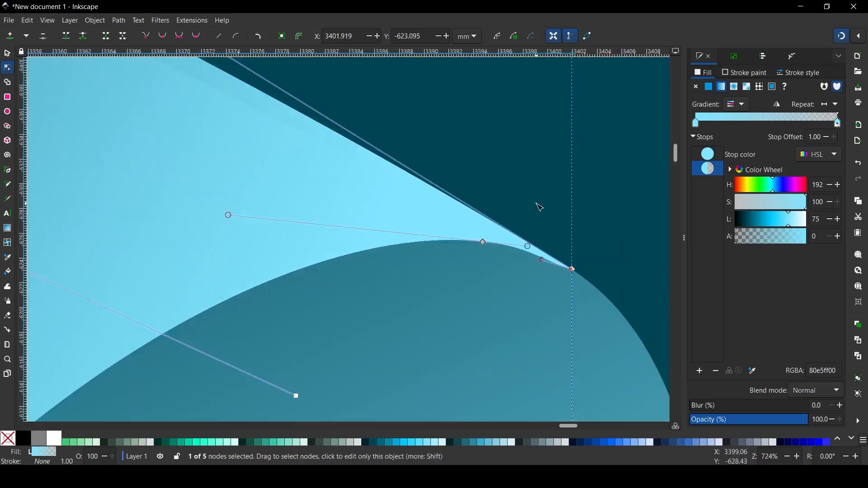
{"action": "scroll", "coordinate": [568, 258], "scroll_direction": "up", "scroll_amount": 3}
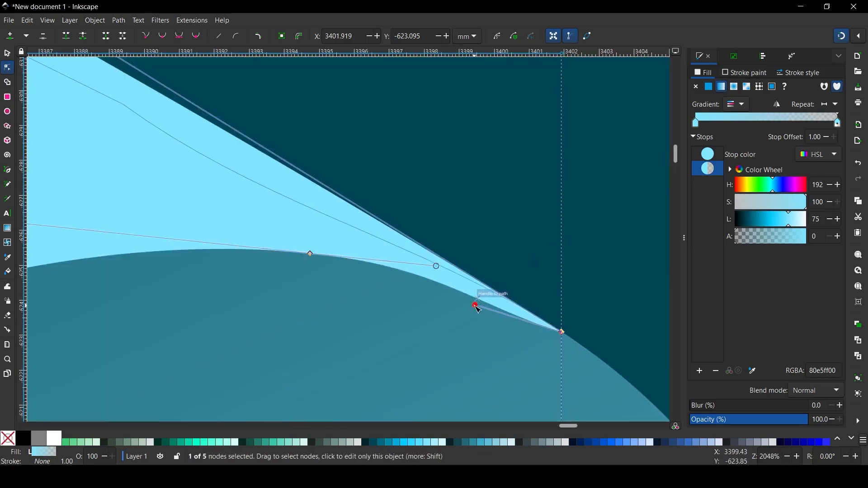
{"action": "left_click_drag", "start_coordinate": [477, 306], "coordinate": [492, 302]}
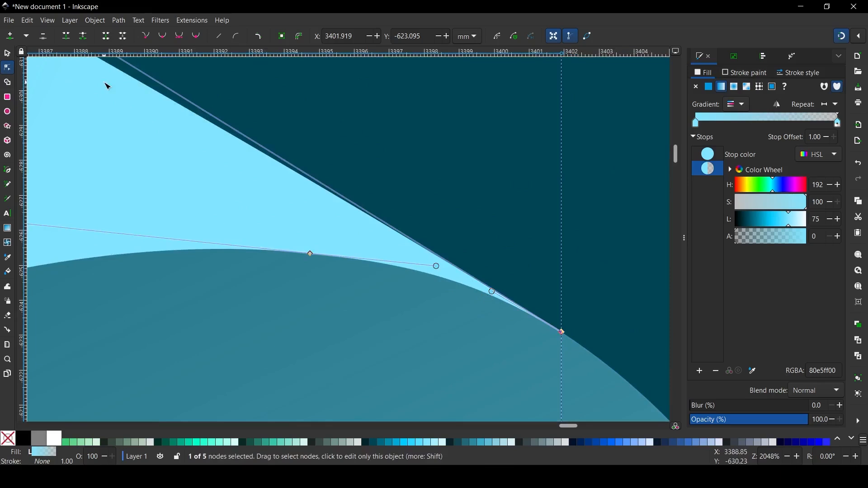
{"action": "left_click", "coordinate": [8, 53]}
{"action": "scroll", "coordinate": [351, 174], "scroll_direction": "down", "scroll_amount": 8}
{"action": "left_click", "coordinate": [501, 199]}
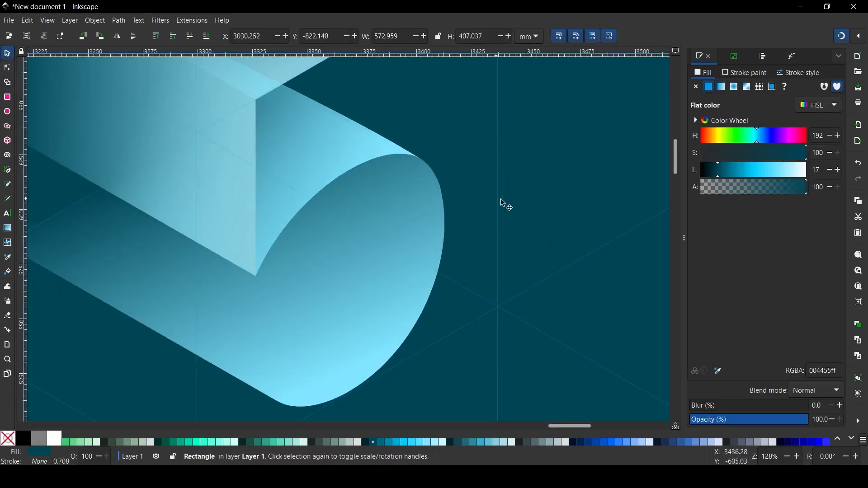
{"action": "scroll", "coordinate": [507, 191], "scroll_direction": "down", "scroll_amount": 4}
{"action": "key", "text": "Escape"}
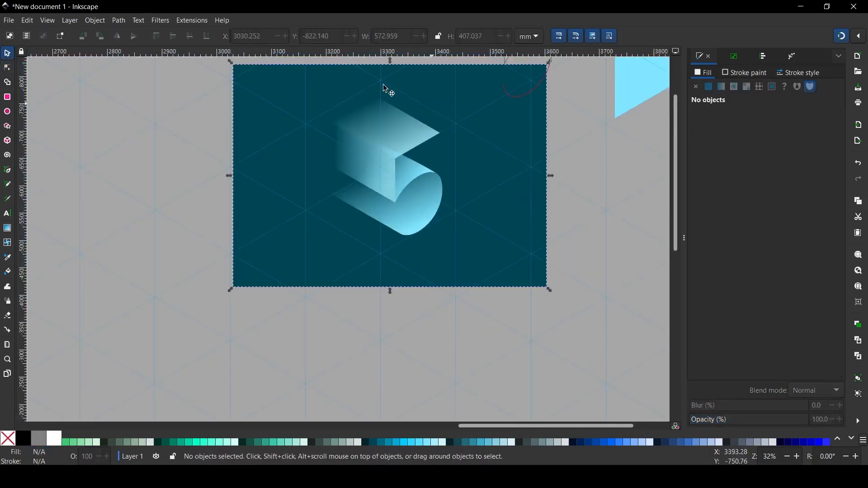
Try to smooth the lower curved face's bottom bend by lengthening the curve handle of its lower corner node.
{"action": "scroll", "coordinate": [385, 89], "scroll_direction": "up", "scroll_amount": 2}
{"action": "scroll", "coordinate": [434, 346], "scroll_direction": "up", "scroll_amount": 2}
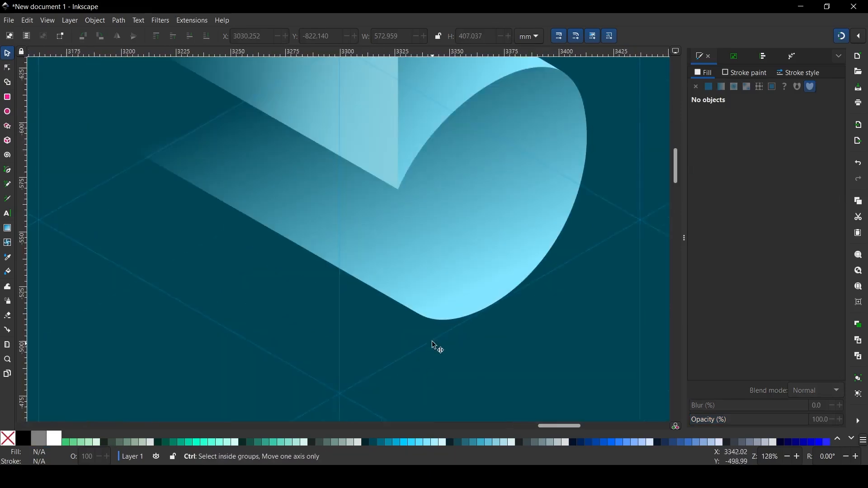
{"action": "scroll", "coordinate": [416, 321], "scroll_direction": "up", "scroll_amount": 3}
{"action": "double_click", "coordinate": [400, 302]}
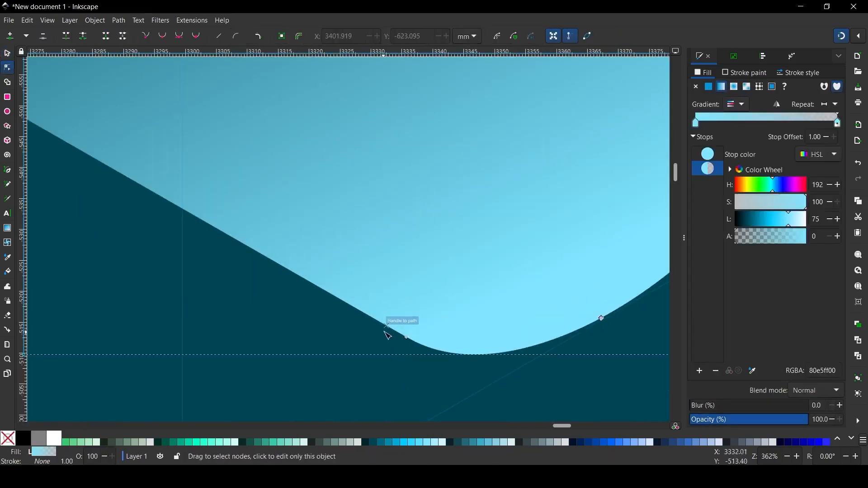
{"action": "left_click", "coordinate": [407, 337]}
{"action": "scroll", "coordinate": [448, 375], "scroll_direction": "up", "scroll_amount": 2}
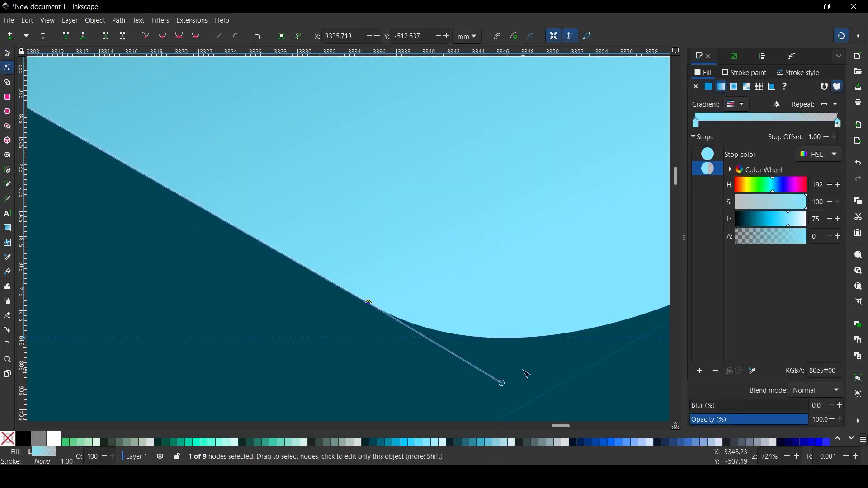
{"action": "left_click_drag", "start_coordinate": [500, 382], "coordinate": [582, 403]}
{"action": "scroll", "coordinate": [319, 232], "scroll_direction": "down", "scroll_amount": 4}
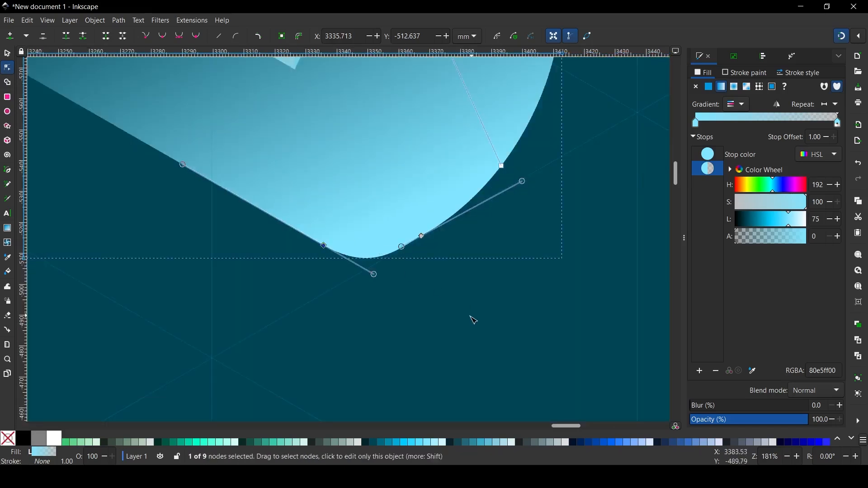
{"action": "left_click", "coordinate": [408, 329]}
{"action": "scroll", "coordinate": [408, 329], "scroll_direction": "down", "scroll_amount": 3}
Undo the last handle edits on the lower curved face's bottom bend.
{"action": "scroll", "coordinate": [394, 307], "scroll_direction": "up", "scroll_amount": 6}
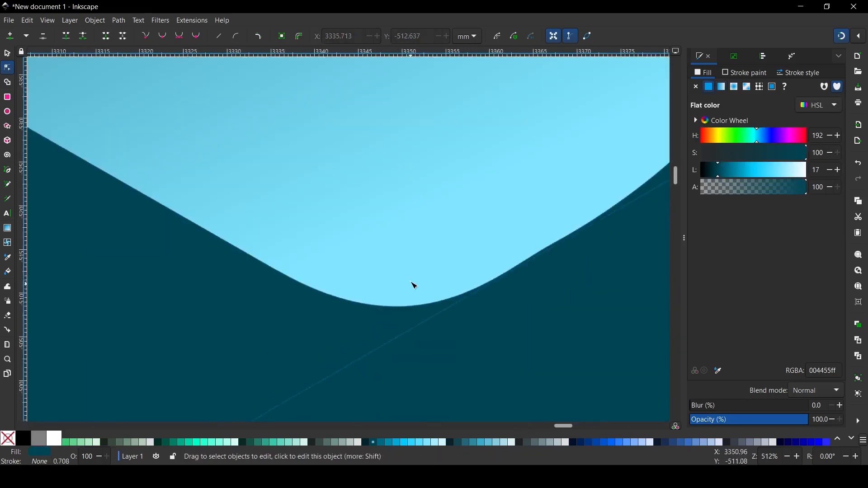
{"action": "left_click", "coordinate": [413, 285]}
{"action": "key", "text": "ctrl+z"}
{"action": "key", "text": "ctrl+z"}
{"action": "key", "text": "ctrl+z"}
{"action": "key", "text": "ctrl+z"}
{"action": "key", "text": "ctrl+z"}
{"action": "key", "text": "ctrl+z"}
Readjust the curve handles around the lower curved face's bottom corner so the straight edge runs smoothly into the bend.
{"action": "left_click_drag", "start_coordinate": [308, 288], "coordinate": [339, 302]}
{"action": "scroll", "coordinate": [338, 302], "scroll_direction": "down", "scroll_amount": 3}
{"action": "scroll", "coordinate": [254, 263], "scroll_direction": "up", "scroll_amount": 3}
{"action": "left_click_drag", "start_coordinate": [434, 345], "coordinate": [381, 313]}
{"action": "scroll", "coordinate": [382, 314], "scroll_direction": "down", "scroll_amount": 1}
{"action": "left_click_drag", "start_coordinate": [299, 311], "coordinate": [359, 346]}
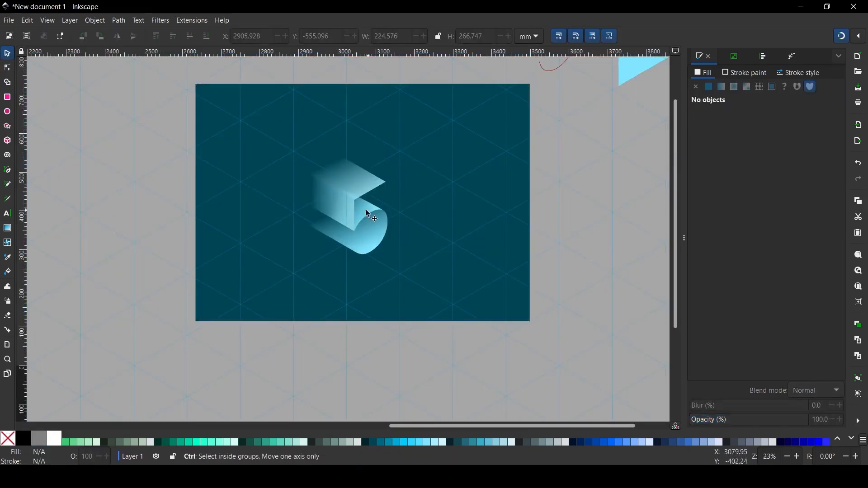
Duplicate the grouped 5 and place the copy diagonally down and right of the original, at about X 3018.2, Y -473.3 mm.
{"action": "scroll", "coordinate": [369, 213], "scroll_direction": "up", "scroll_amount": 1}
{"action": "left_click", "coordinate": [319, 161]}
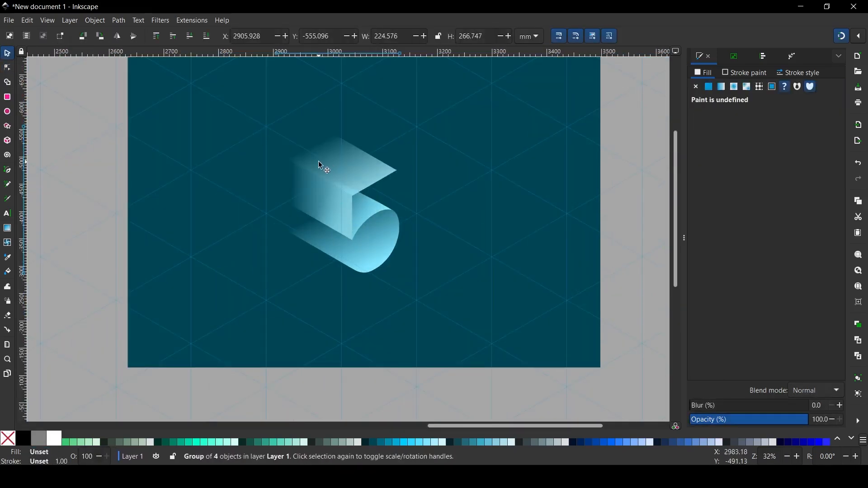
{"action": "key", "text": "ctrl+d"}
{"action": "left_click_drag", "start_coordinate": [349, 175], "coordinate": [469, 188]}
{"action": "key", "text": "plus"}
{"action": "key", "text": "plus"}
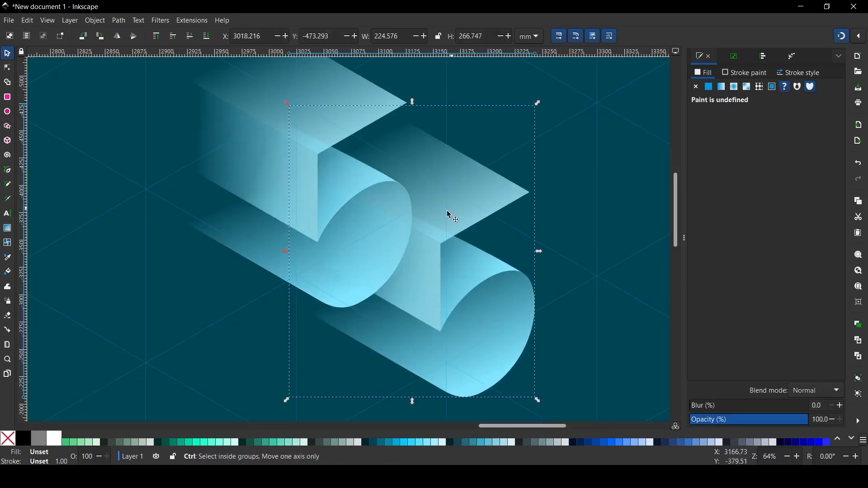
Move the duplicate 5 level with the original on its right, at about X 3015.8, Y -555.1 mm, and select the background rectangle.
{"action": "scroll", "coordinate": [435, 214], "scroll_direction": "down", "scroll_amount": 3}
{"action": "left_click", "coordinate": [593, 195]}
{"action": "scroll", "coordinate": [470, 235], "scroll_direction": "up", "scroll_amount": 1}
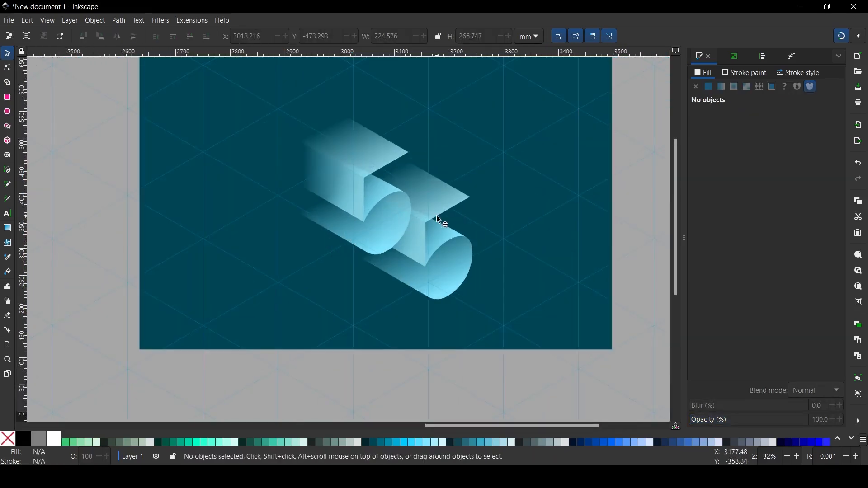
{"action": "left_click_drag", "start_coordinate": [436, 163], "coordinate": [437, 165]}
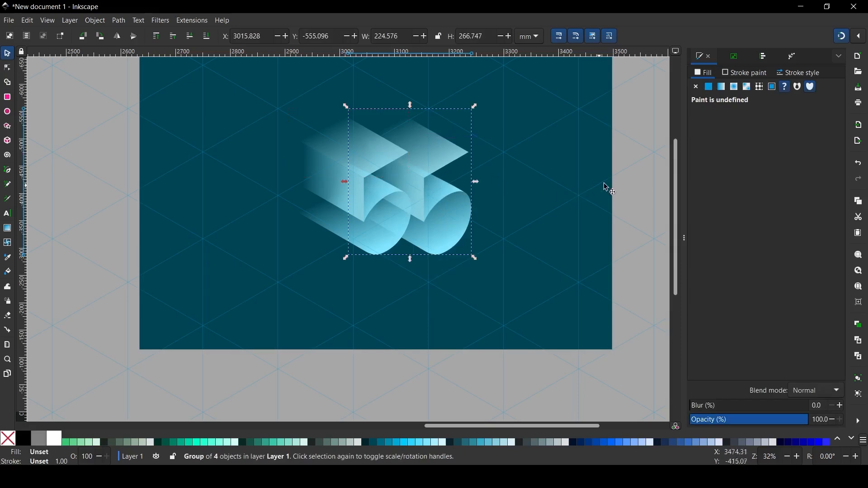
{"action": "left_click", "coordinate": [606, 182]}
{"action": "scroll", "coordinate": [467, 227], "scroll_direction": "down", "scroll_amount": 2}
{"action": "scroll", "coordinate": [374, 242], "scroll_direction": "up", "scroll_amount": 2}
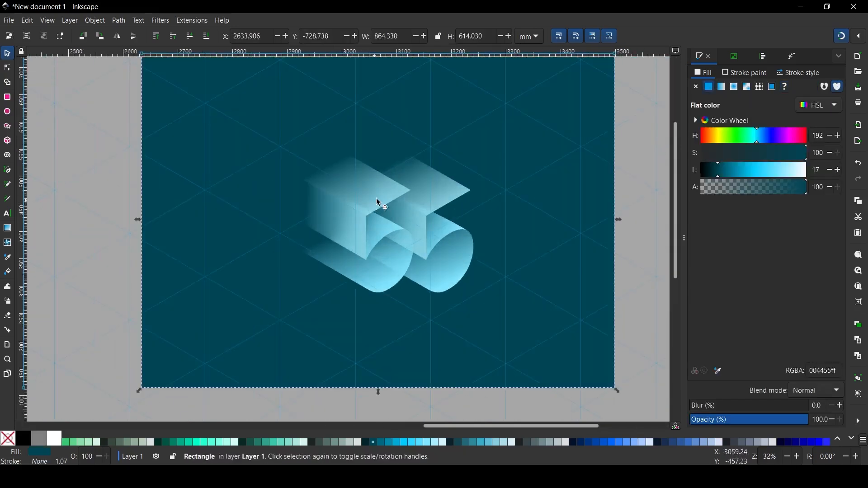
{"action": "scroll", "coordinate": [475, 193], "scroll_direction": "up", "scroll_amount": 1}
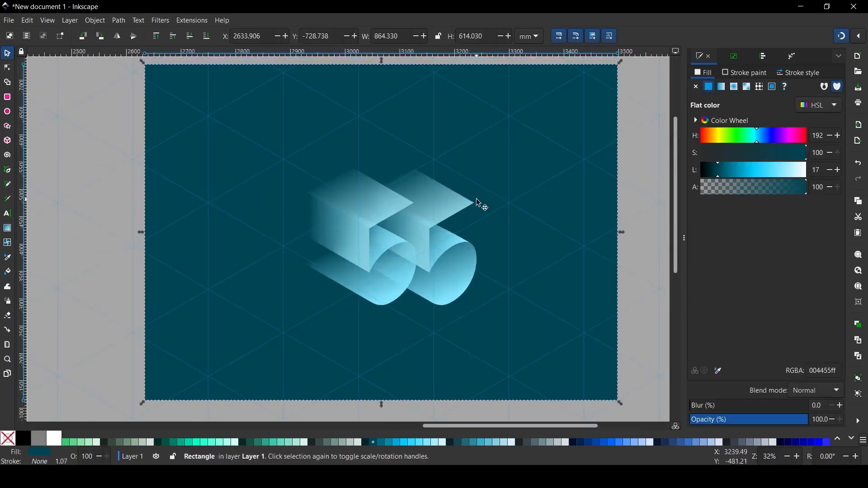